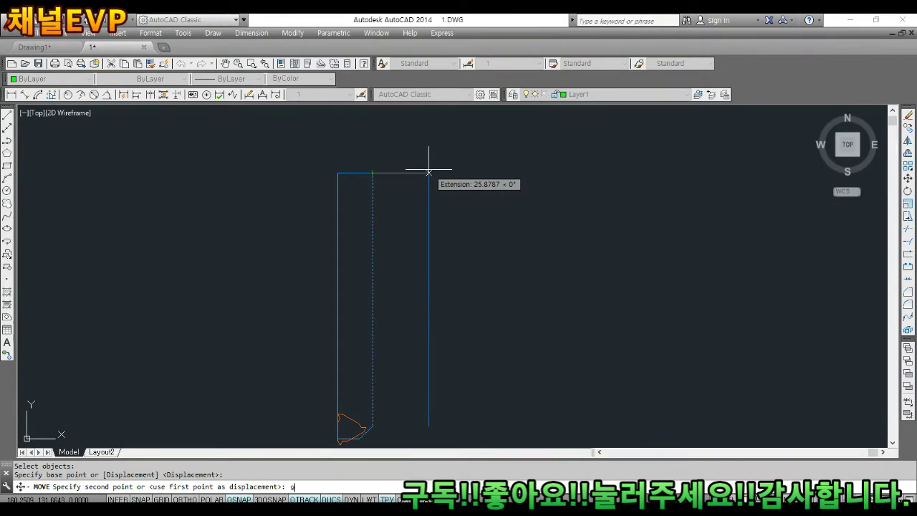
Finish moving the vertical line and bring the line tops and 25 dimension into view
key(Return)
key(Escape)
key(Escape)
click(11, 95)
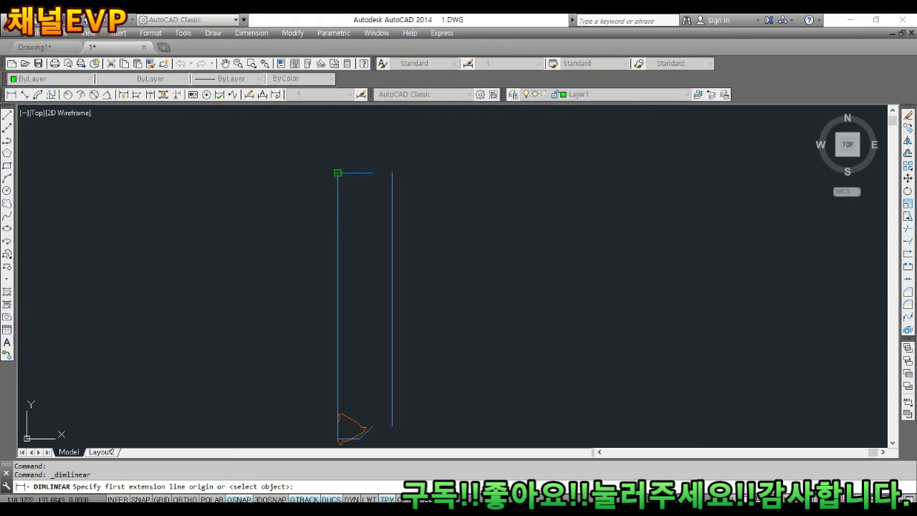
click(337, 172)
key(Escape)
key(Escape)
middle_drag(394, 269, 402, 194)
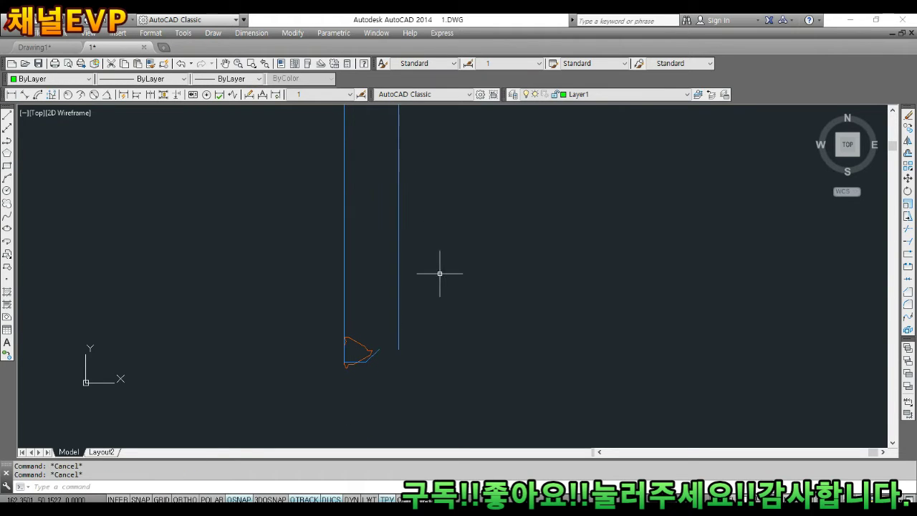
middle_drag(455, 252, 481, 306)
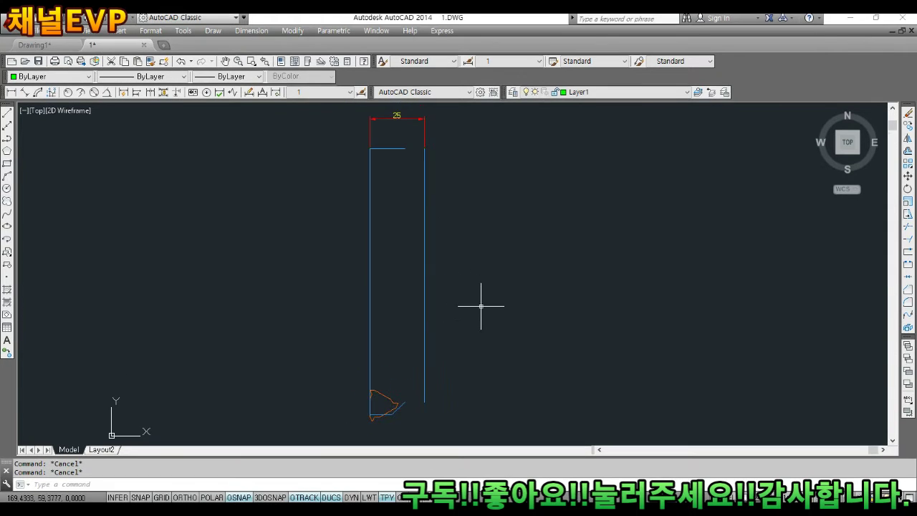
scroll(412, 202, up, 4)
Check the line endpoints and the tool's bottom tip, trying grip stretches on the chamfer line
click(416, 176)
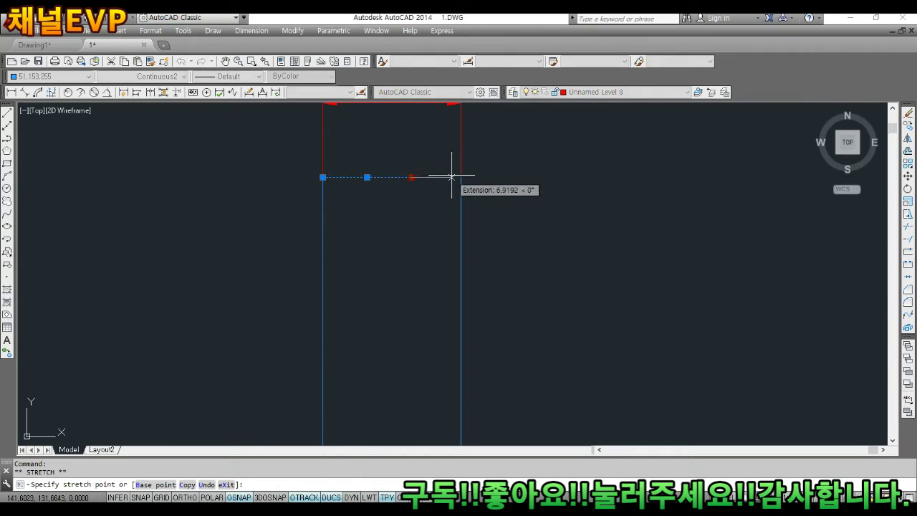
key(Escape)
scroll(473, 215, down, 2)
scroll(499, 248, down, 3)
scroll(499, 249, down, 2)
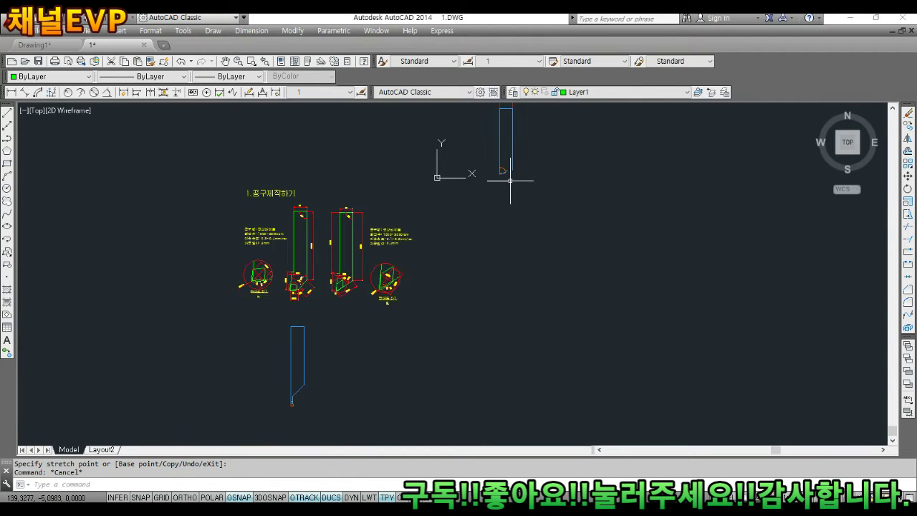
middle_drag(508, 185, 495, 245)
scroll(483, 296, up, 8)
scroll(477, 294, up, 4)
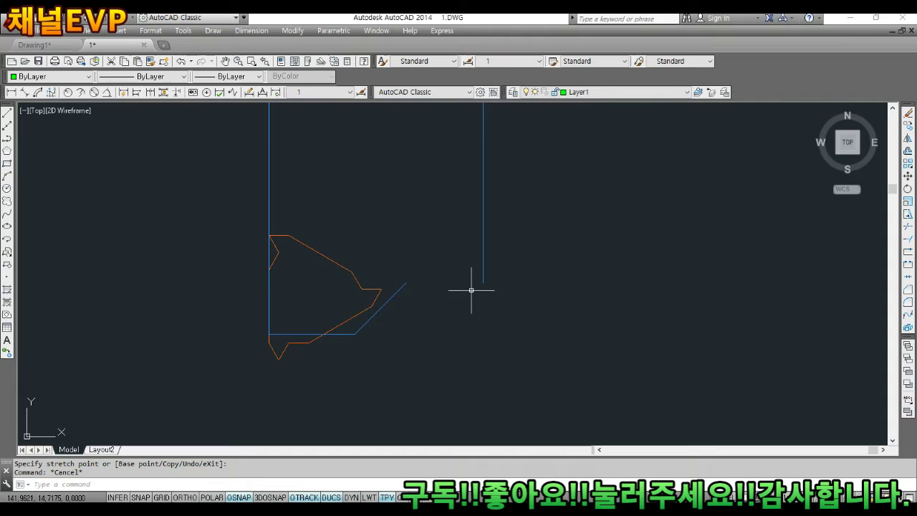
click(404, 283)
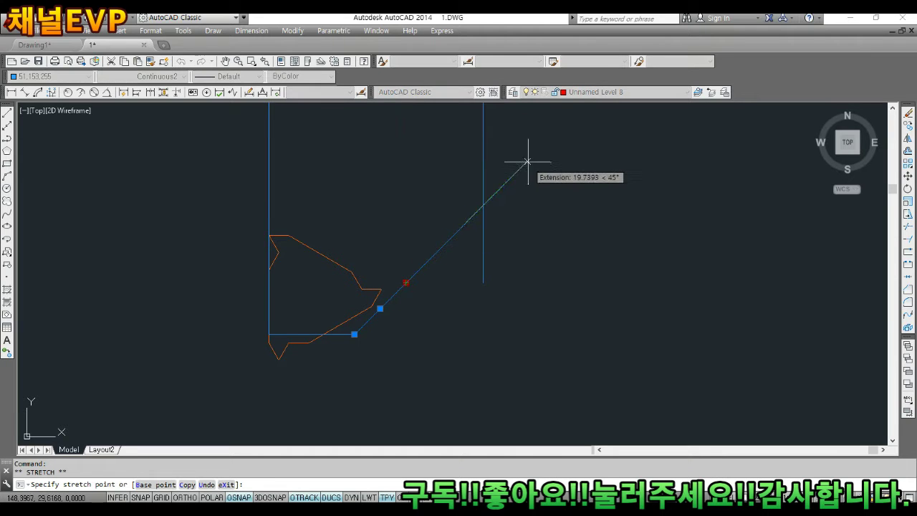
key(Escape)
Extend the 45° chamfer line up to the right vertical line as boundary
key(Return)
click(515, 195)
click(472, 236)
key(Return)
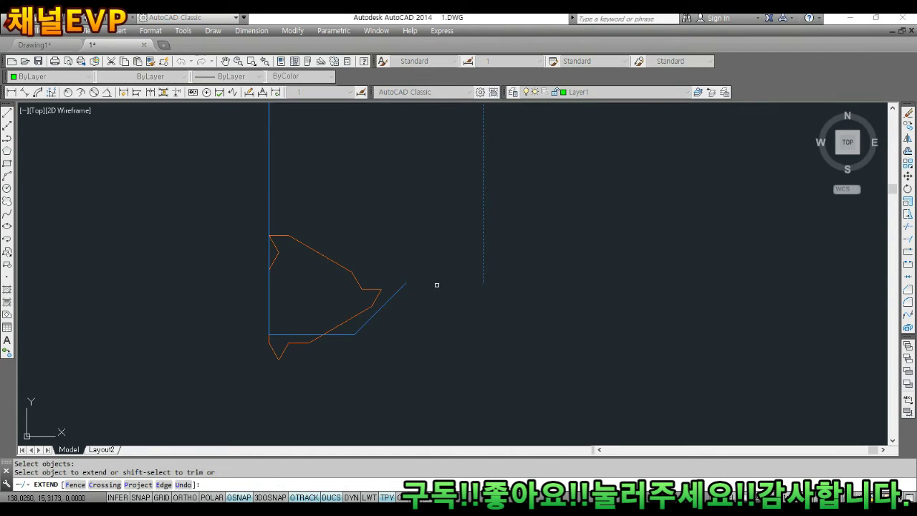
key(Escape)
key(Escape)
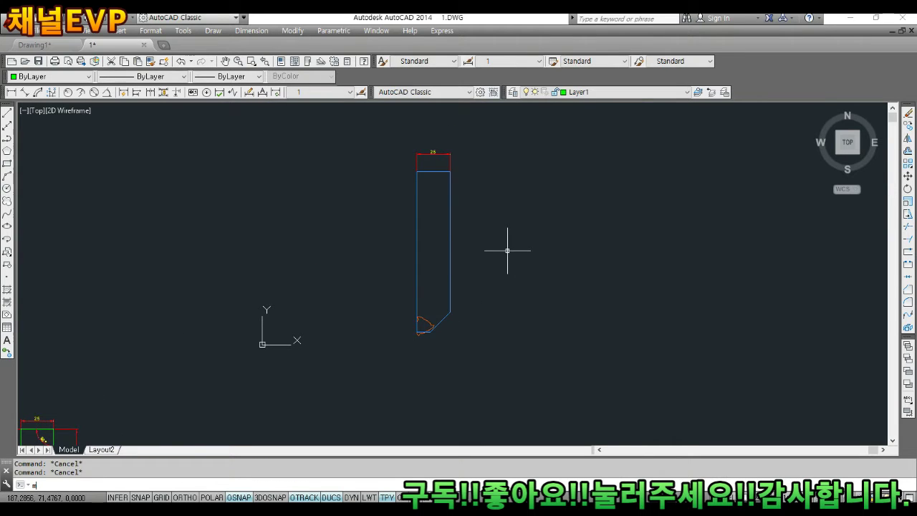
Window-select the whole tool outline for a move, then cancel it
key(Return)
click(480, 126)
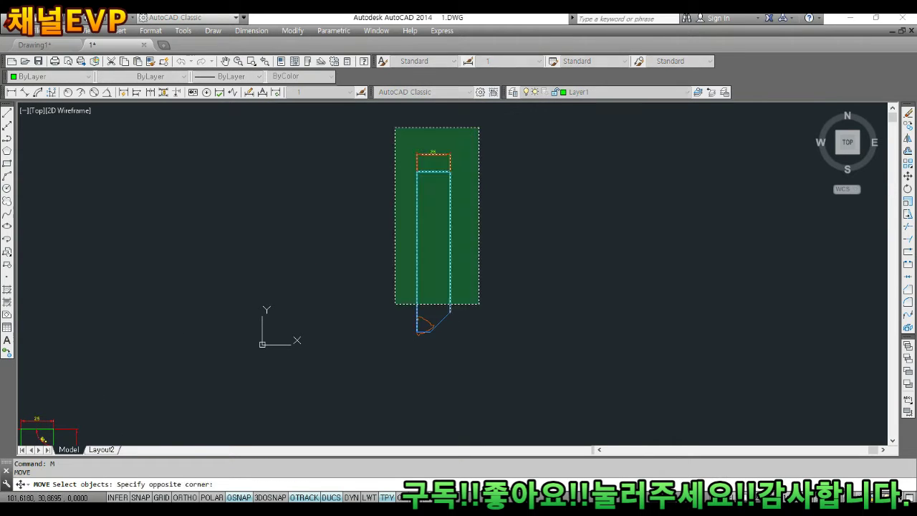
click(394, 332)
key(Return)
click(420, 316)
scroll(363, 301, up, 2)
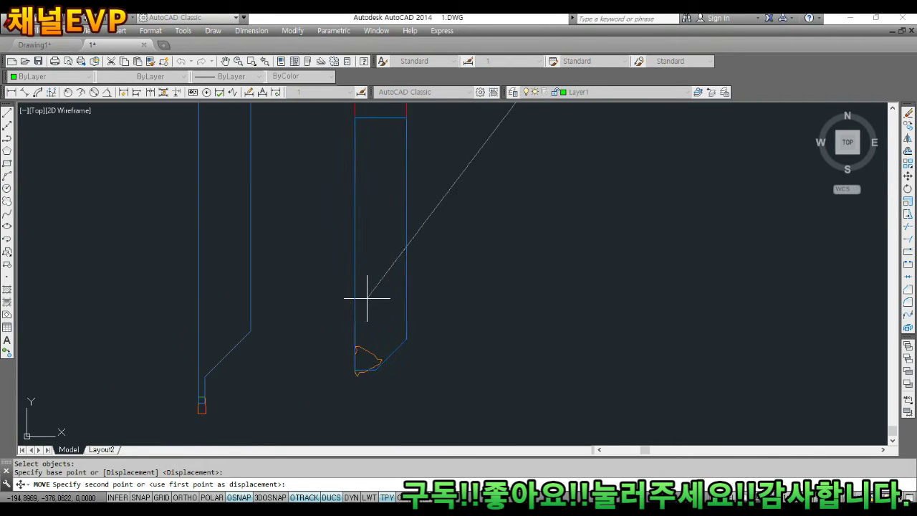
scroll(364, 310, down, 2)
key(Escape)
key(Escape)
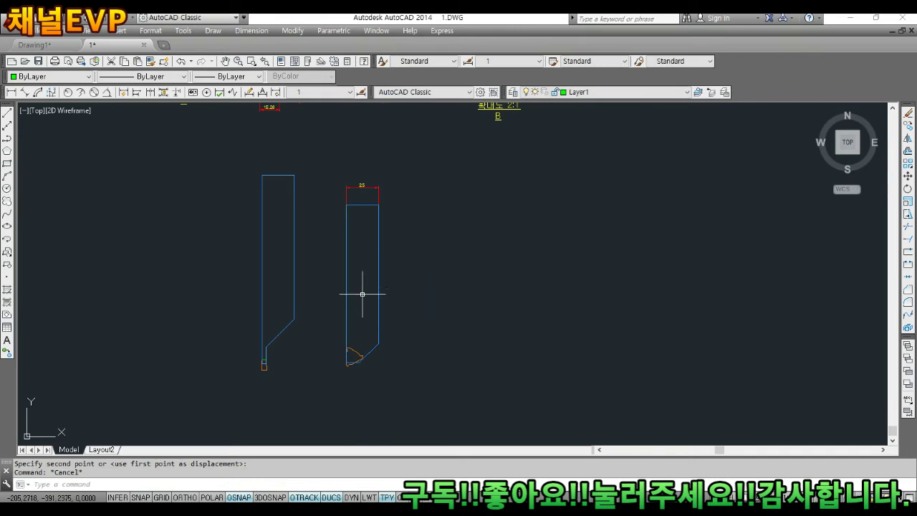
scroll(350, 162, up, 2)
Delete the 25 dimension above the right outline
text(l)
key(Return)
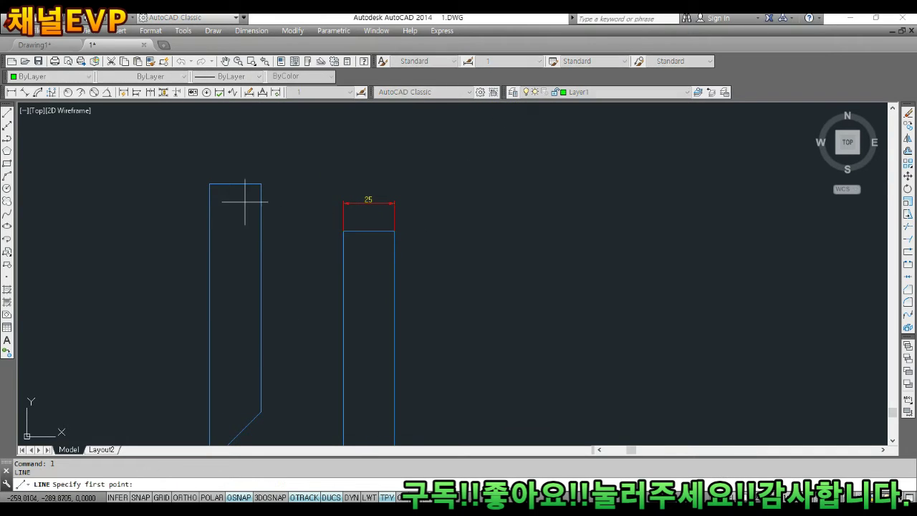
click(249, 198)
key(Escape)
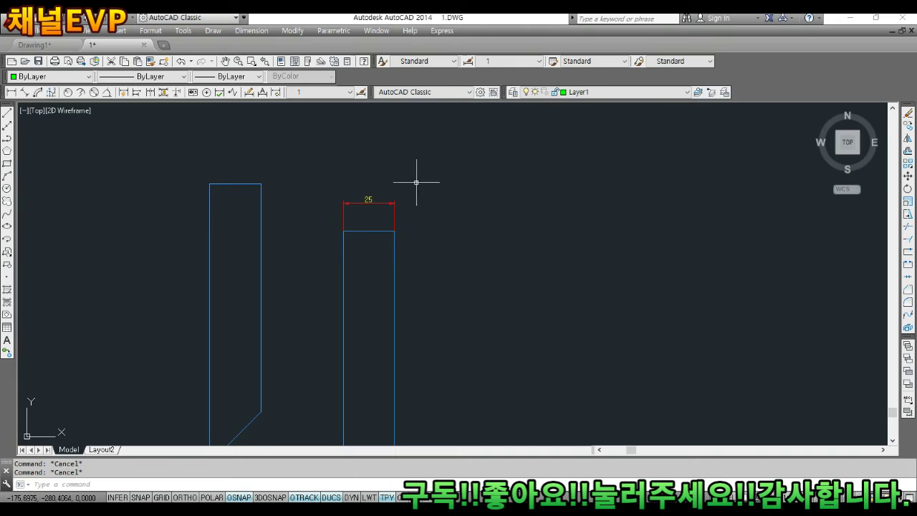
key(Delete)
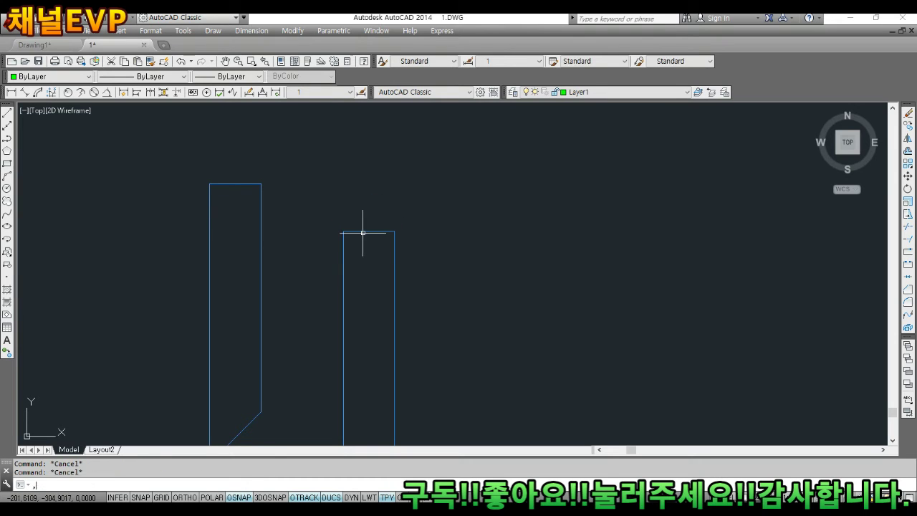
Move the right outline's top edge up 15
text(m)
key(Return)
drag(364, 234, 352, 227)
key(Return)
click(343, 232)
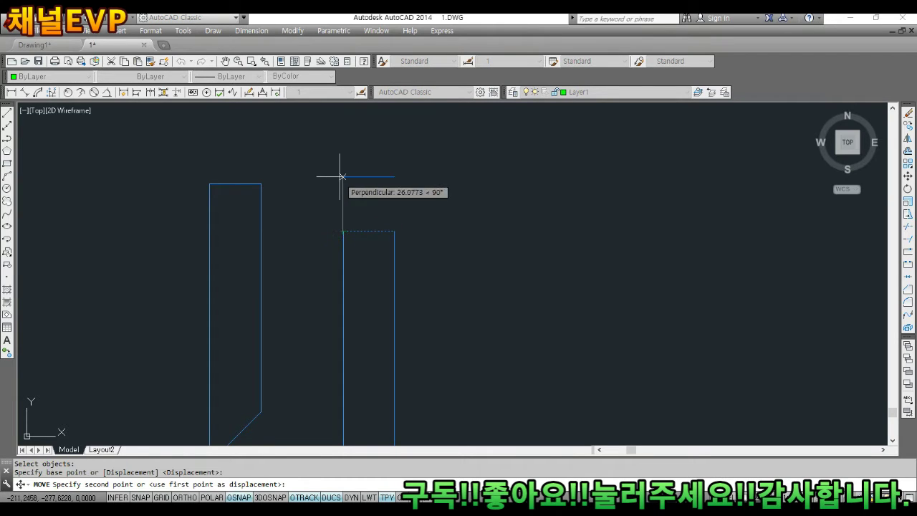
text(15)
key(Return)
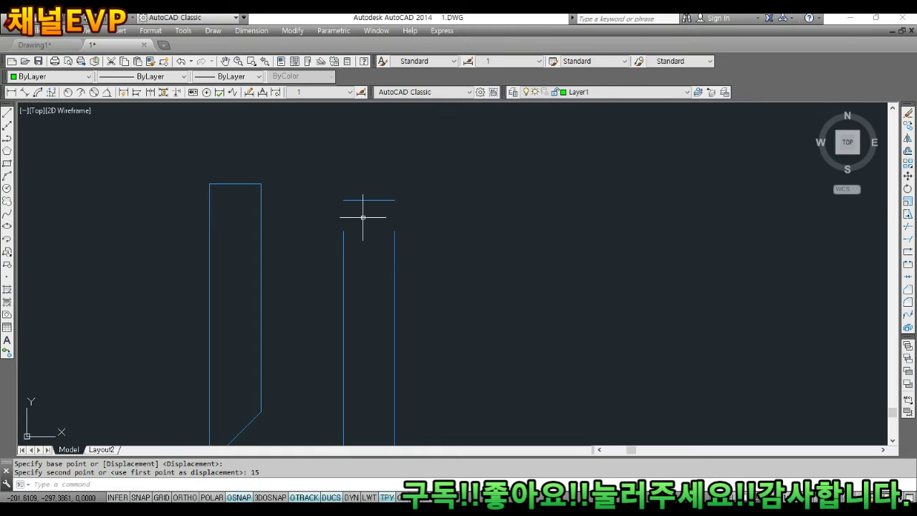
Move the top edge up a further 5
key(Return)
drag(358, 207, 337, 190)
key(Return)
click(343, 200)
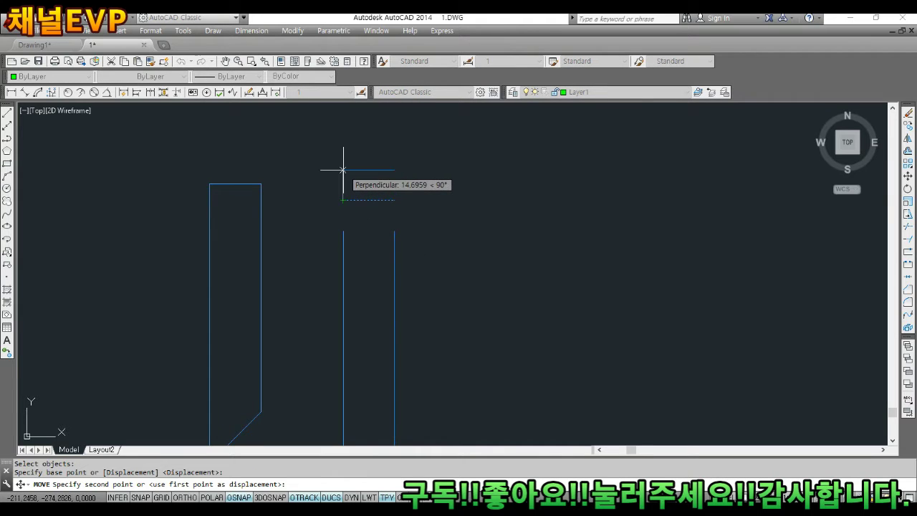
text(5)
key(Return)
key(Escape)
key(Escape)
Try the top edge as an extend boundary, then pan to show the detail views
key(Return)
drag(386, 179, 367, 209)
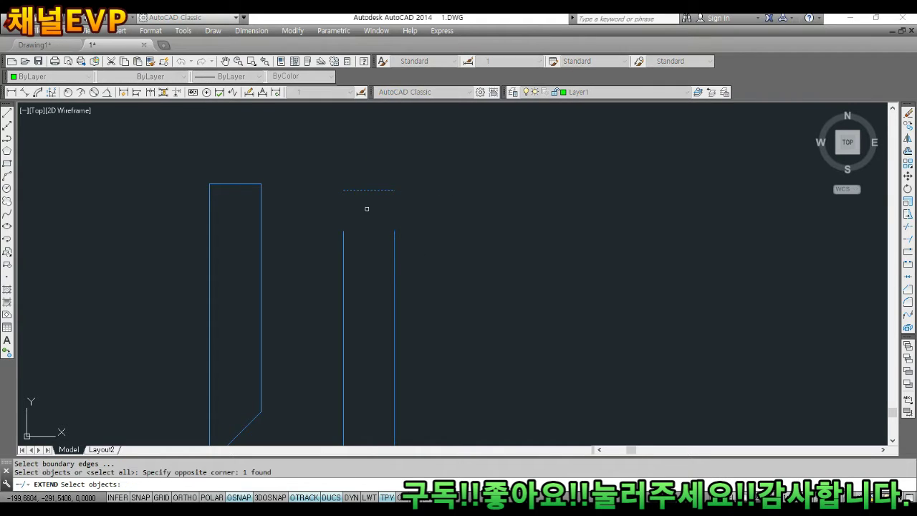
key(Escape)
scroll(416, 232, down, 3)
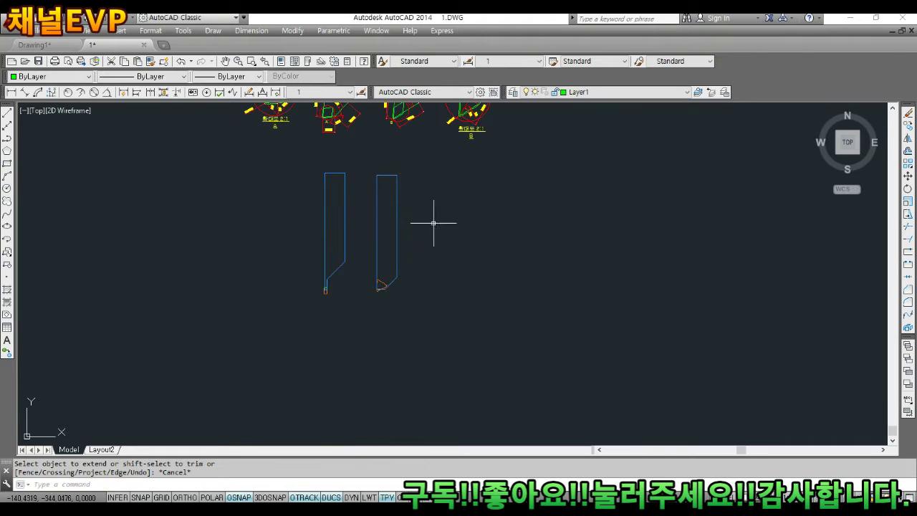
scroll(349, 241, up, 2)
scroll(441, 210, down, 2)
middle_drag(441, 210, 393, 246)
key(Escape)
text(m)
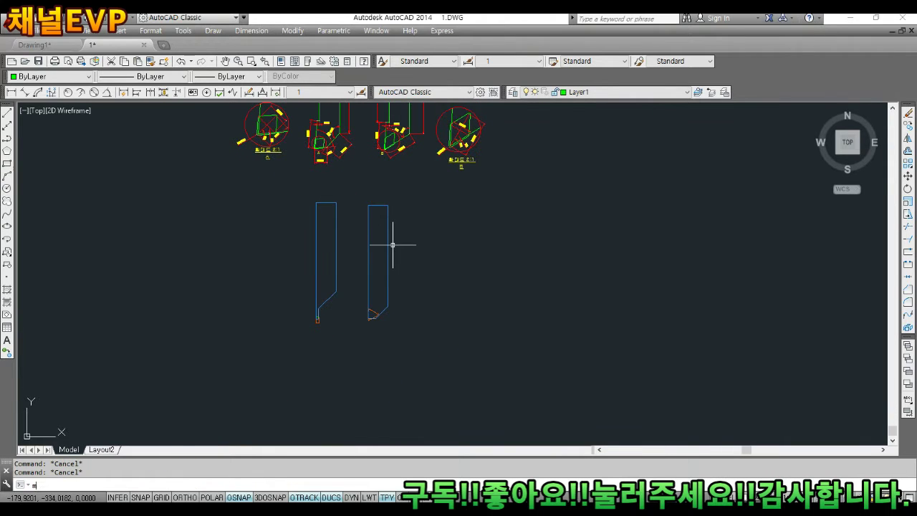
Move the right tool outline to sit beside the left one
key(Return)
click(422, 178)
click(344, 336)
key(Return)
click(388, 249)
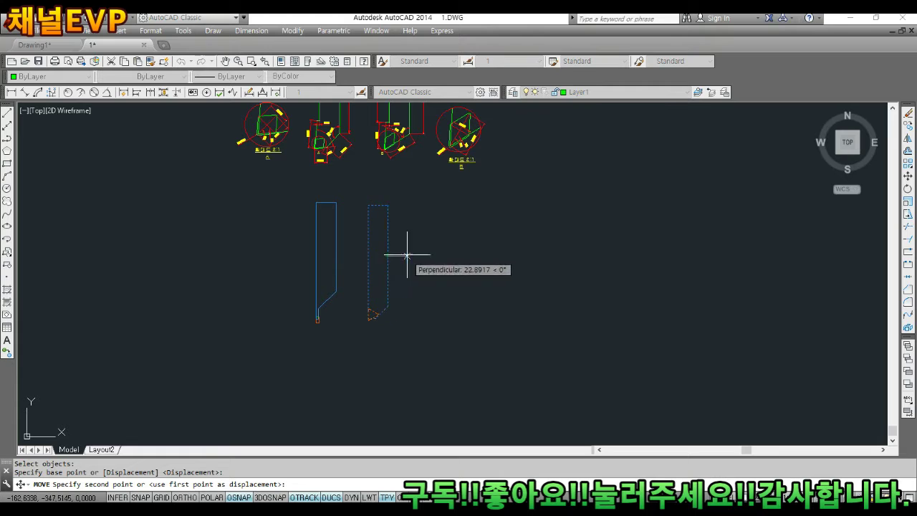
click(414, 256)
key(Escape)
click(444, 184)
Select both tool outlines and put them on Layer1
click(279, 390)
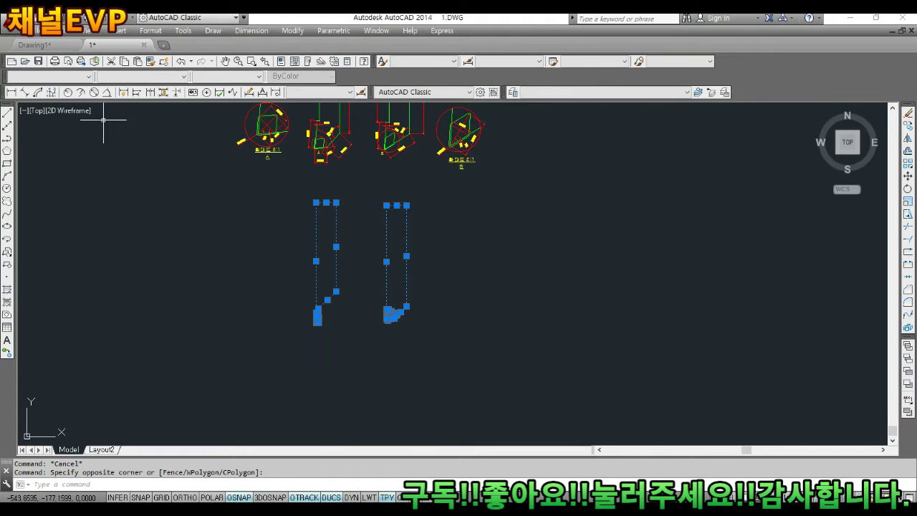
click(54, 76)
click(53, 87)
click(583, 93)
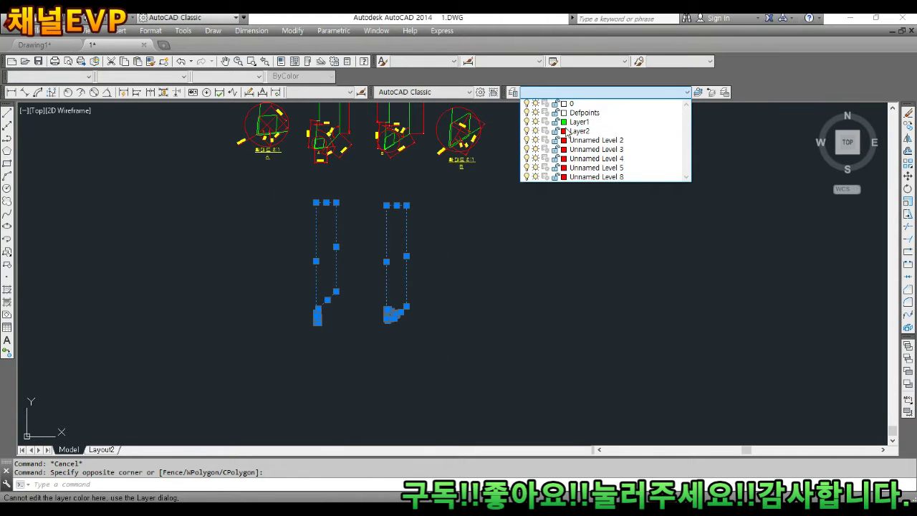
click(580, 122)
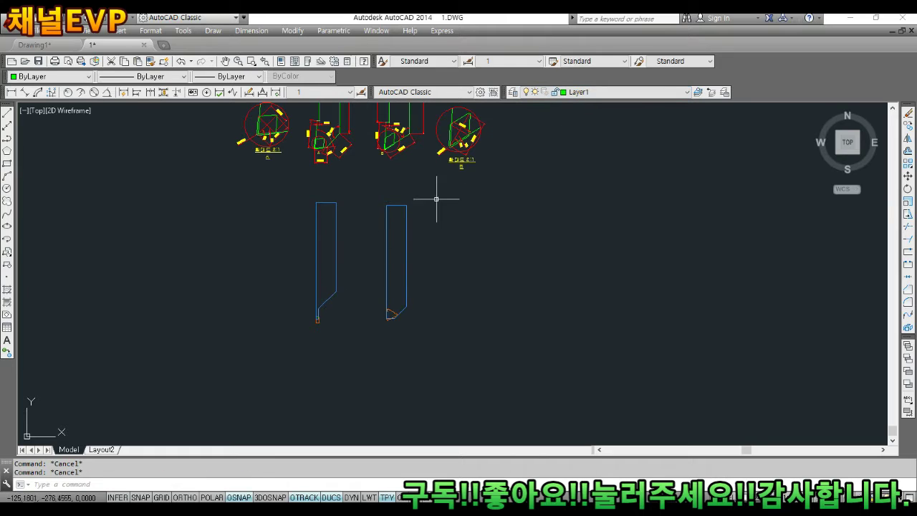
Set the outlines' colour, linetype and lineweight to ByLayer so they turn green
click(51, 77)
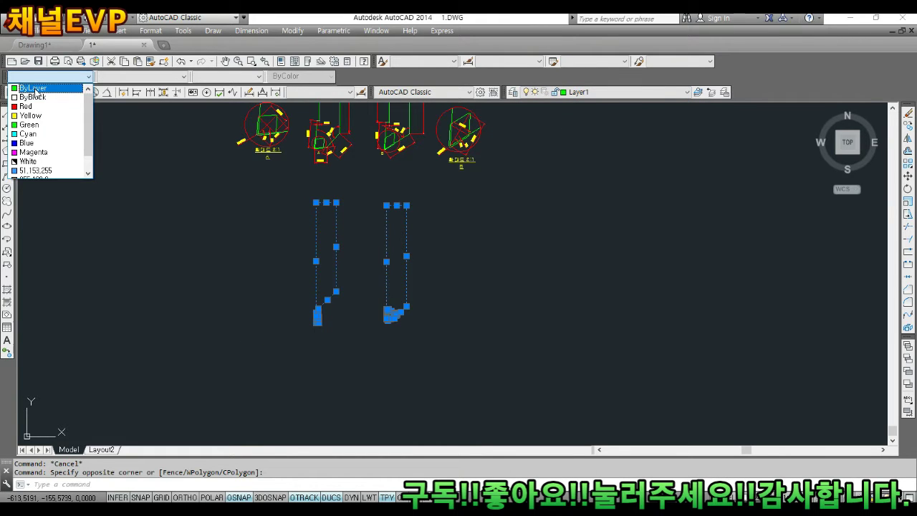
click(34, 89)
click(143, 76)
click(140, 88)
click(228, 77)
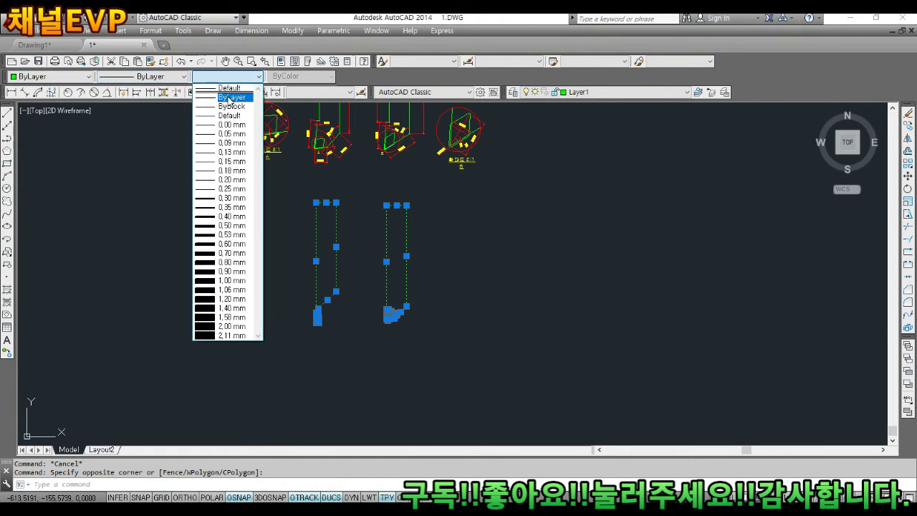
click(232, 96)
key(Escape)
scroll(369, 327, up, 3)
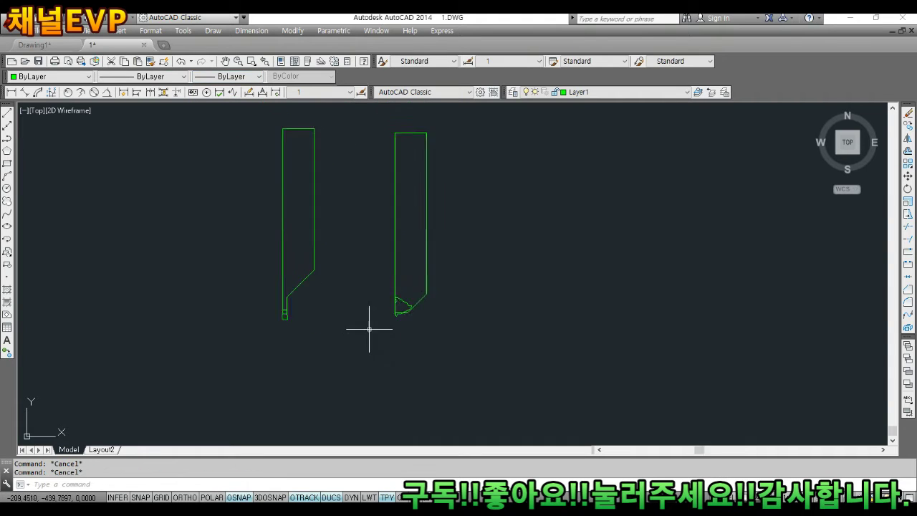
scroll(342, 322, up, 2)
scroll(126, 303, up, 2)
scroll(126, 303, up, 2)
Add a 25 width dimension above the left outline
scroll(399, 213, down, 5)
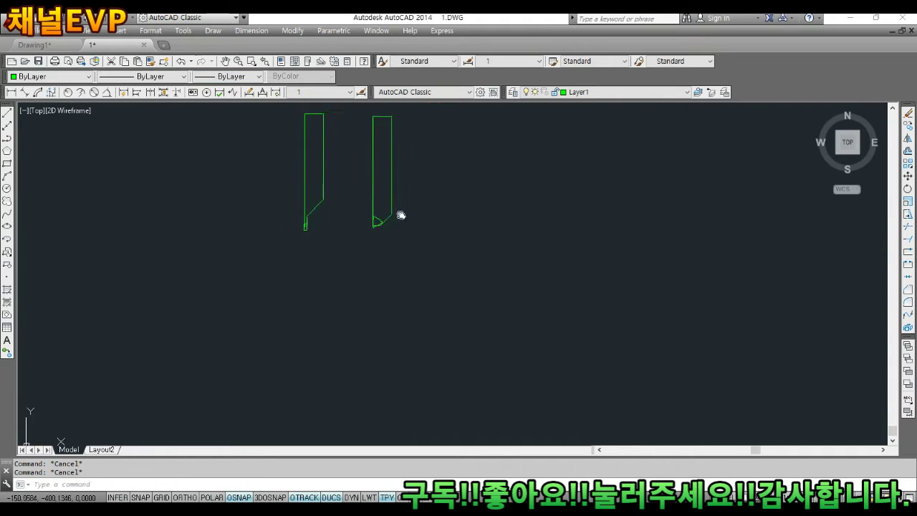
middle_drag(399, 212, 315, 234)
click(11, 92)
scroll(328, 250, up, 3)
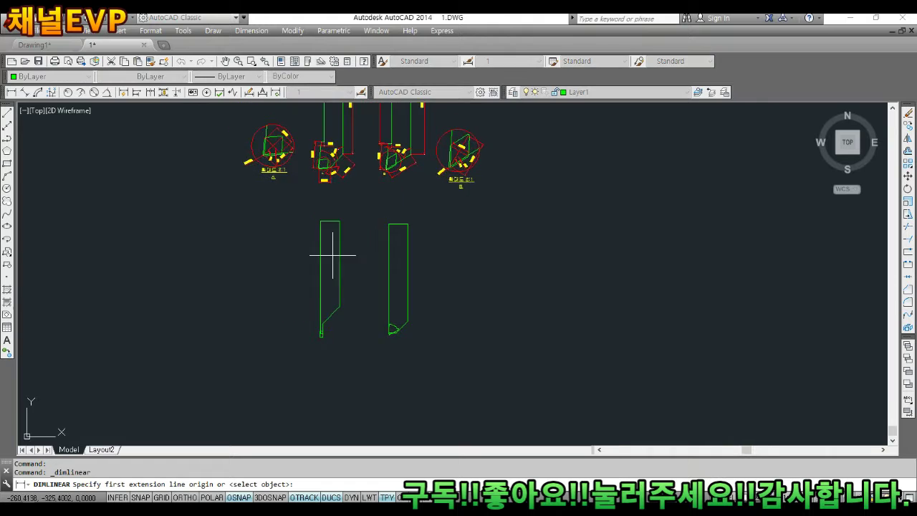
scroll(317, 139, up, 3)
click(316, 134)
click(393, 134)
mouse_move(393, 126)
middle_down()
mouse_move(385, 205)
mouse_move(360, 123)
middle_up()
Add a 111.1 linear length dimension down to the chamfered bottom
click(383, 153)
key(Return)
click(370, 124)
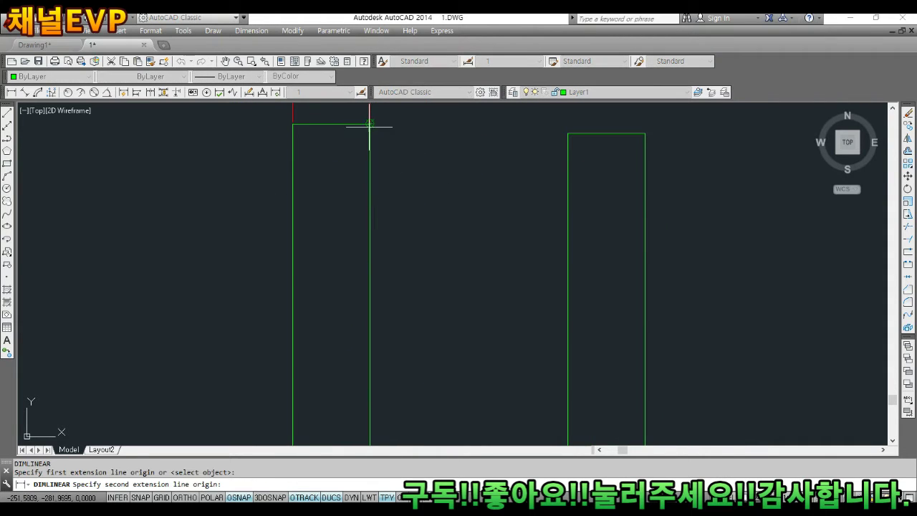
mouse_move(426, 324)
middle_down()
mouse_move(390, 195)
mouse_move(368, 242)
mouse_move(384, 379)
mouse_move(370, 262)
middle_up()
click(343, 248)
click(374, 219)
Add the 146 overall length dimension of the tool
key(Return)
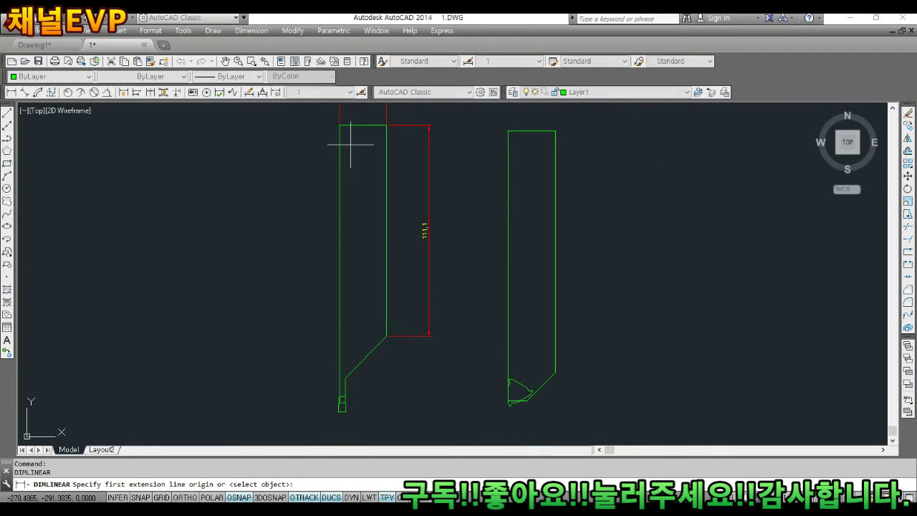
click(341, 135)
scroll(362, 265, up, 5)
scroll(362, 265, down, 3)
click(359, 296)
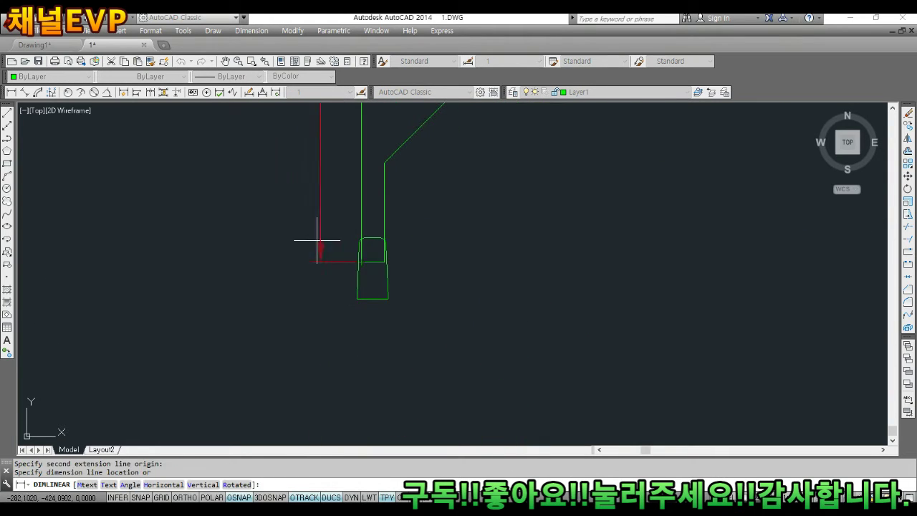
scroll(311, 242, down, 2)
click(311, 242)
scroll(365, 337, up, 3)
scroll(365, 337, up, 5)
Dimension the tip with 12,9 height and 3 width, placing the 3 above the tip
key(Return)
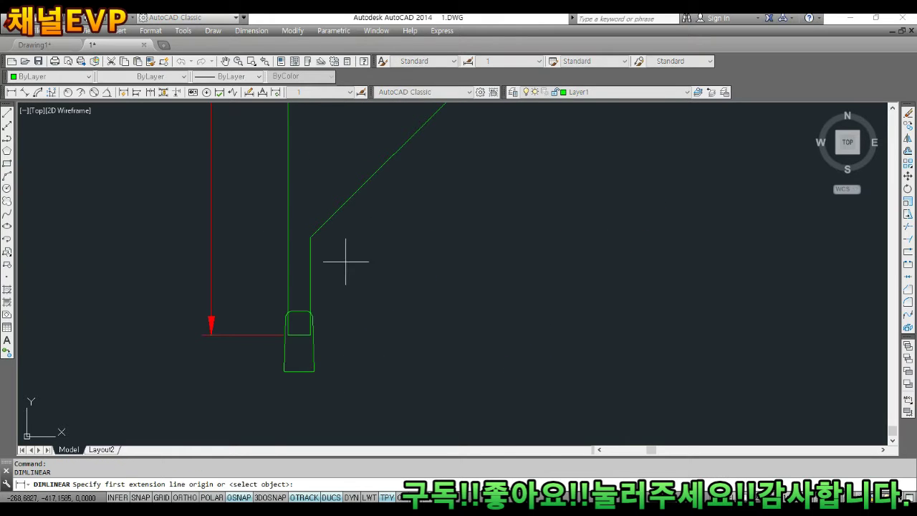
click(309, 242)
click(310, 334)
click(384, 287)
key(Return)
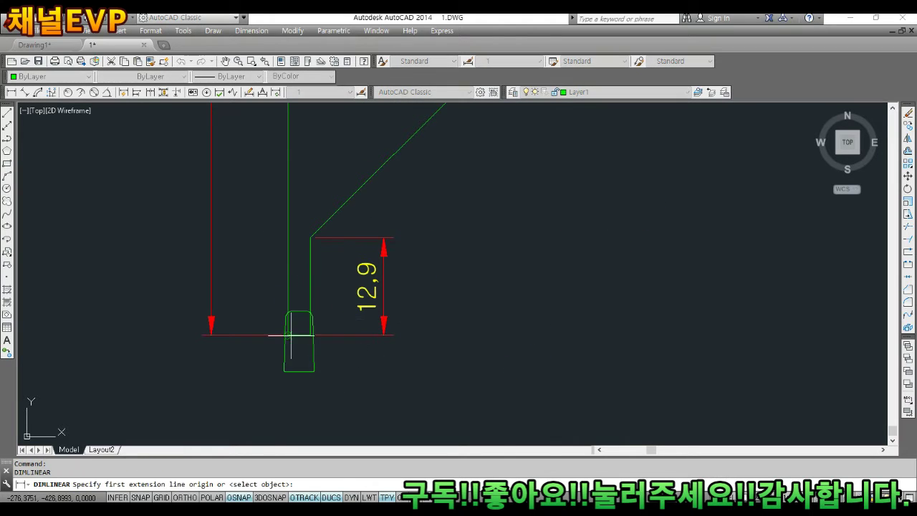
click(288, 335)
click(310, 334)
click(304, 407)
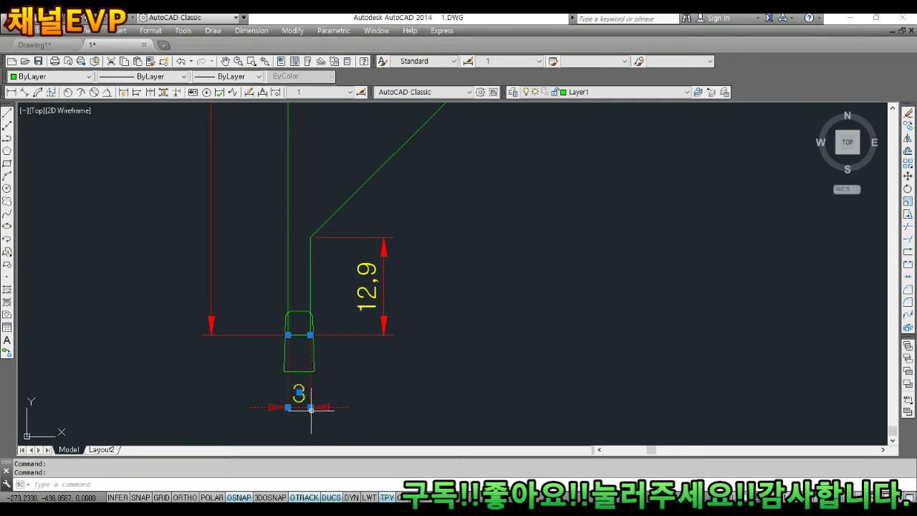
click(309, 407)
click(315, 268)
key(Escape)
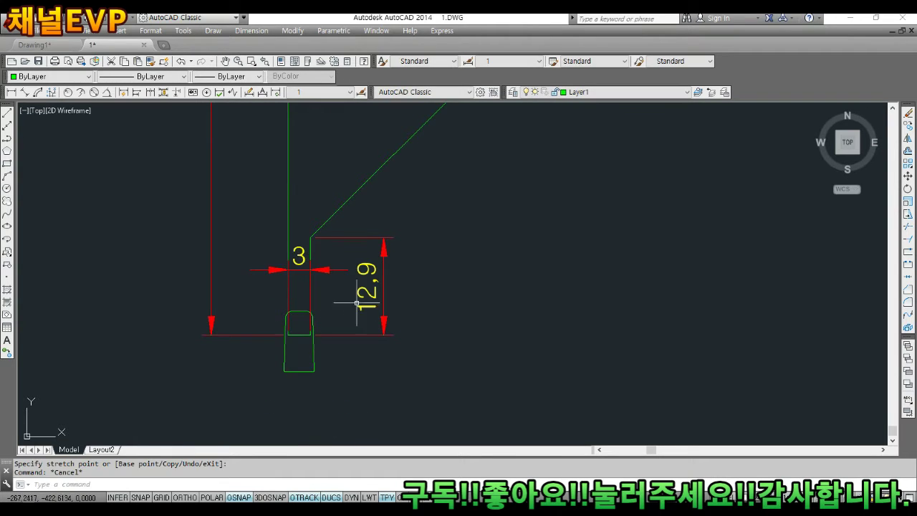
Add a 135° angular dimension at the bevel corner
scroll(383, 362, down, 2)
middle_drag(382, 362, 379, 348)
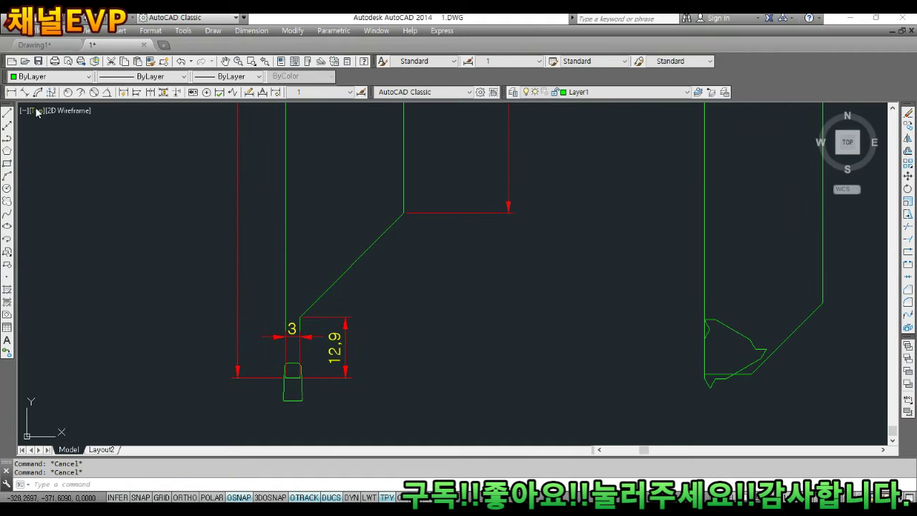
click(107, 93)
click(403, 178)
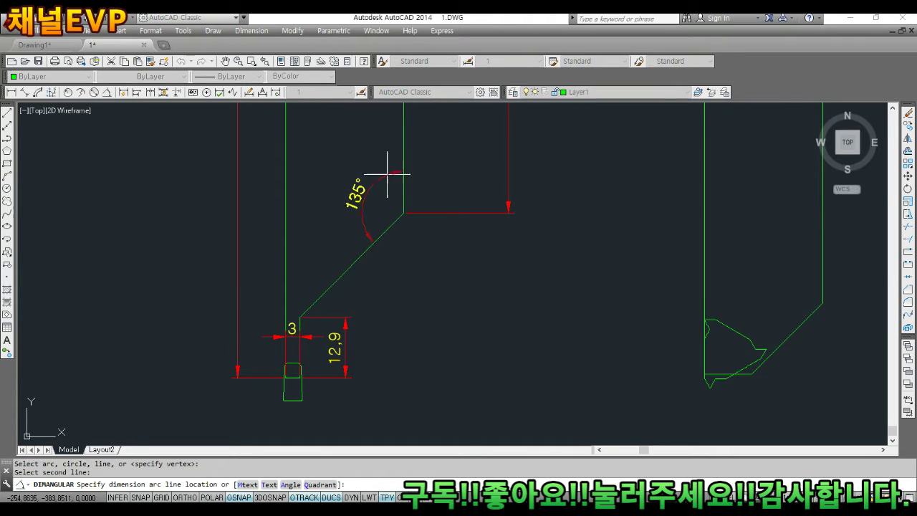
click(389, 180)
key(Escape)
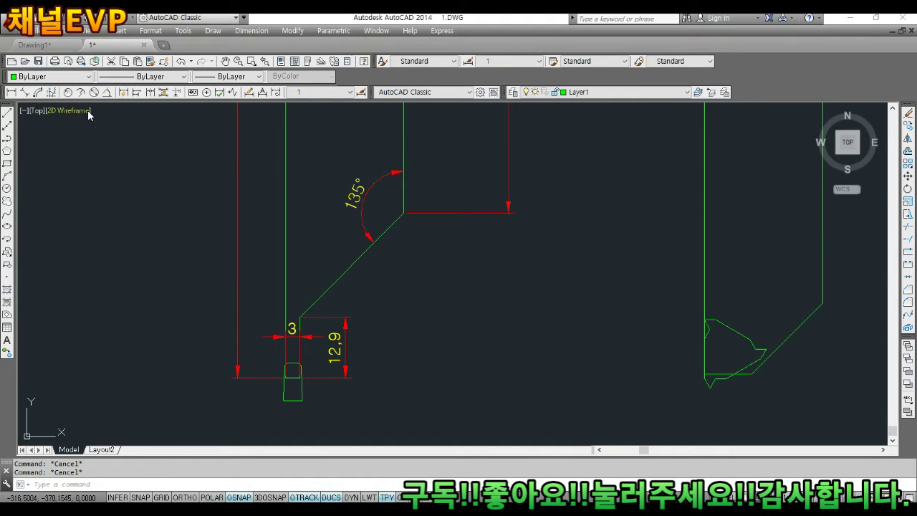
Add a 31,11 aligned dimension along the diagonal bevel edge
click(37, 91)
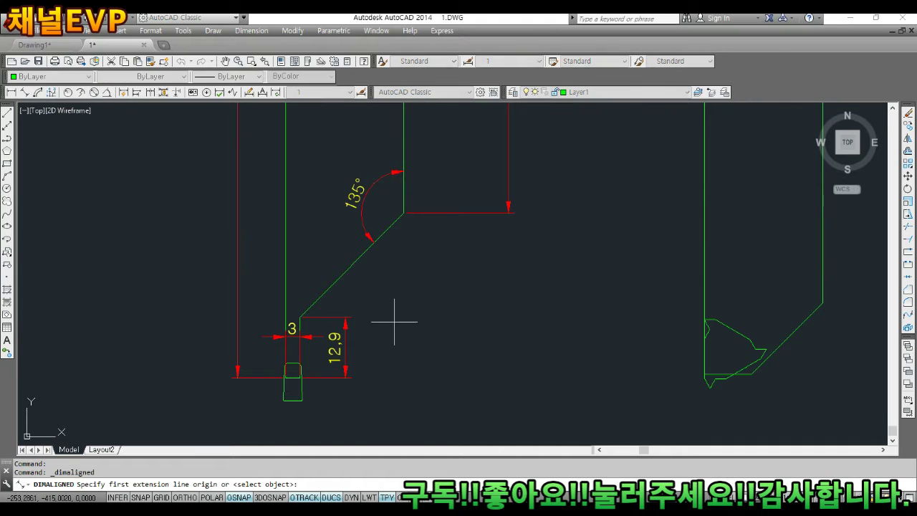
scroll(318, 359, up, 4)
click(273, 256)
scroll(440, 221, down, 2)
scroll(454, 180, up, 2)
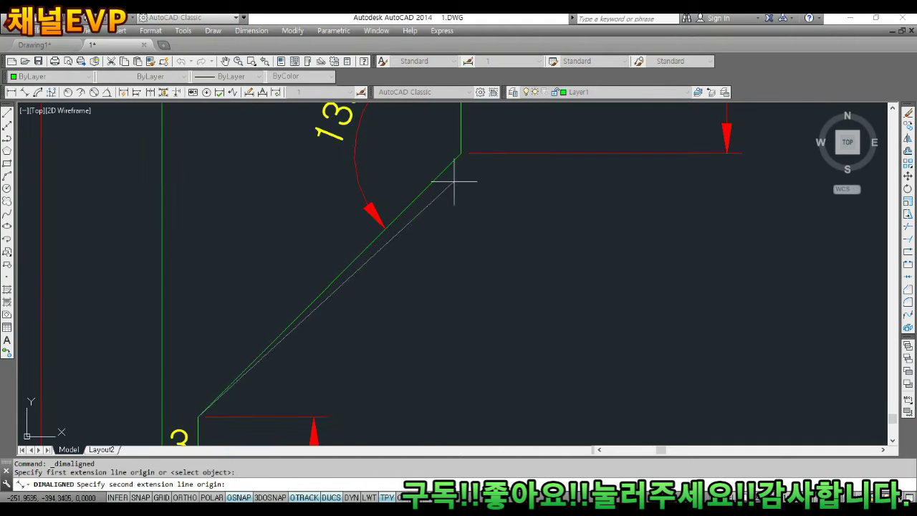
click(461, 152)
scroll(481, 207, down, 2)
Place the 31,11 dimension beside the bevel and shift the 12,9 text below the tip
click(490, 244)
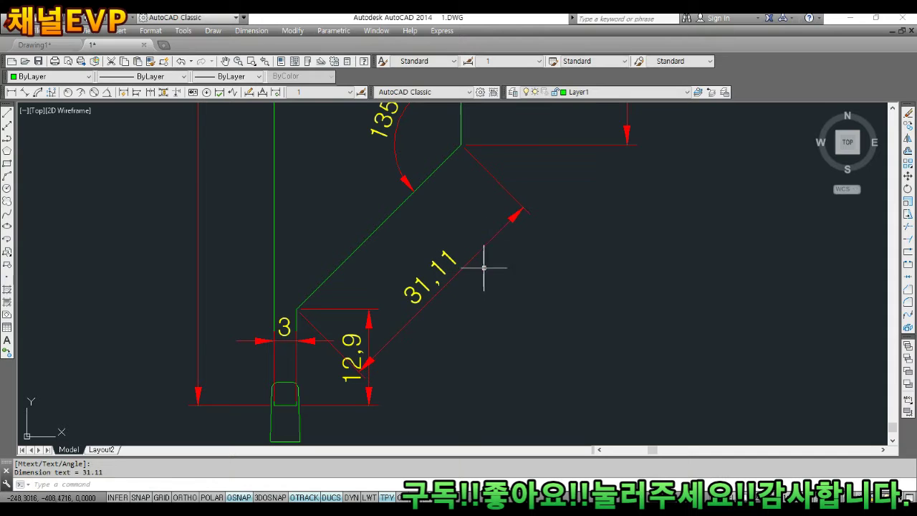
click(353, 357)
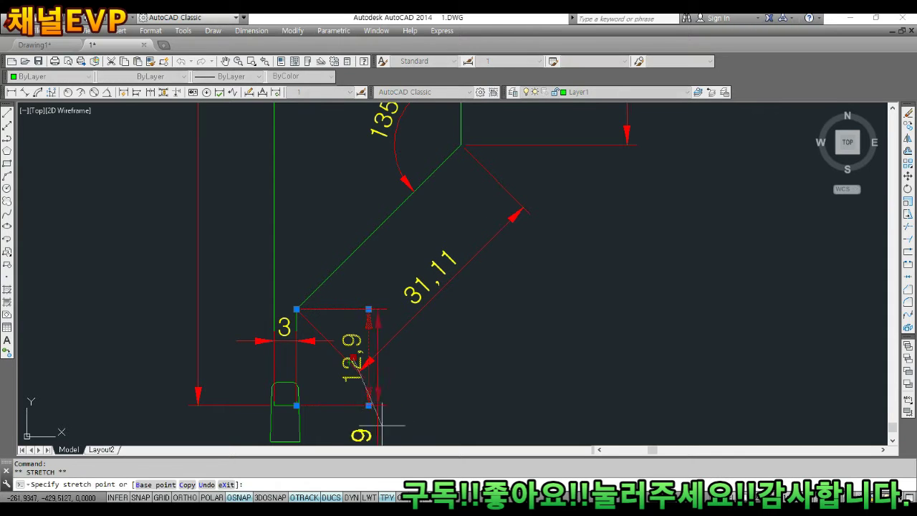
click(389, 419)
key(Escape)
scroll(402, 371, down, 2)
scroll(402, 371, up, 2)
middle_drag(402, 371, 438, 348)
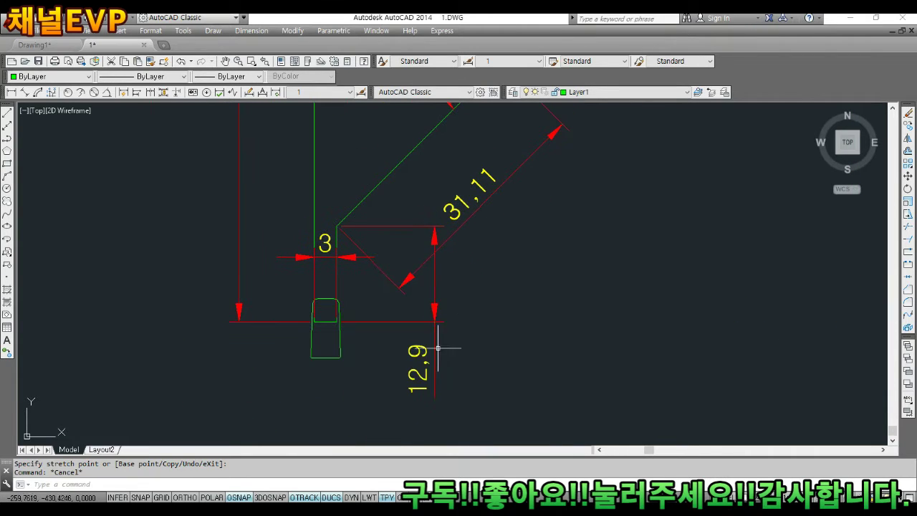
Grab grip points of the 12,9 dimension, then cancel the stretch
click(426, 384)
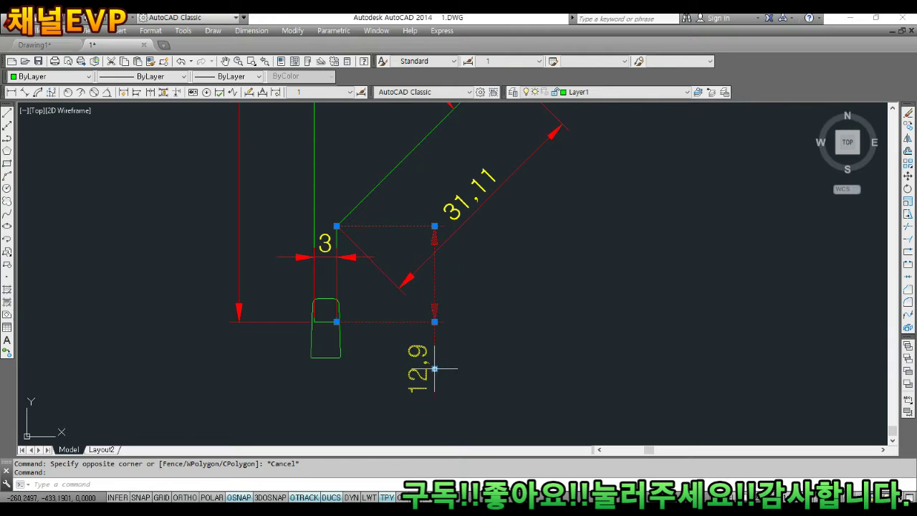
click(435, 369)
key(Escape)
scroll(286, 266, down, 5)
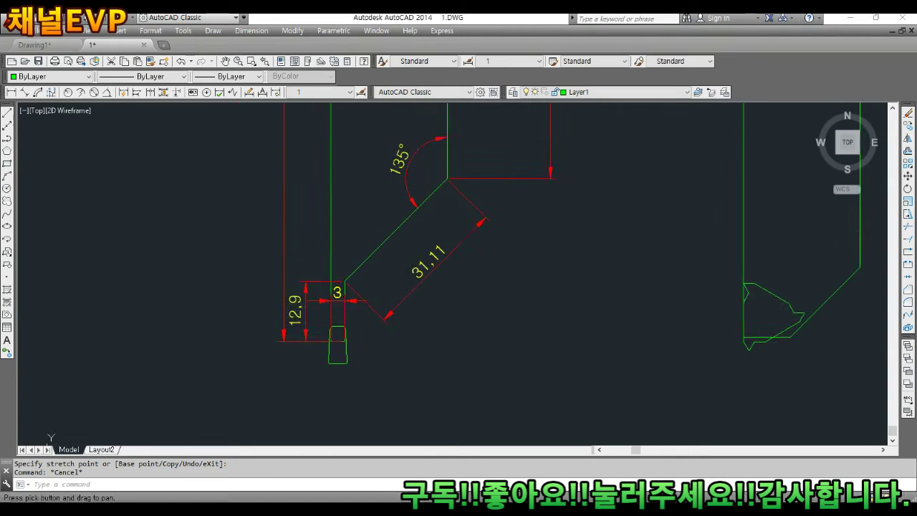
scroll(330, 250, down, 1)
click(328, 230)
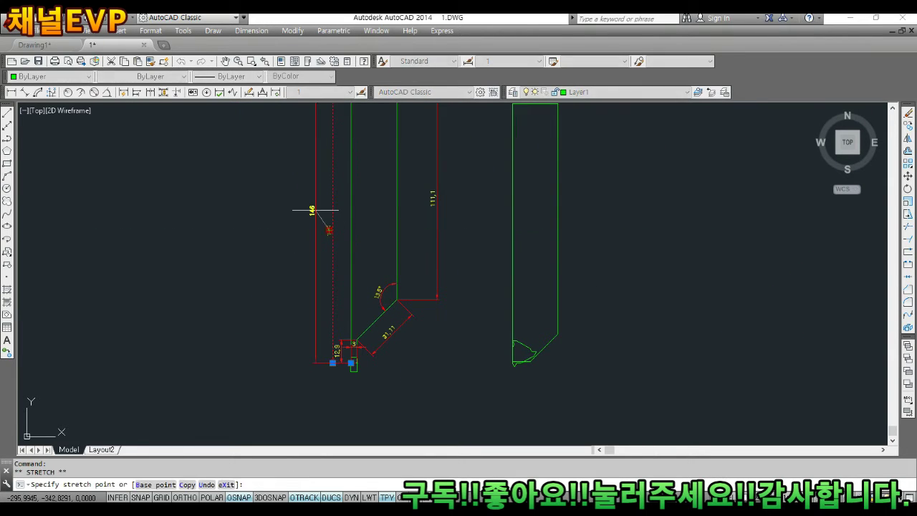
scroll(340, 337, up, 8)
key(Escape)
Window-select the 12,9 dimension and stretch it to the left of the tool tip
click(350, 359)
click(362, 368)
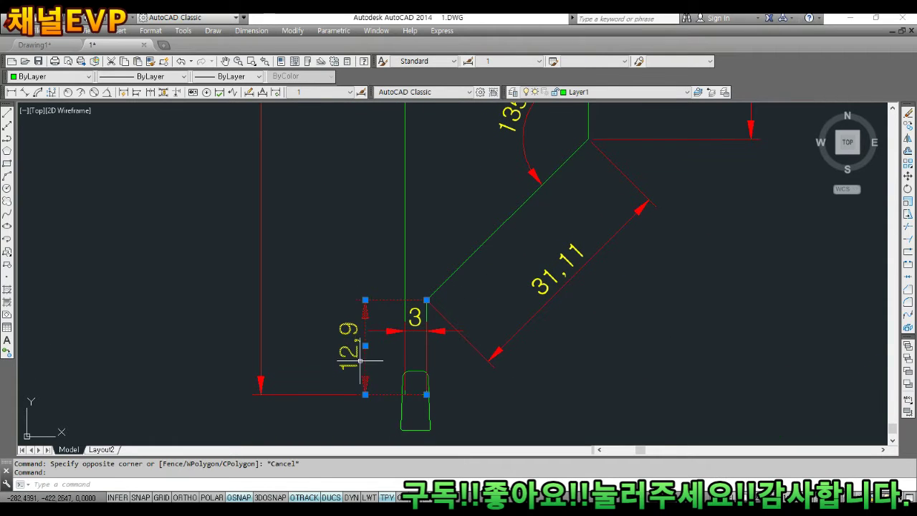
click(349, 345)
click(301, 351)
key(Escape)
scroll(443, 362, down, 2)
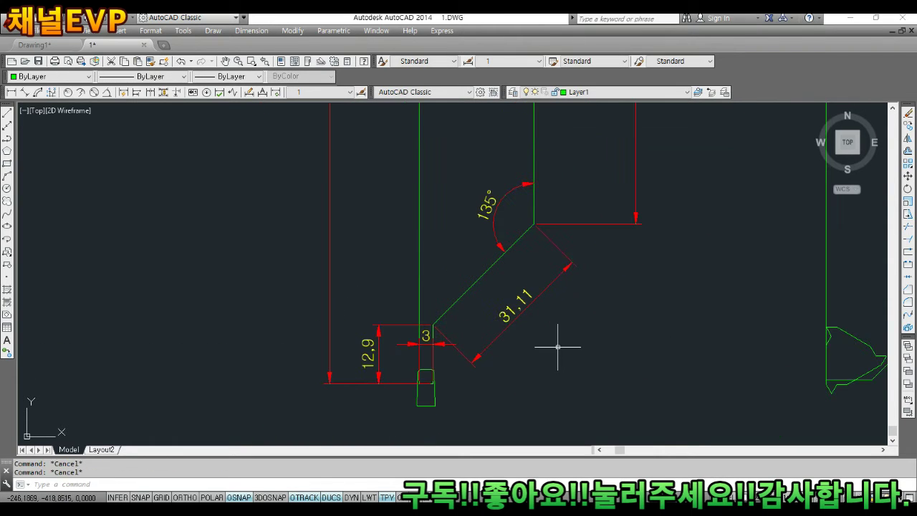
scroll(557, 346, down, 2)
scroll(559, 337, down, 2)
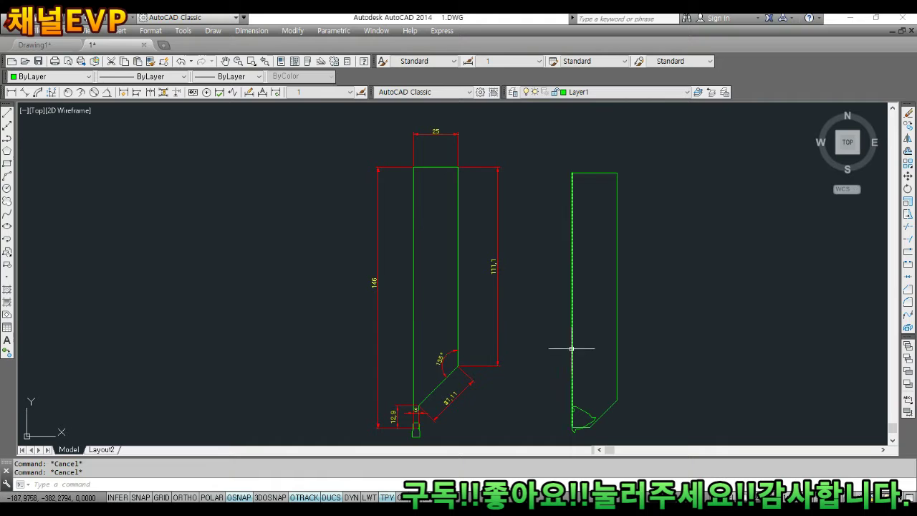
middle_drag(571, 349, 563, 311)
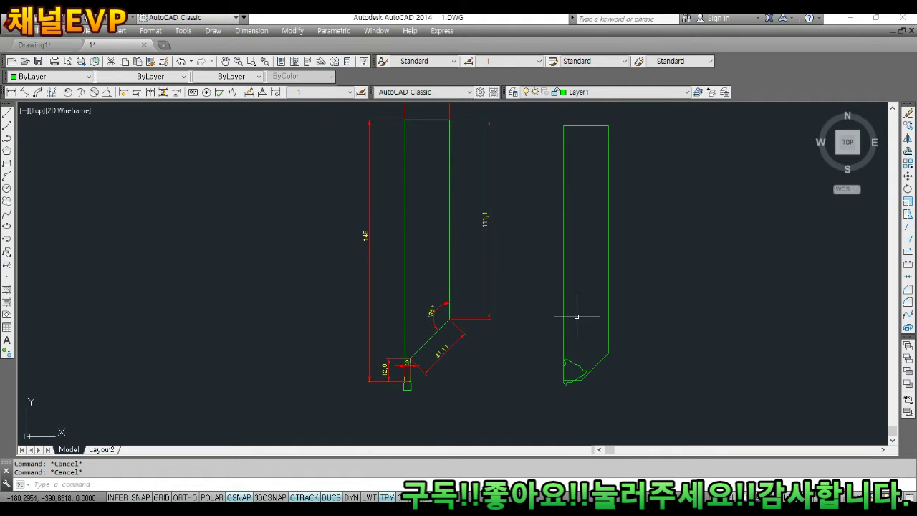
middle_drag(449, 299, 430, 375)
scroll(409, 265, down, 2)
scroll(433, 277, up, 2)
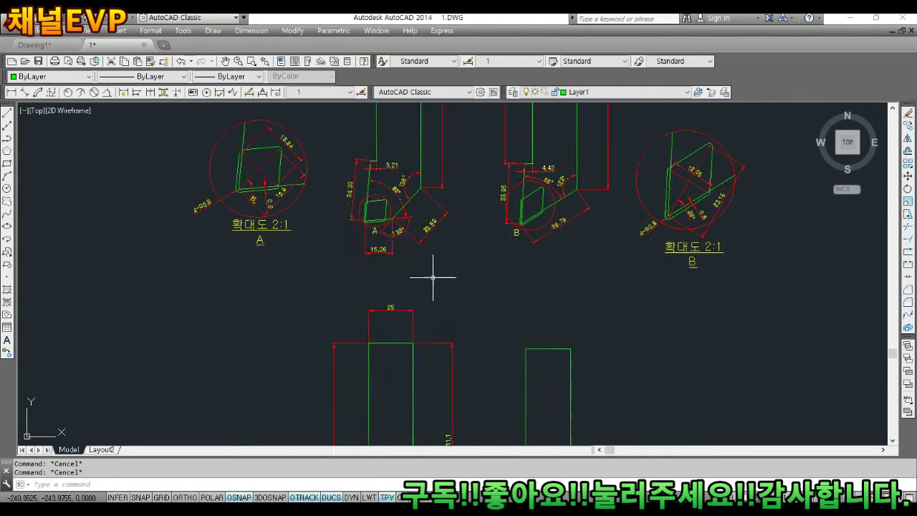
scroll(404, 305, up, 2)
click(413, 281)
click(379, 275)
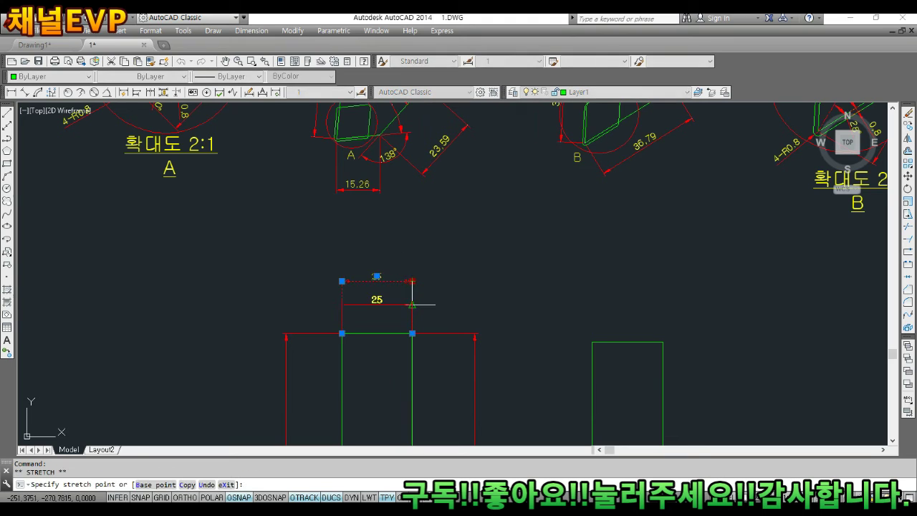
key(Escape)
key(Escape)
scroll(475, 242, down, 2)
middle_drag(475, 242, 405, 473)
scroll(487, 143, up, 6)
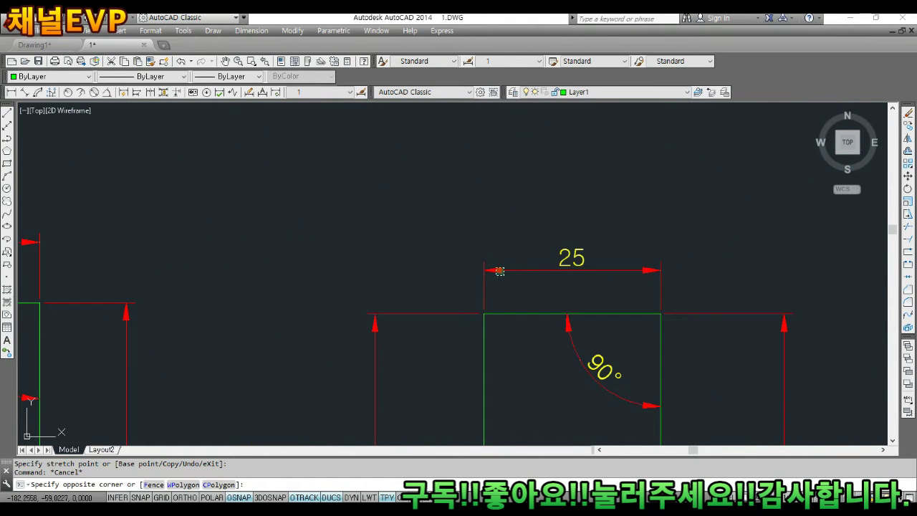
click(483, 266)
middle_drag(336, 286, 458, 242)
click(647, 201)
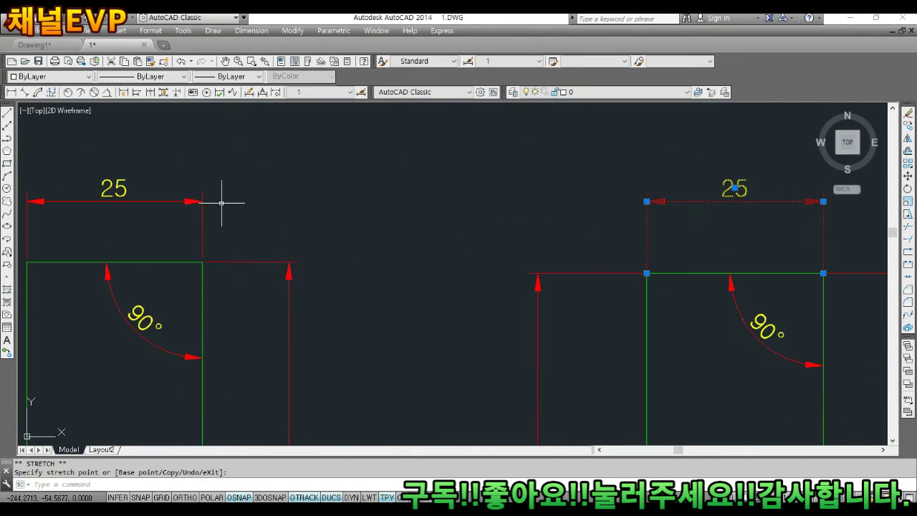
key(Escape)
scroll(387, 254, down, 3)
scroll(497, 193, down, 2)
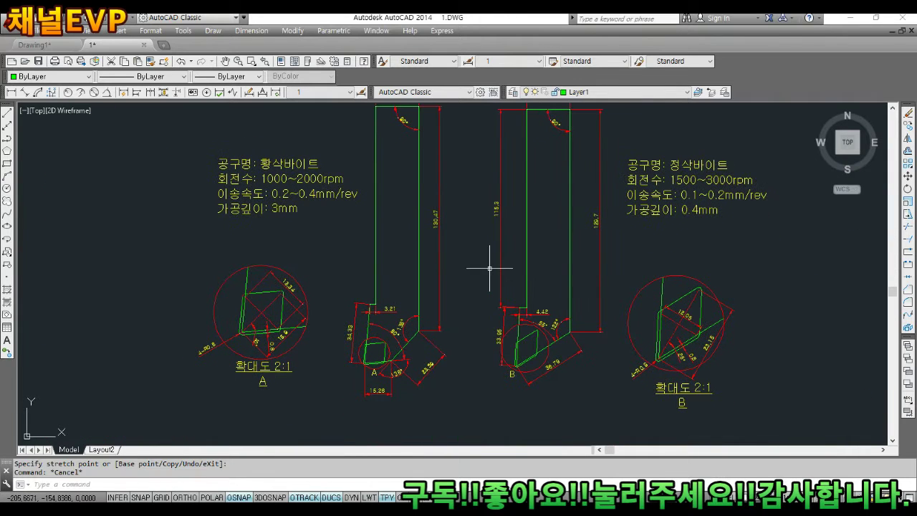
scroll(488, 274, down, 4)
scroll(475, 263, down, 1)
scroll(453, 283, up, 5)
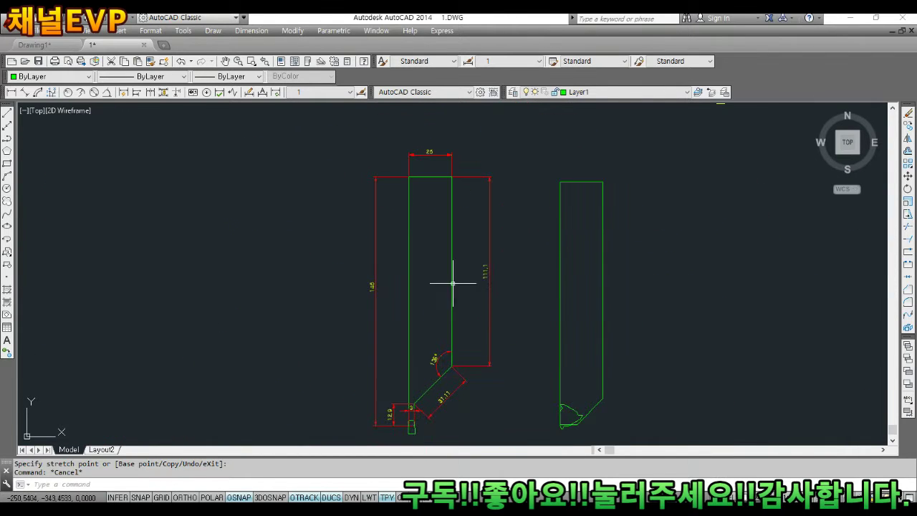
middle_drag(470, 310, 476, 262)
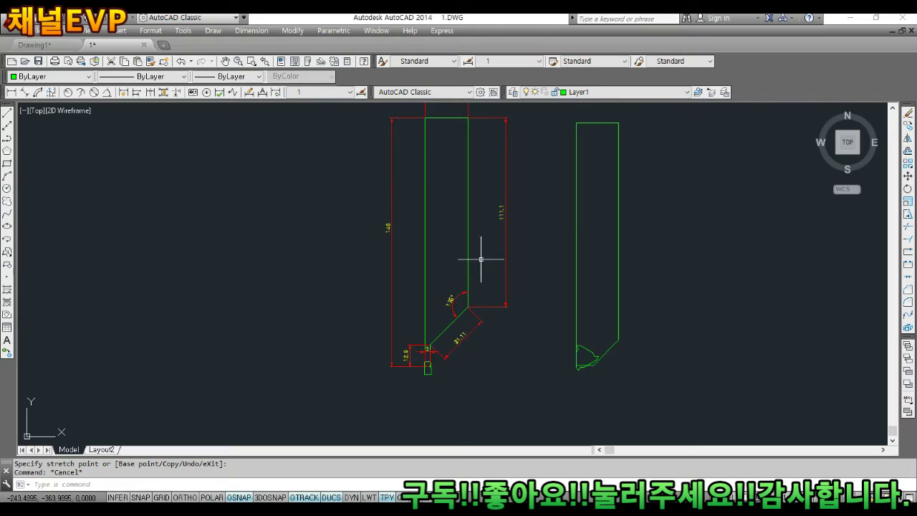
scroll(419, 346, up, 6)
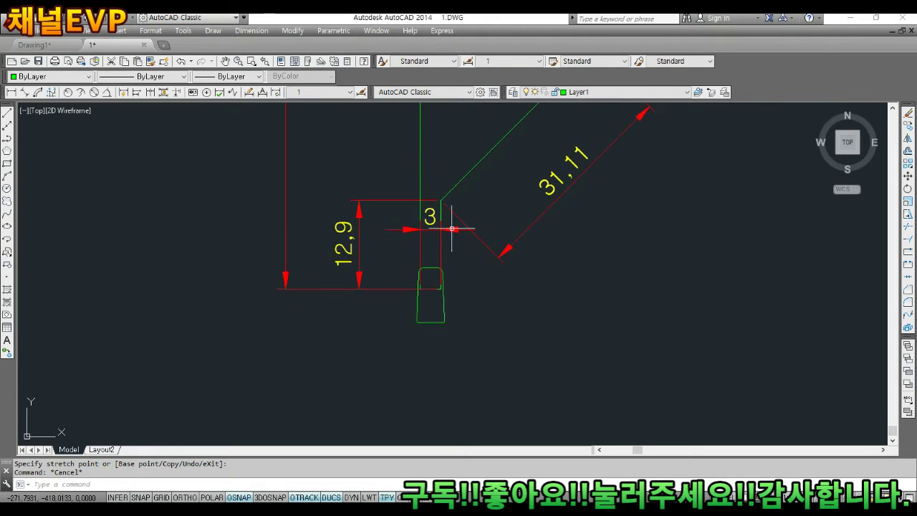
text(c)
key(Return)
click(430, 290)
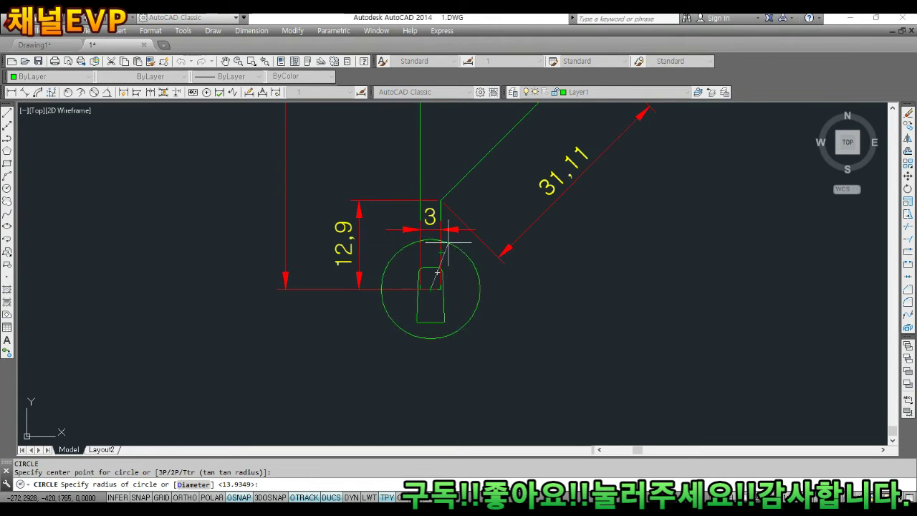
click(478, 289)
click(500, 268)
click(184, 188)
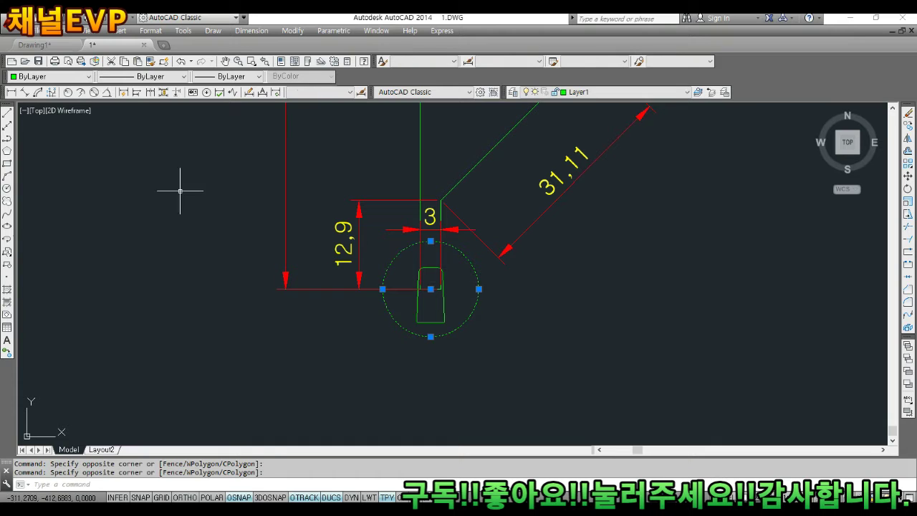
click(51, 76)
click(30, 108)
key(Escape)
key(Escape)
scroll(406, 272, down, 2)
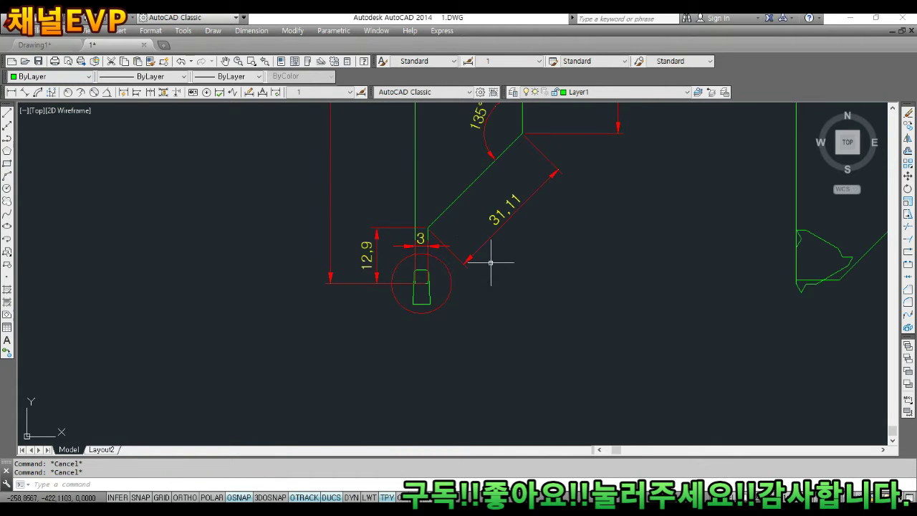
scroll(480, 276, up, 2)
scroll(476, 316, up, 2)
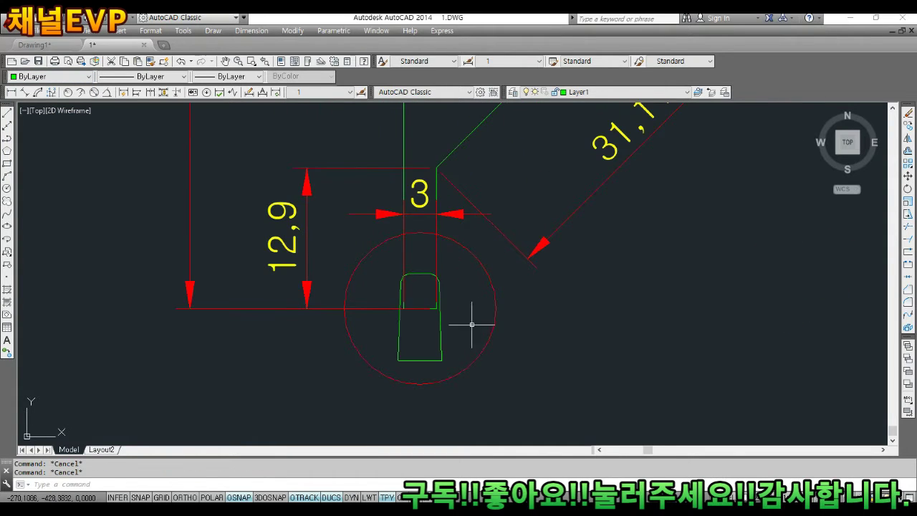
scroll(476, 287, down, 1)
scroll(469, 248, up, 3)
scroll(469, 247, down, 2)
text(m)
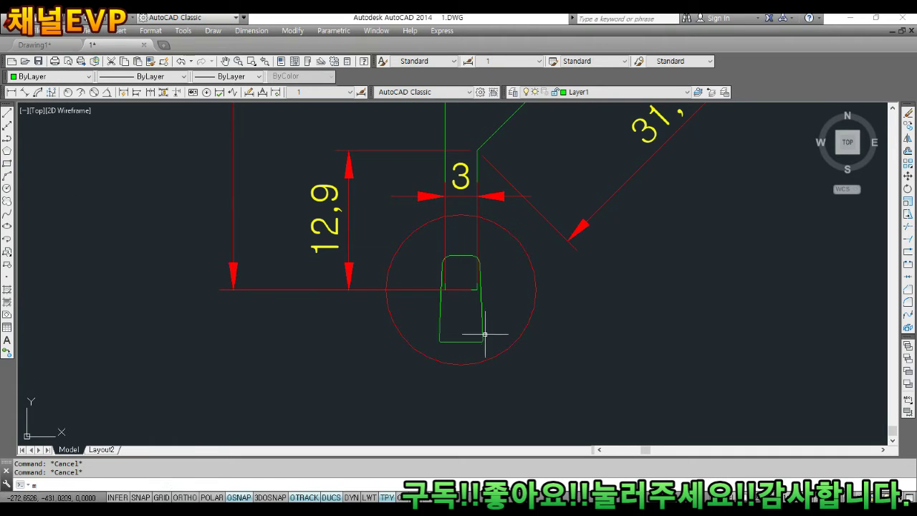
key(BackSpace)
click(510, 317)
click(581, 282)
key(Return)
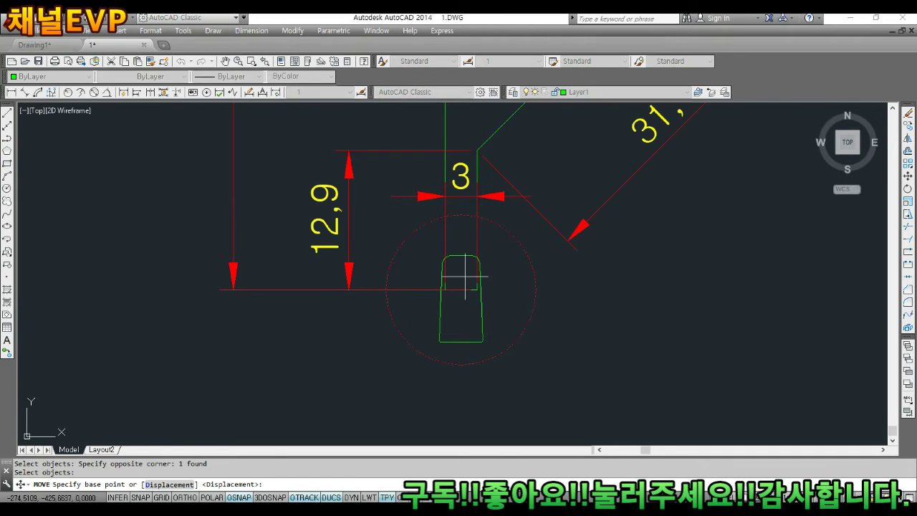
click(463, 289)
key(Escape)
scroll(573, 262, down, 3)
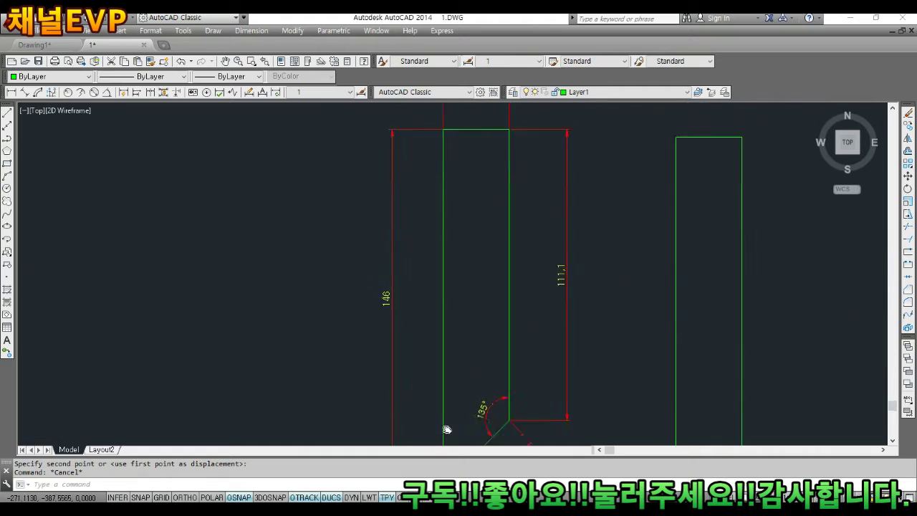
scroll(446, 430, down, 2)
scroll(467, 262, up, 1)
key(Escape)
middle_drag(516, 334, 543, 331)
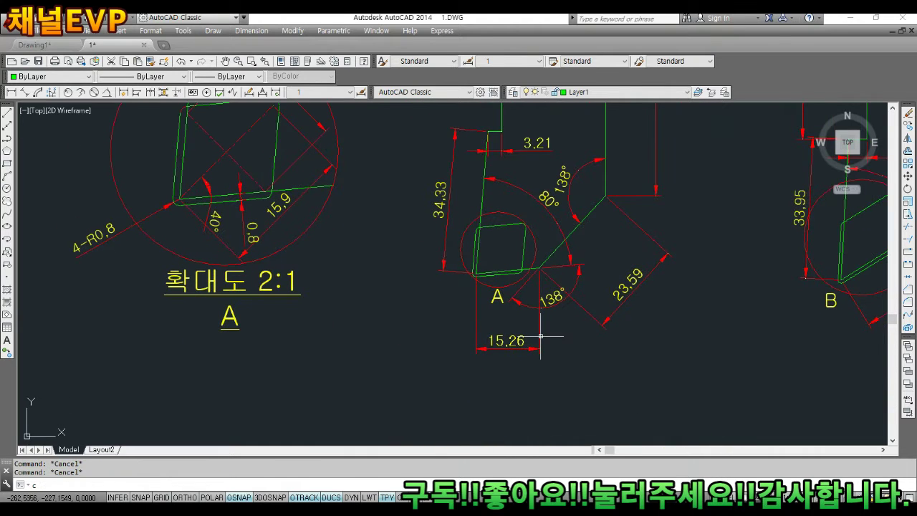
Copy the '확대도 2:1 A' label to sit beside the new detail
click(491, 301)
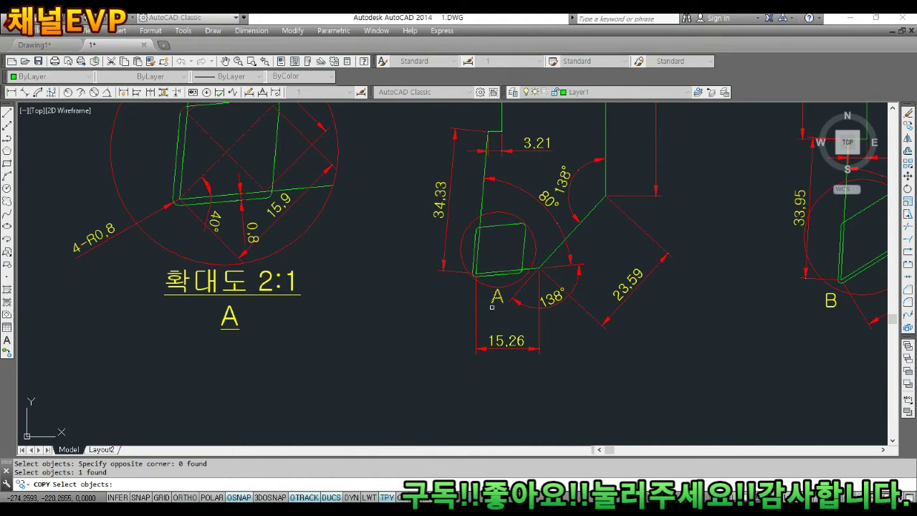
key(Return)
click(229, 315)
scroll(286, 301, down, 5)
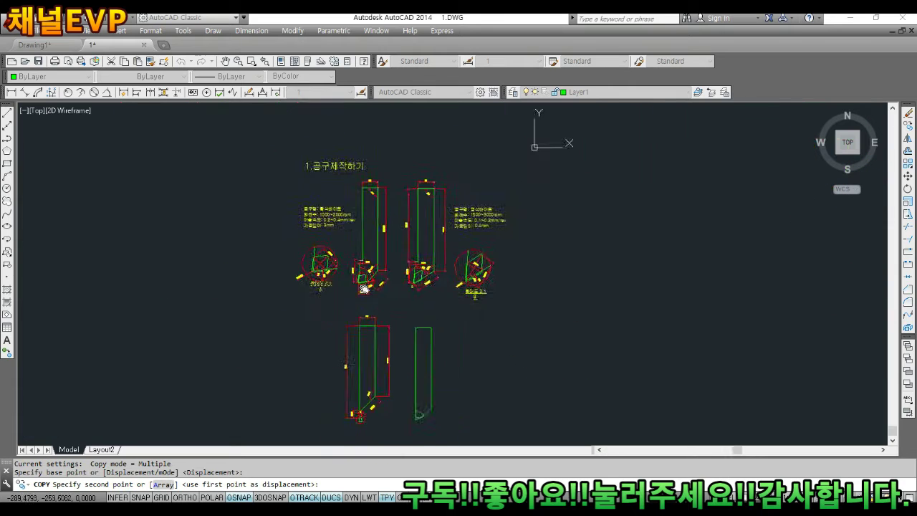
scroll(402, 258, up, 4)
scroll(327, 287, down, 2)
scroll(326, 286, up, 4)
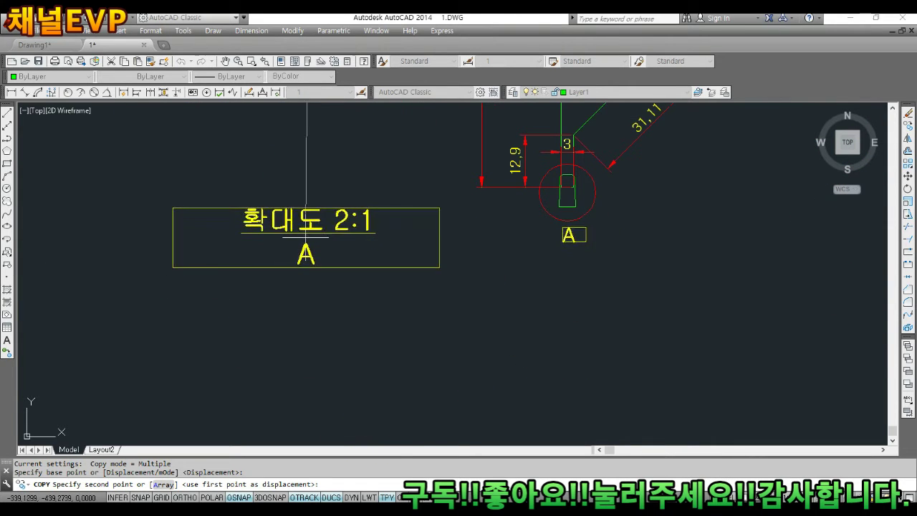
click(307, 252)
key(Escape)
Reletter the marker under the red circle and the copied label from A to C
double_click(563, 236)
text(C)
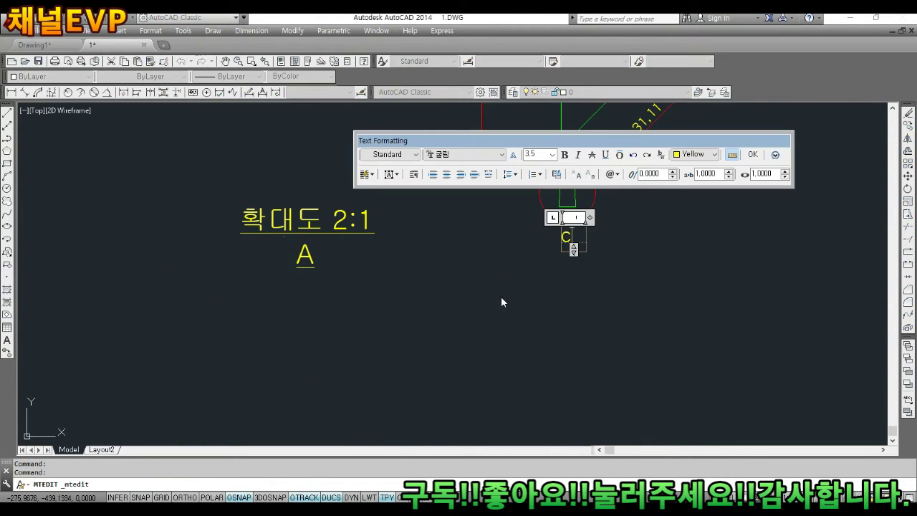
click(563, 231)
double_click(565, 236)
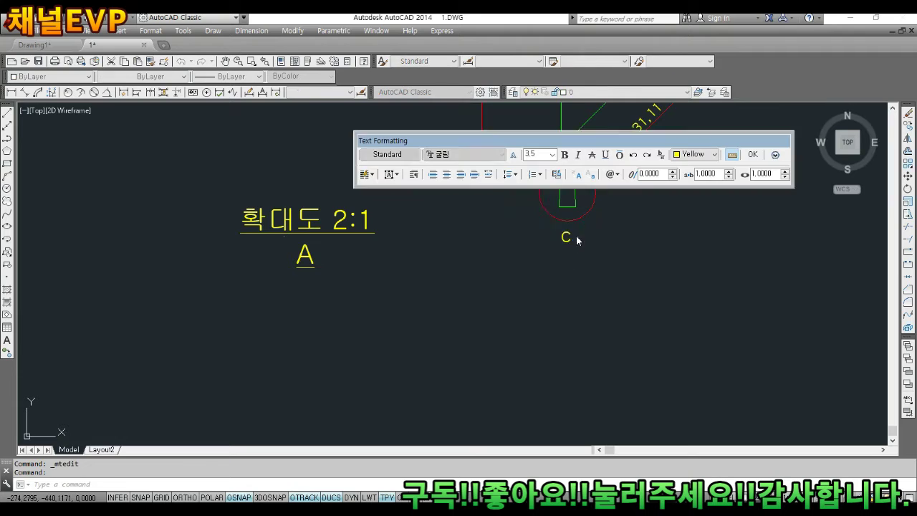
click(541, 295)
double_click(304, 256)
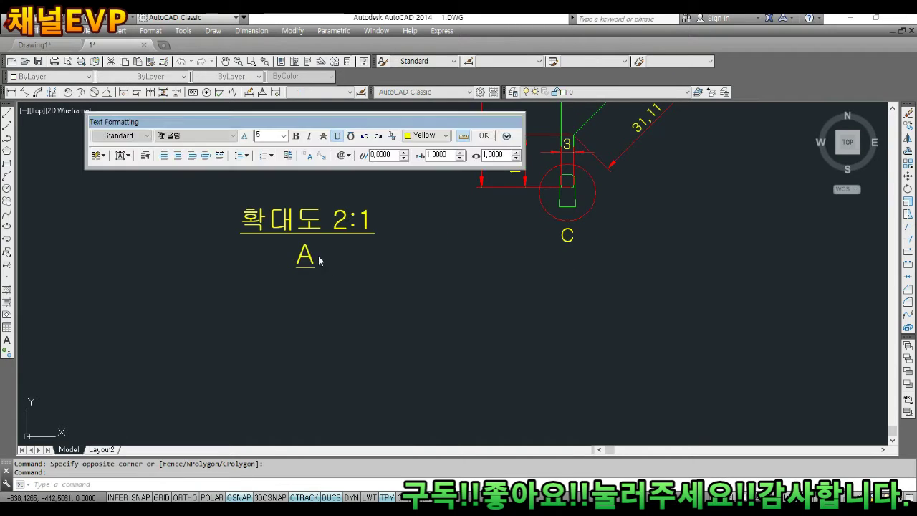
text(C)
key(Escape)
scroll(391, 325, down, 5)
Copy the circled tool-tip detail and its dimensions to the left
scroll(420, 287, up, 3)
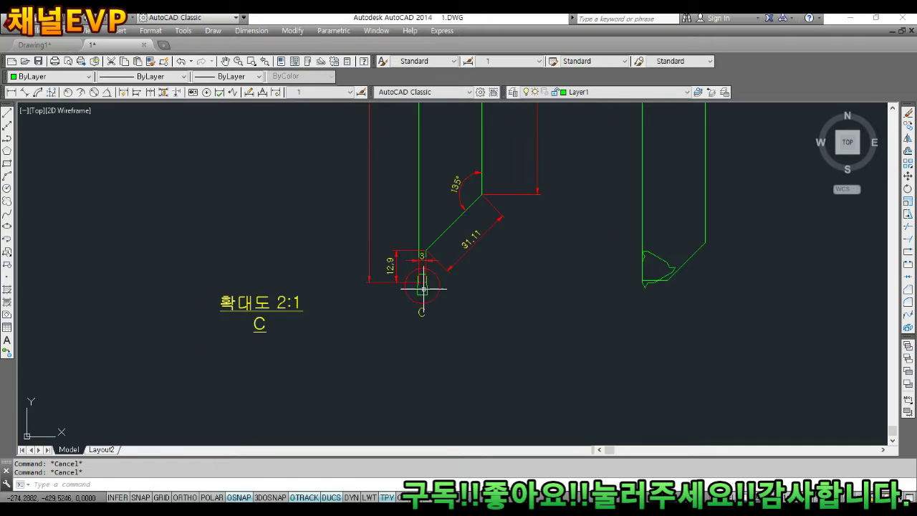
scroll(460, 288, up, 2)
key(Return)
drag(459, 244, 361, 334)
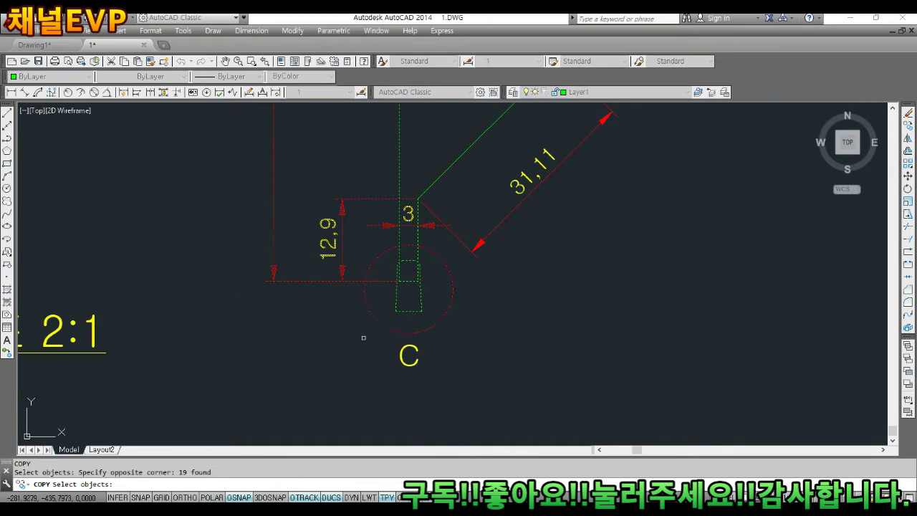
key(Return)
click(409, 270)
scroll(317, 287, down, 2)
click(278, 202)
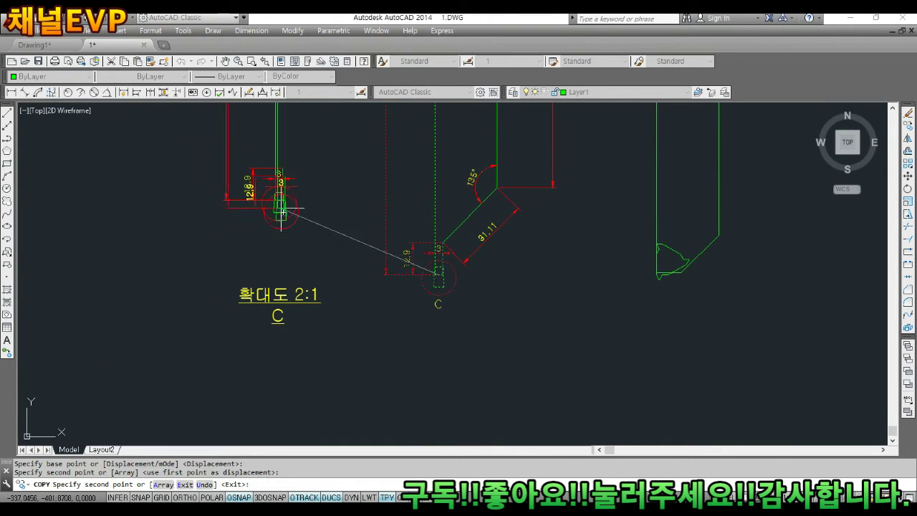
key(Escape)
Trim the copied lines sticking out past the circle
scroll(292, 241, down, 1)
scroll(291, 236, up, 3)
text(tr)
key(Return)
drag(283, 154, 119, 250)
key(Return)
scroll(300, 204, up, 2)
click(274, 198)
key(Return)
scroll(287, 229, down, 2)
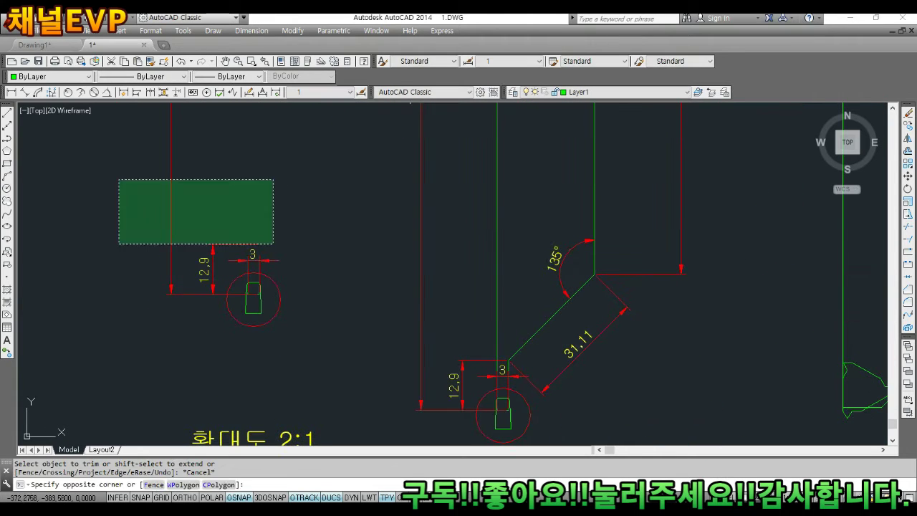
Delete the three dimensions from the copied detail
key(Delete)
scroll(271, 306, up, 2)
middle_drag(271, 306, 289, 273)
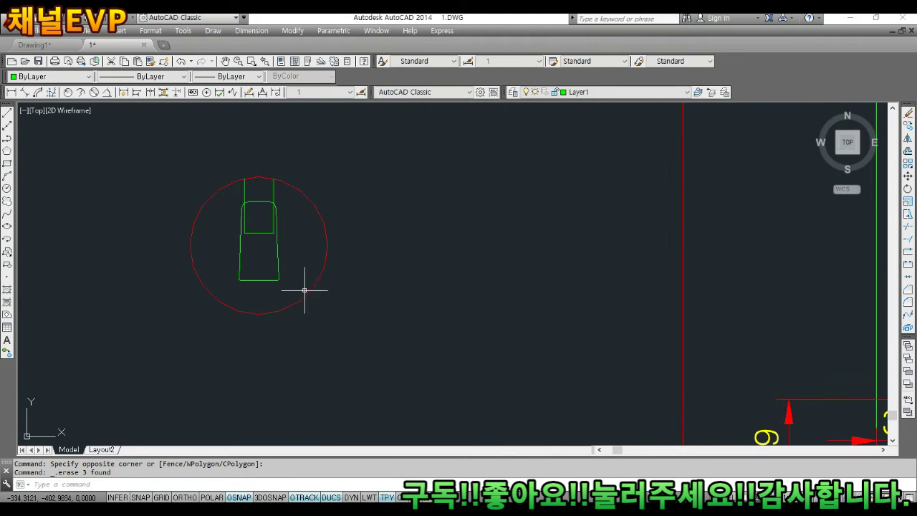
scroll(304, 290, down, 4)
scroll(237, 212, up, 5)
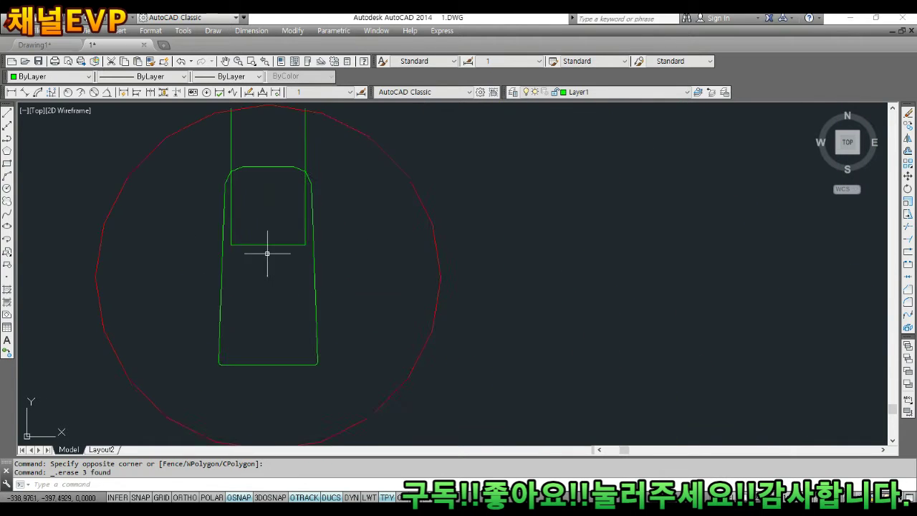
key(Escape)
key(Escape)
scroll(265, 250, down, 4)
middle_drag(301, 282, 316, 146)
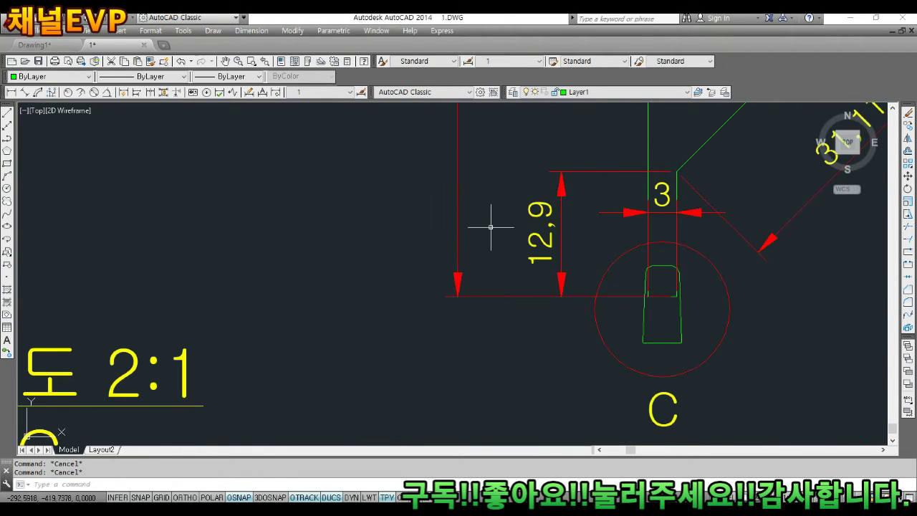
scroll(365, 238, down, 2)
Scale the copied circled detail by a factor of 2
key(Return)
drag(330, 140, 137, 342)
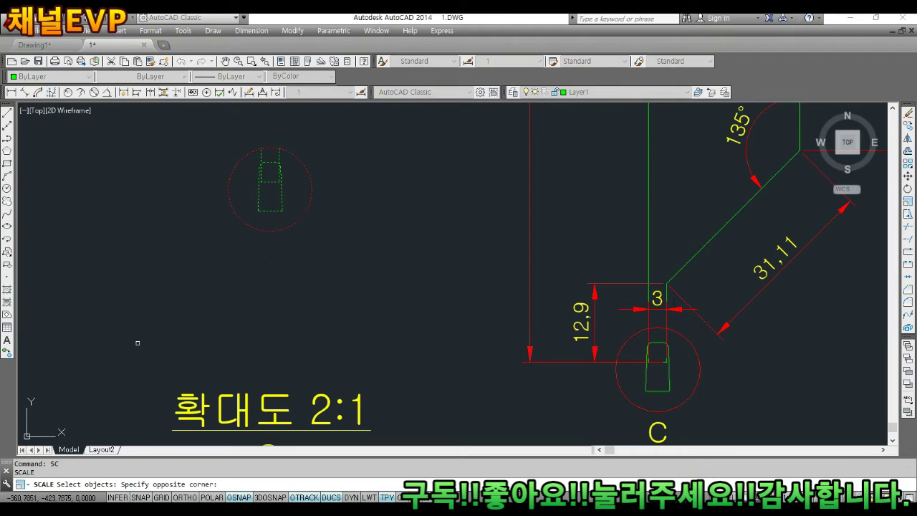
click(270, 189)
text(2)
key(Return)
key(Escape)
scroll(293, 194, down, 2)
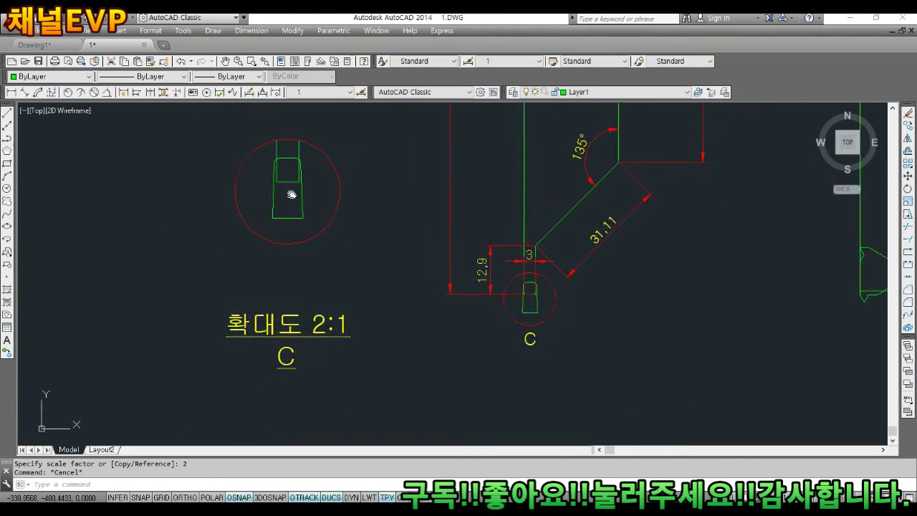
key(Escape)
Make 0.5 the current dimension style for the enlarged detail
text(m)
key(Return)
drag(352, 127, 225, 247)
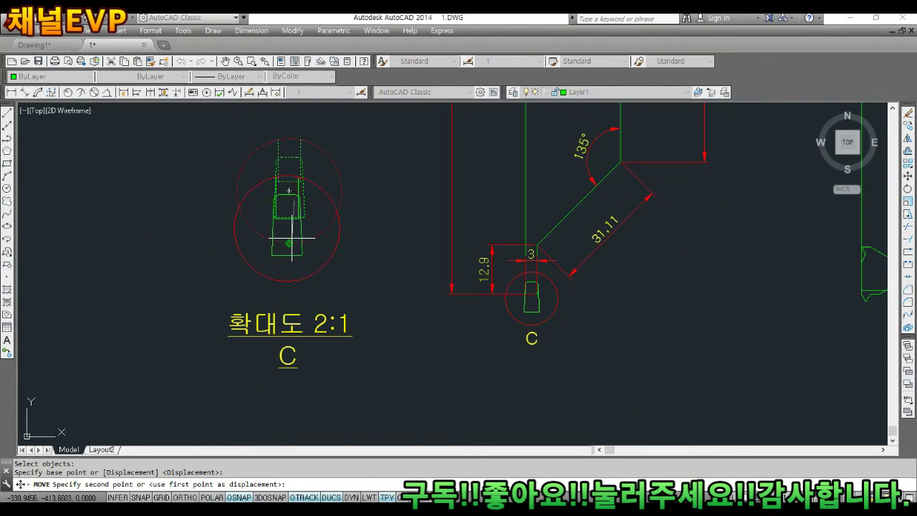
key(Escape)
key(Escape)
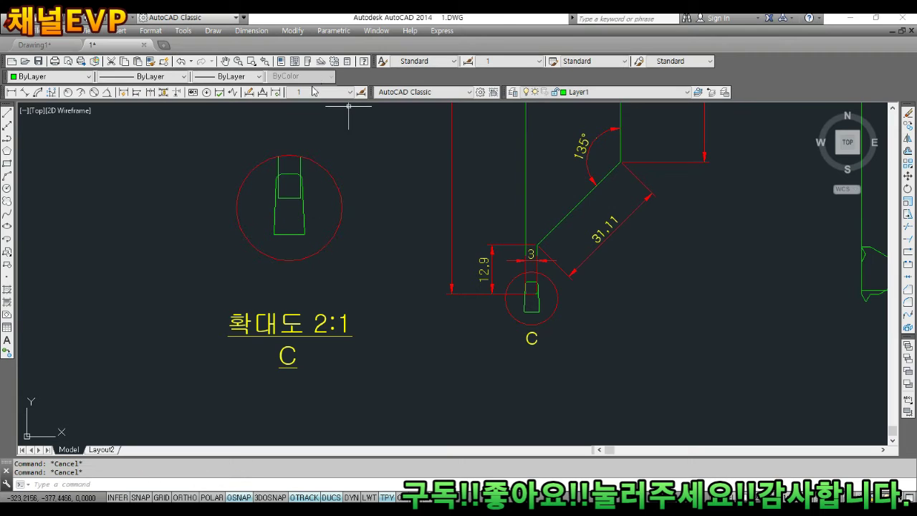
click(313, 91)
click(308, 107)
scroll(276, 200, up, 1)
scroll(143, 157, up, 1)
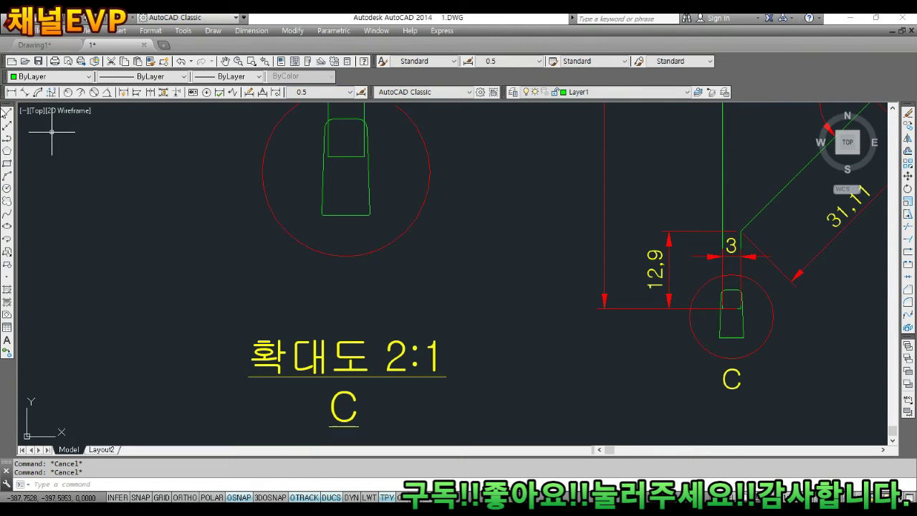
click(11, 92)
scroll(355, 215, up, 3)
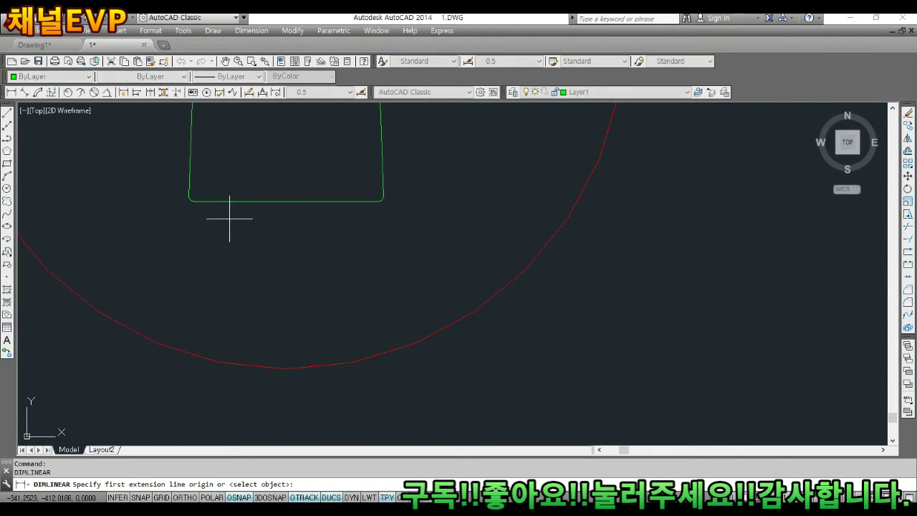
Add the 3,8 width dimension below the enlarged tip
click(192, 198)
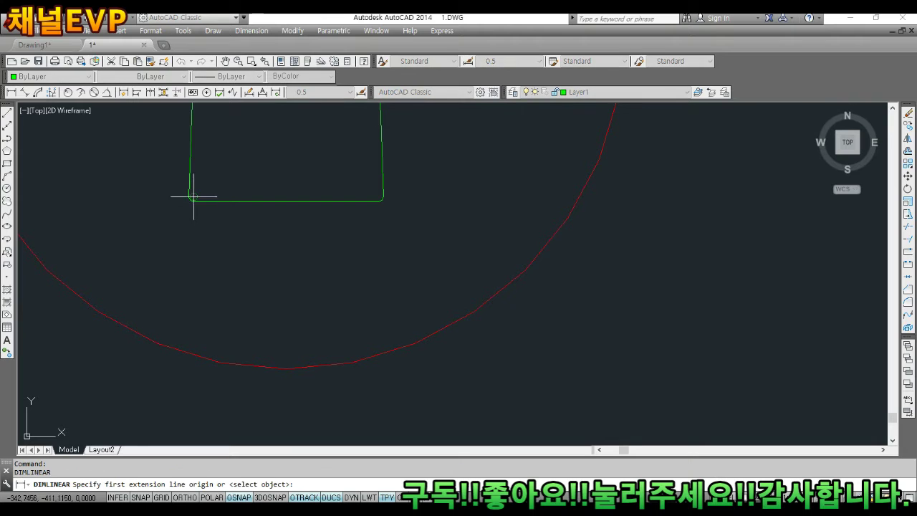
click(382, 194)
click(307, 334)
key(Escape)
middle_drag(357, 175, 324, 236)
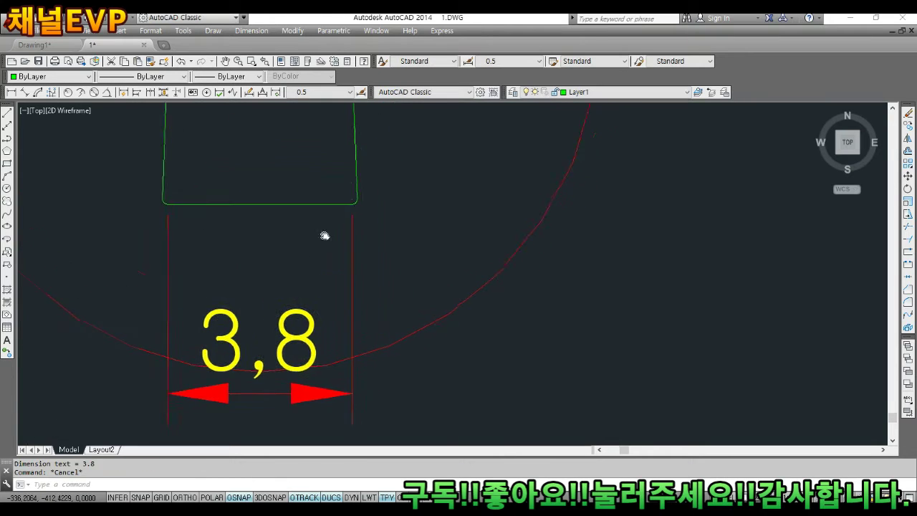
key(Escape)
Dimension the bottom-right corner radius and edit it to read 2-R0,1
click(68, 91)
scroll(322, 215, up, 5)
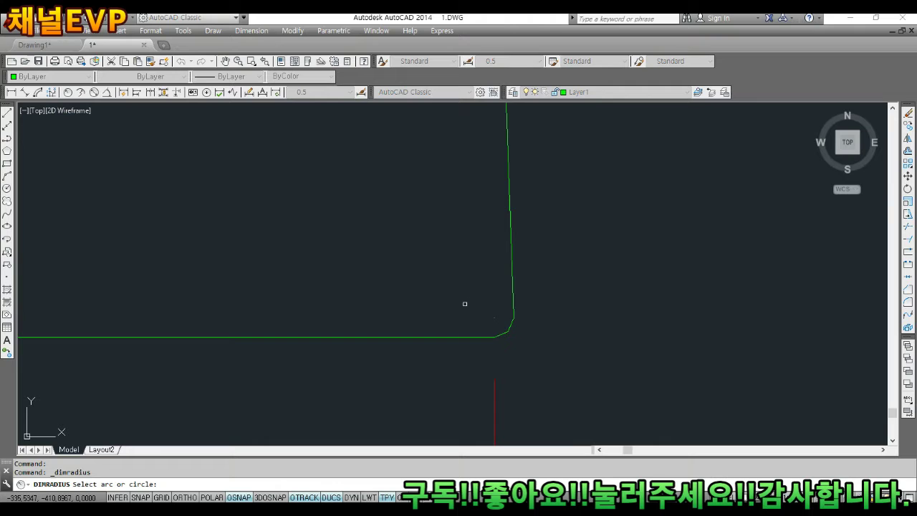
click(509, 328)
scroll(728, 314, down, 3)
click(729, 314)
key(Escape)
double_click(678, 296)
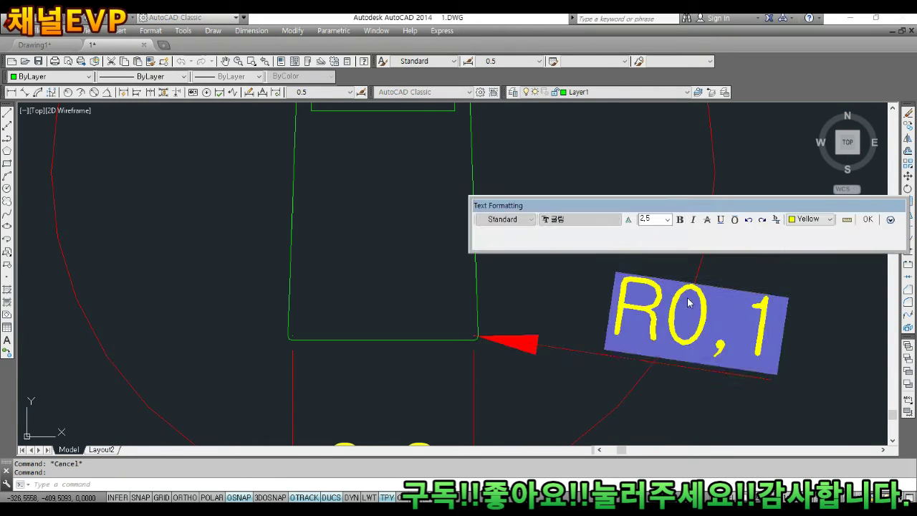
text(2-)
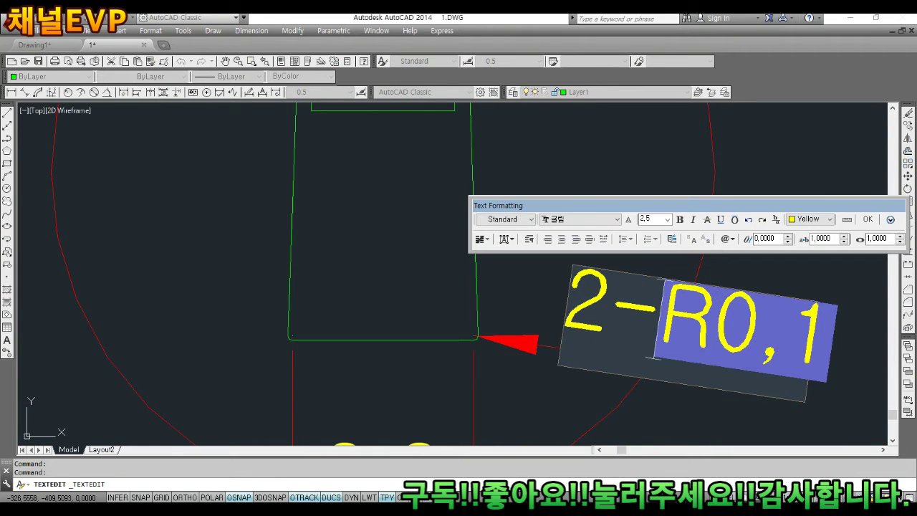
key(Escape)
scroll(598, 228, down, 4)
scroll(525, 326, up, 5)
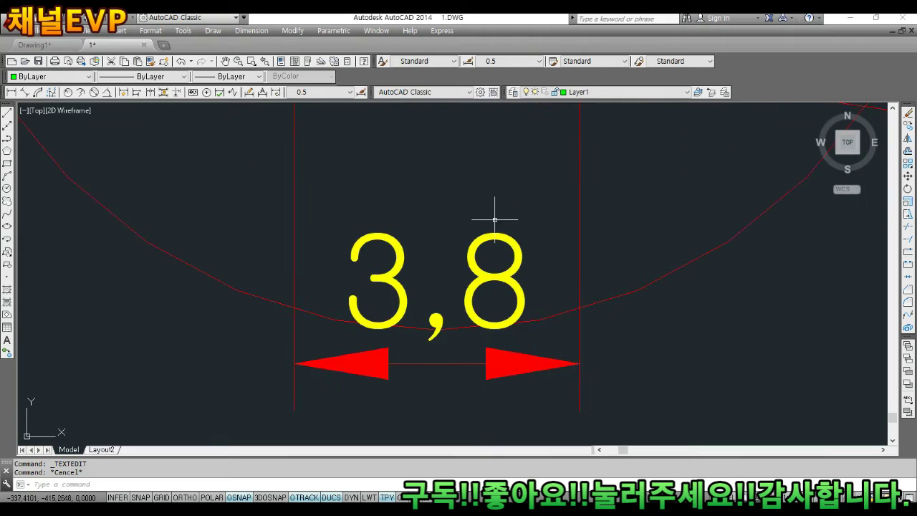
Add the 8 height dimension on the left of the tip
middle_drag(485, 212, 507, 375)
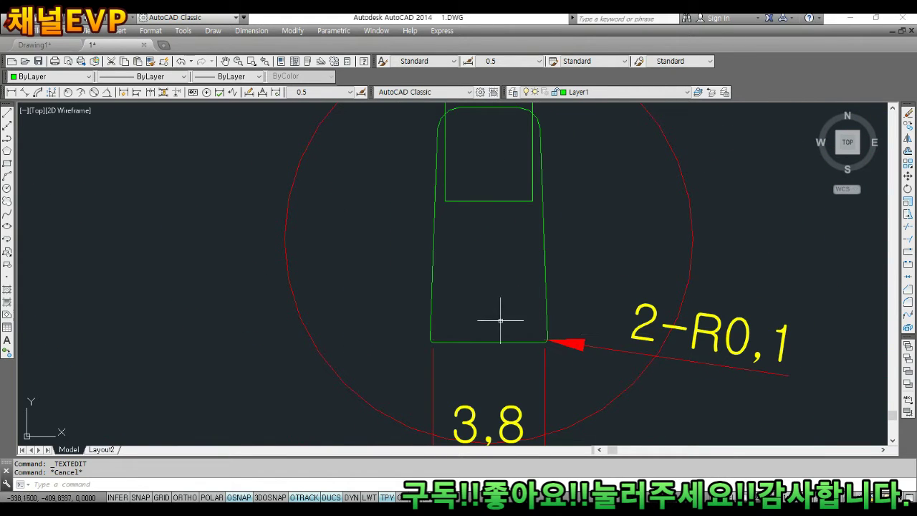
middle_drag(500, 320, 504, 329)
click(11, 92)
click(463, 139)
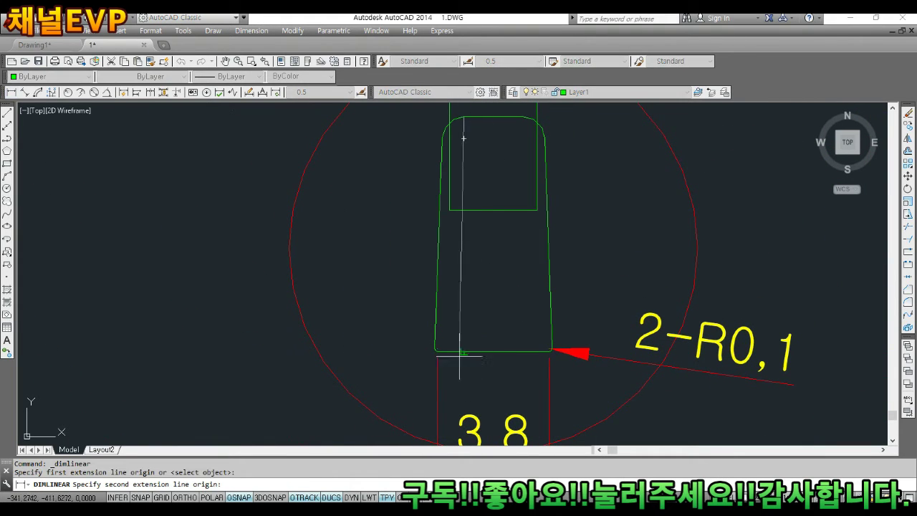
click(436, 351)
click(219, 250)
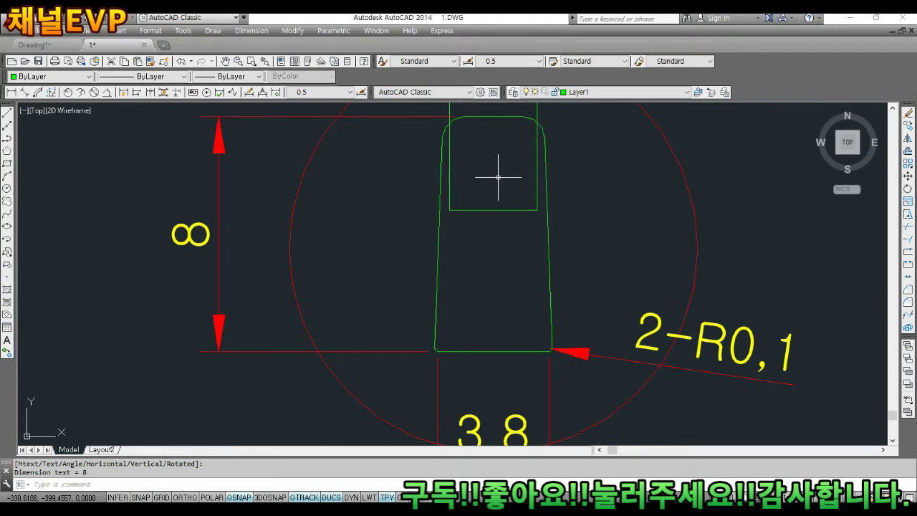
scroll(479, 172, up, 4)
key(Escape)
key(Escape)
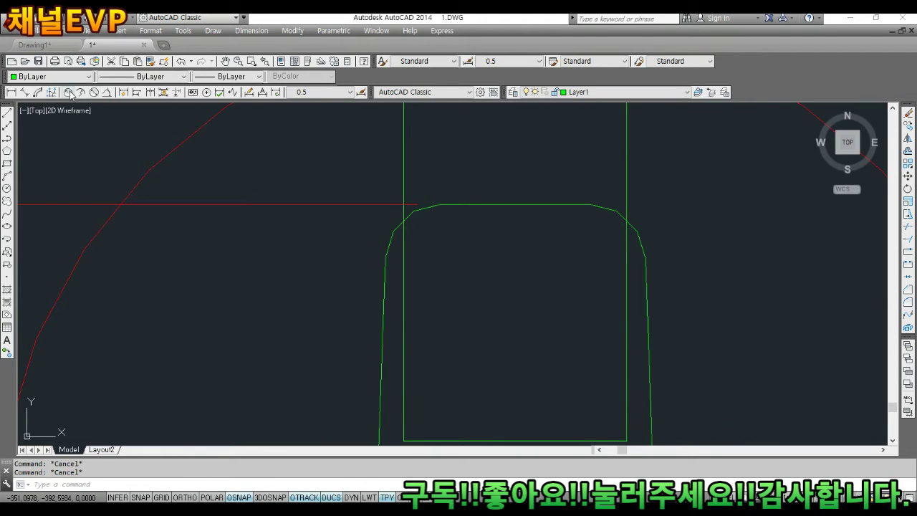
Dimension the top-left fillet and edit its text to 2-R0,75
click(68, 92)
click(389, 225)
scroll(344, 194, down, 4)
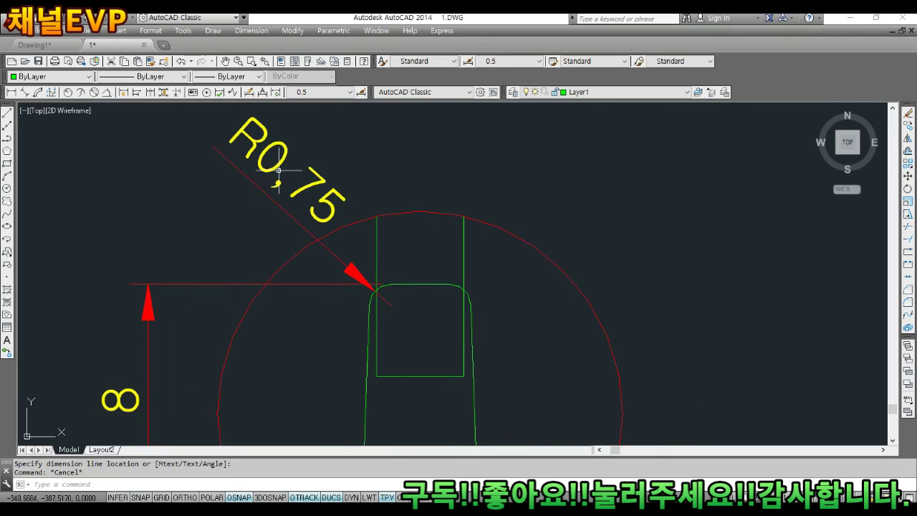
click(278, 170)
double_click(270, 127)
text(2)
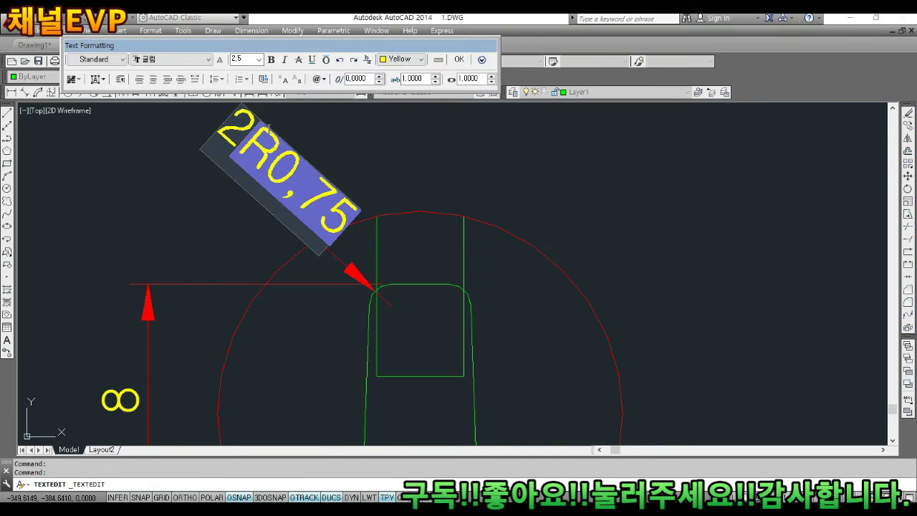
text(~)
click(331, 174)
scroll(526, 194, up, 2)
scroll(491, 205, down, 3)
scroll(421, 174, up, 3)
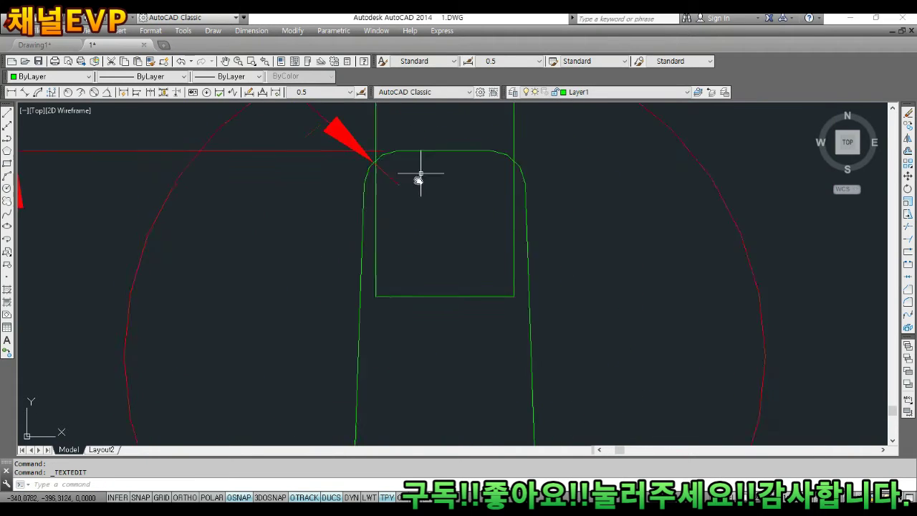
Add the 2 slot-width dimension above the slot
middle_drag(421, 174, 372, 248)
click(10, 92)
click(351, 261)
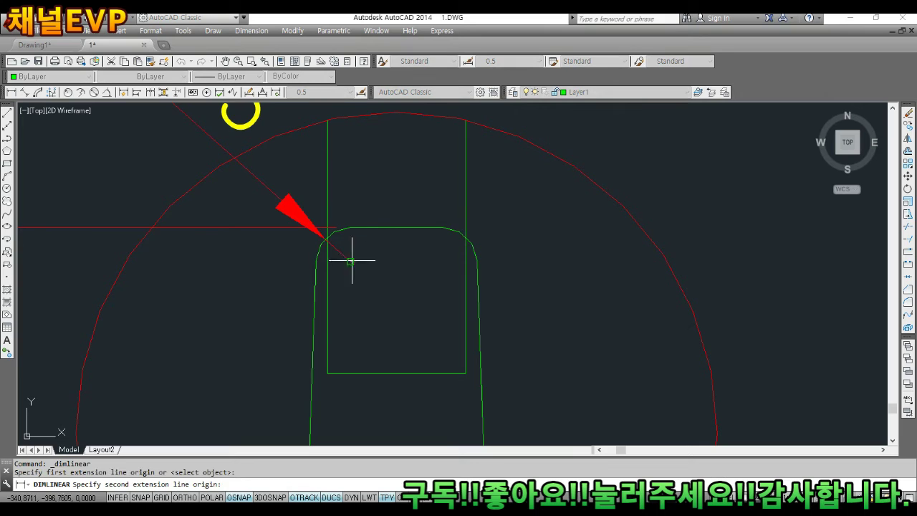
click(473, 244)
middle_drag(444, 262, 436, 185)
click(436, 153)
scroll(564, 231, down, 3)
key(Escape)
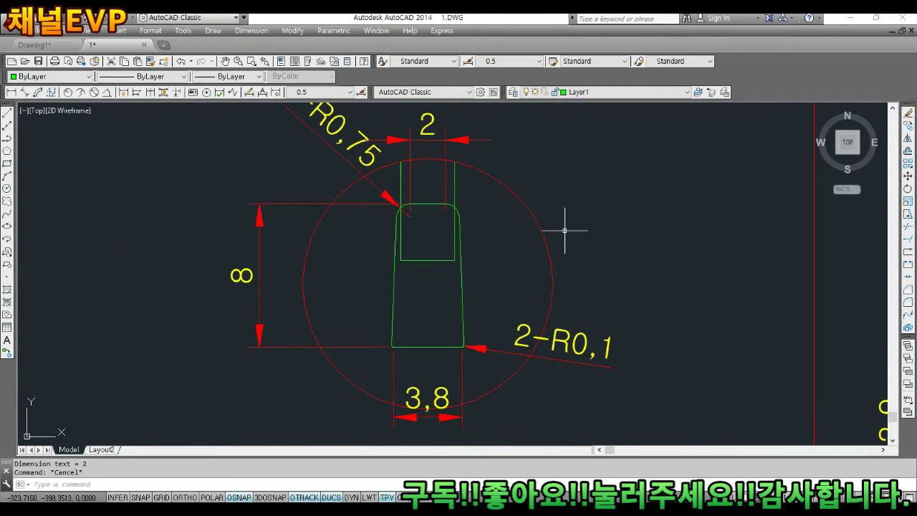
scroll(565, 230, up, 1)
scroll(396, 263, up, 1)
key(Escape)
Add the 3,18 slot-depth dimension to the right of the slot
click(11, 92)
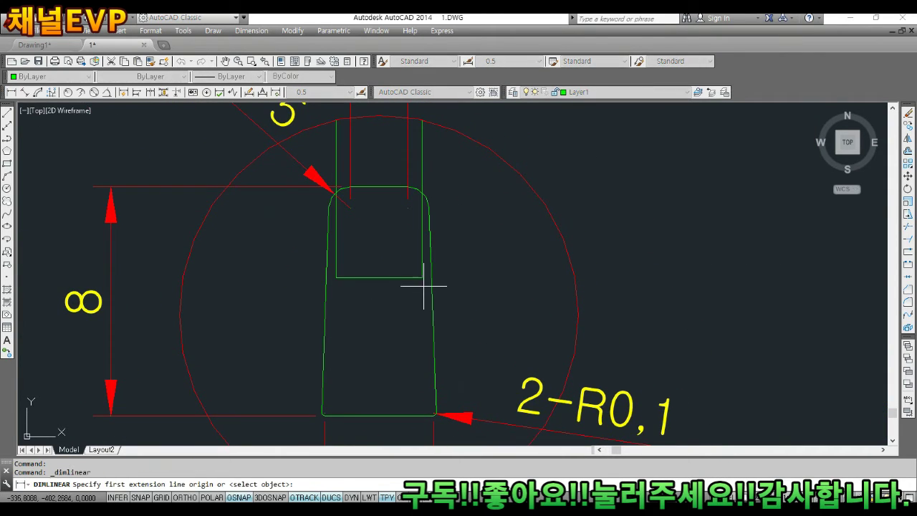
click(422, 277)
scroll(430, 205, up, 2)
click(388, 183)
scroll(574, 221, down, 4)
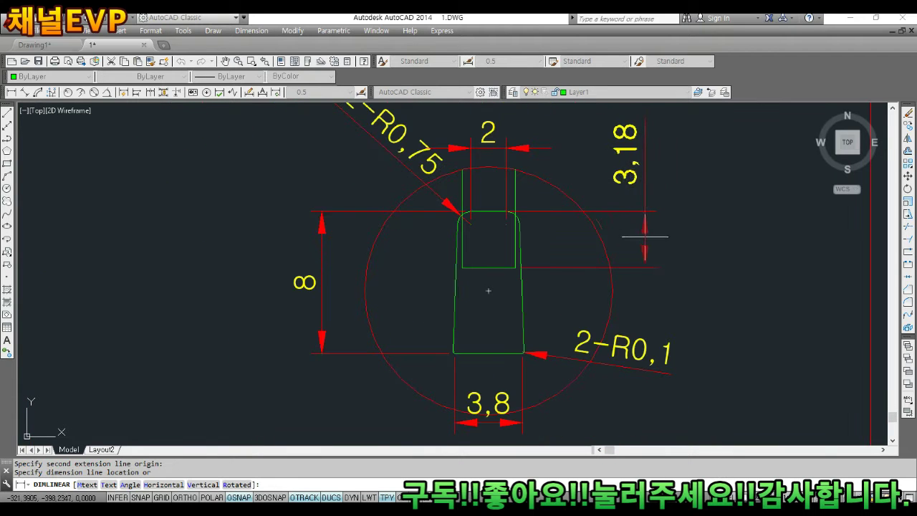
click(631, 239)
key(Escape)
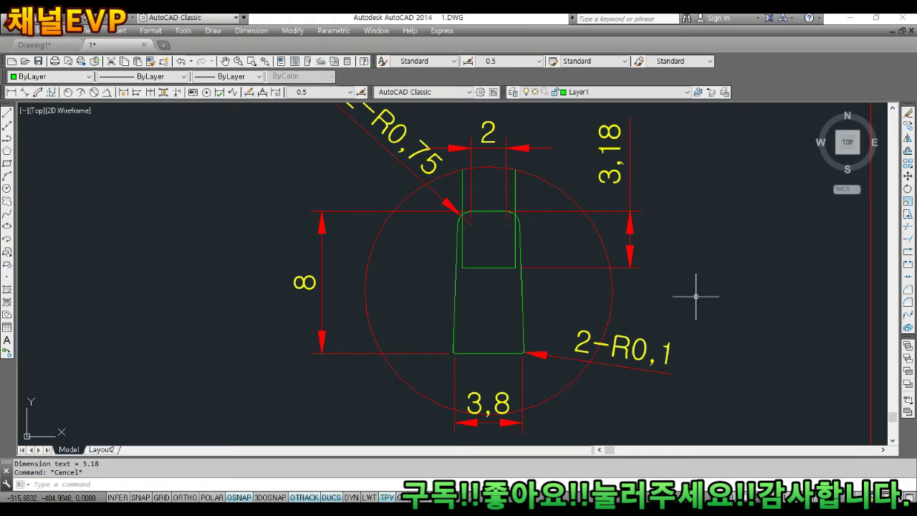
Add a vertical linear dimension from the slot's top to its bottom, placed left of the slot
scroll(619, 340, up, 3)
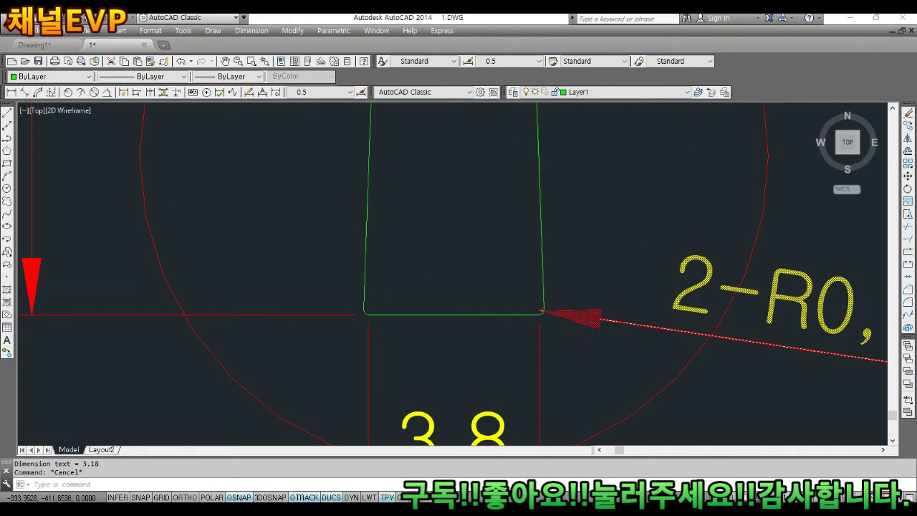
scroll(592, 315, up, 3)
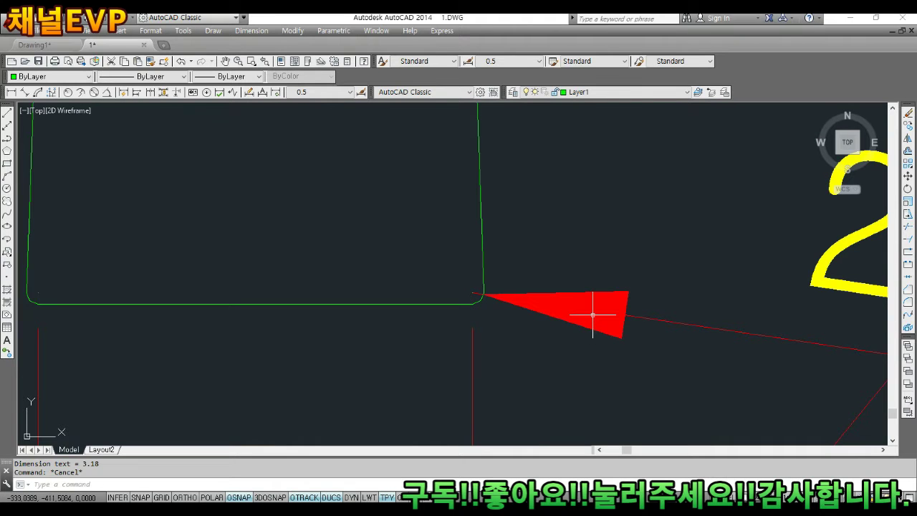
scroll(593, 315, down, 3)
scroll(573, 319, down, 2)
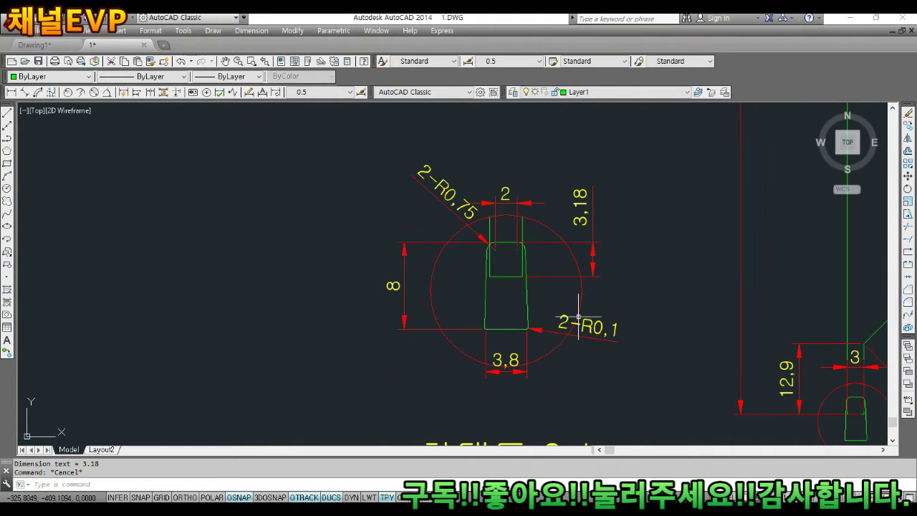
scroll(542, 233, up, 3)
middle_drag(537, 296, 556, 242)
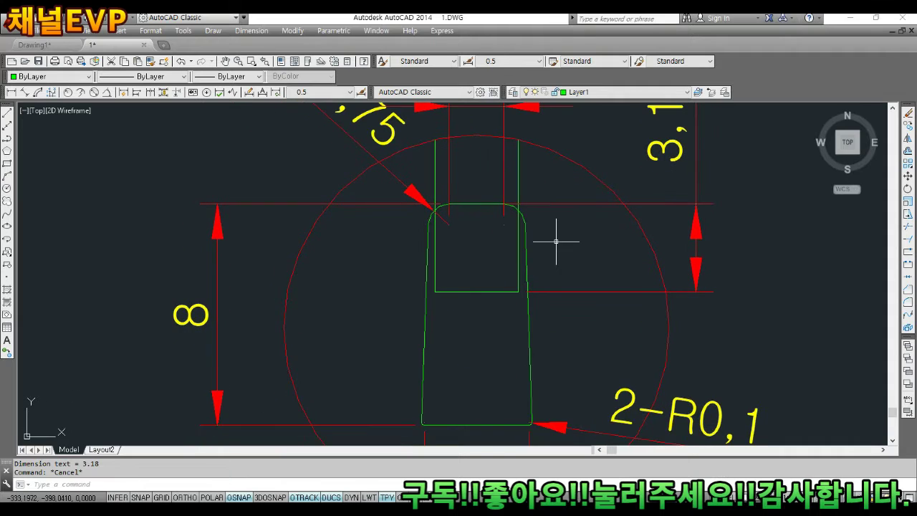
scroll(556, 242, down, 2)
scroll(496, 261, up, 2)
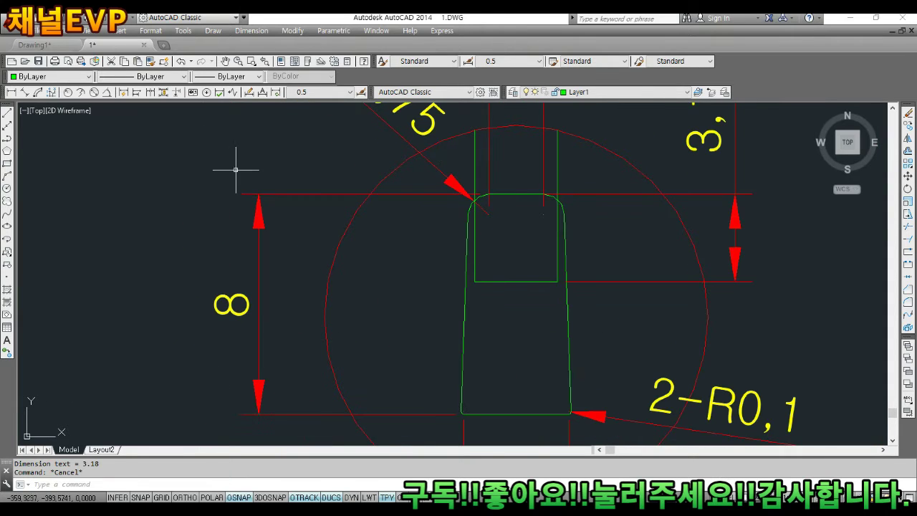
click(11, 91)
scroll(515, 192, up, 2)
click(473, 215)
scroll(473, 215, down, 2)
scroll(520, 311, up, 2)
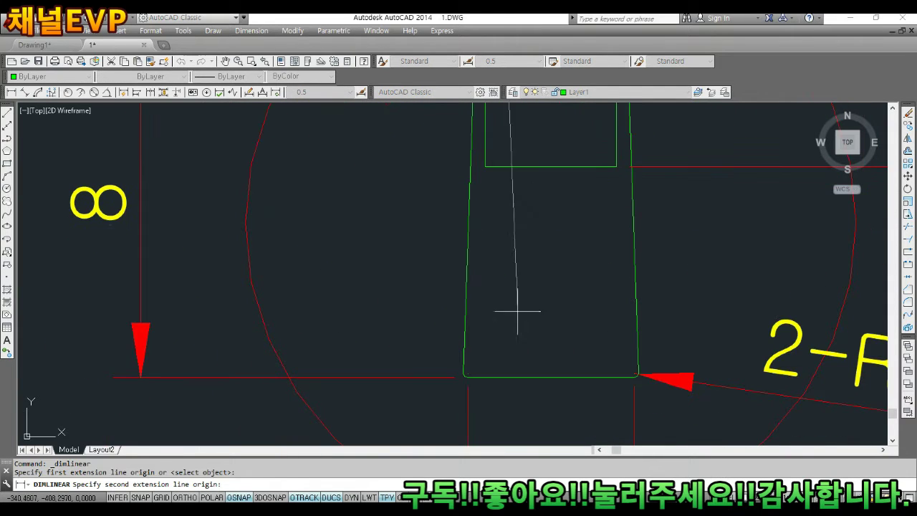
click(467, 372)
scroll(467, 373, down, 2)
click(362, 260)
Adjust the new dimension's grip so it reads 7,25 beside the 8 height
scroll(410, 276, down, 2)
scroll(446, 278, up, 2)
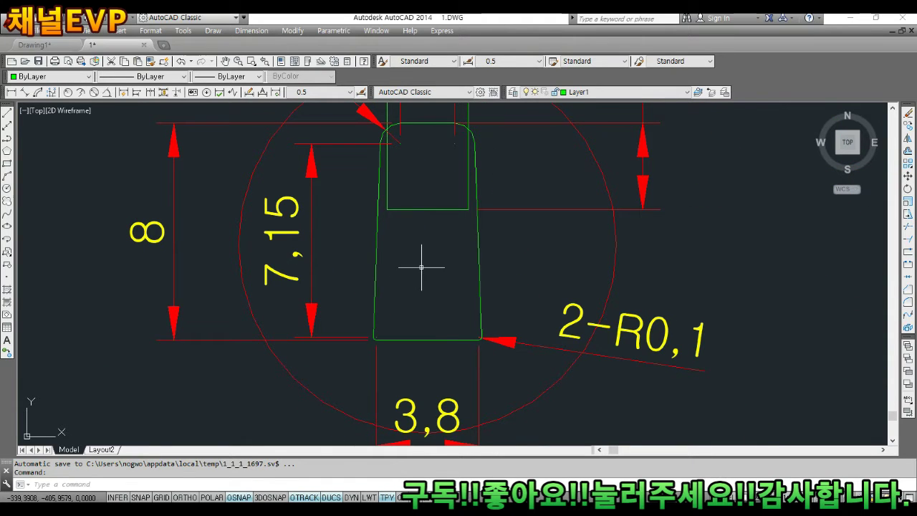
scroll(417, 281, up, 2)
scroll(413, 290, down, 2)
scroll(346, 338, up, 2)
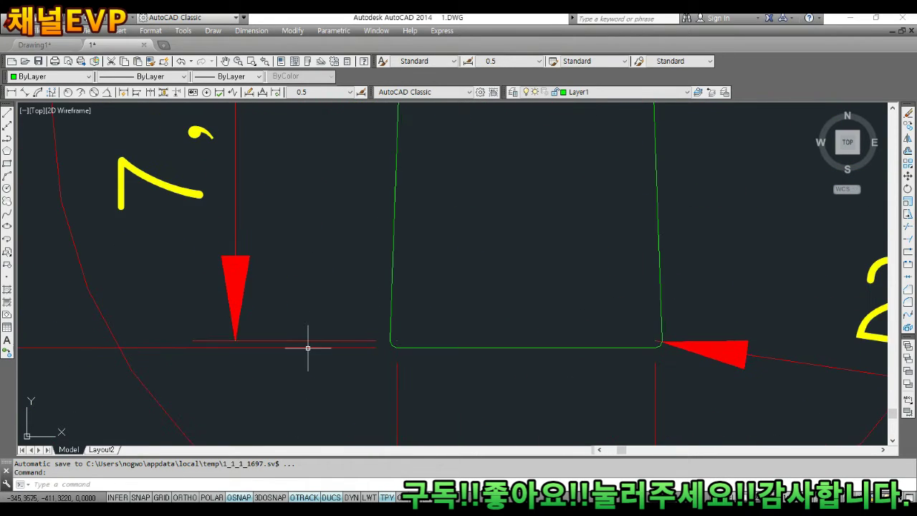
click(315, 341)
click(396, 341)
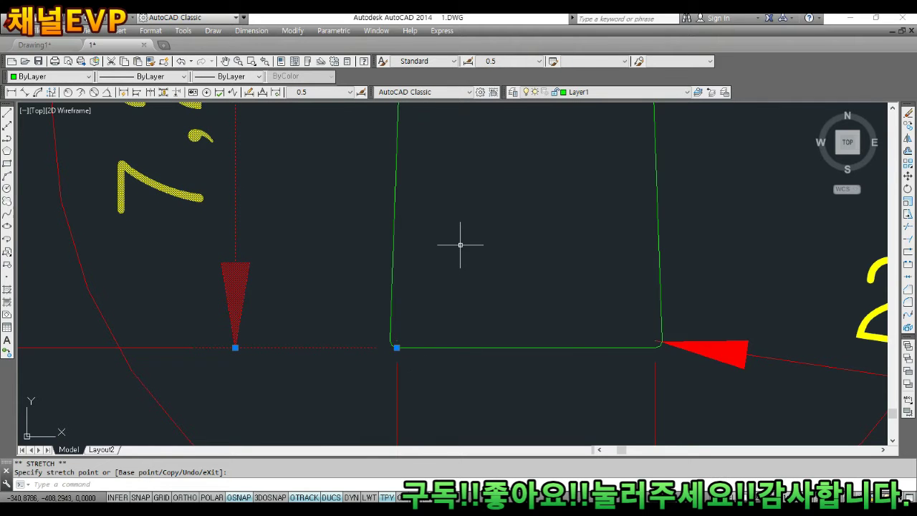
key(Escape)
key(Escape)
scroll(460, 244, down, 3)
scroll(401, 279, down, 2)
scroll(484, 294, up, 1)
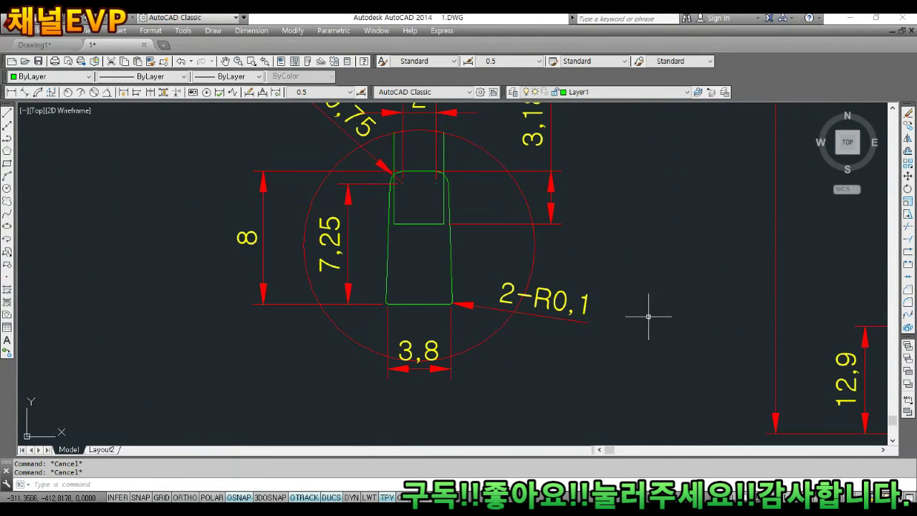
scroll(602, 301, down, 3)
scroll(544, 287, up, 1)
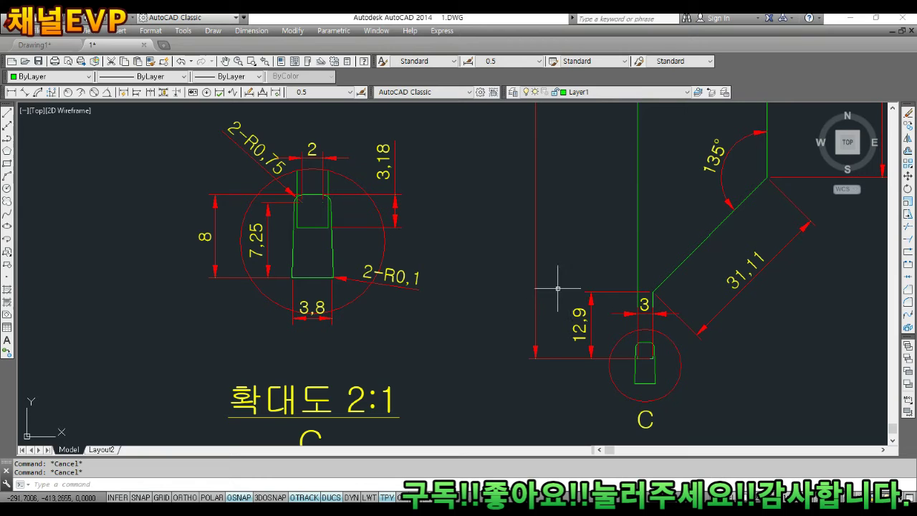
Select the spec text block under detail A and copy it from a base point
scroll(709, 306, down, 1)
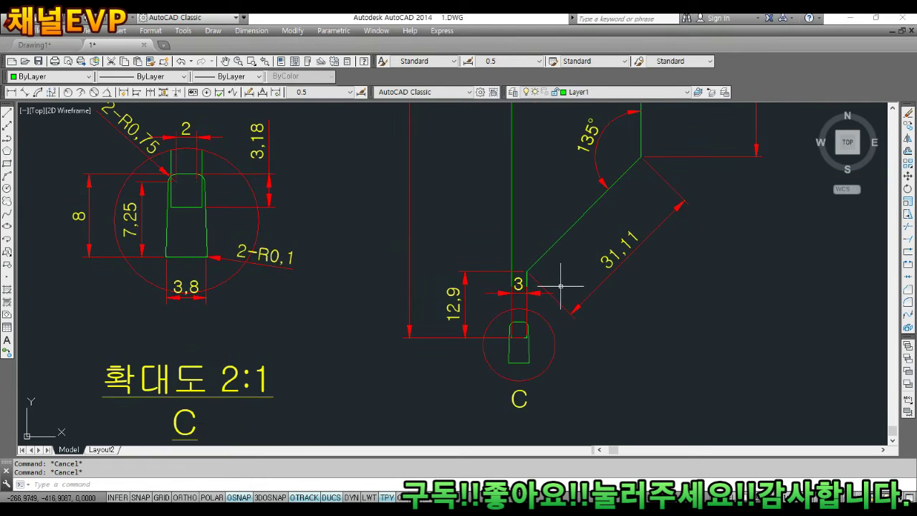
scroll(536, 245, down, 3)
scroll(505, 287, down, 3)
scroll(442, 272, down, 2)
scroll(416, 180, up, 4)
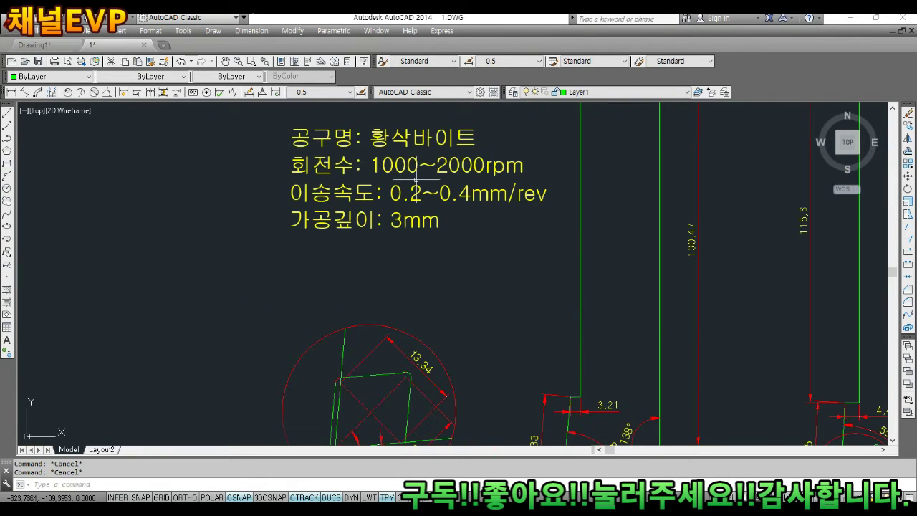
text(c)
key(Return)
drag(283, 121, 555, 237)
key(Return)
click(290, 230)
Place the spec note copy beside the third tool and open it for editing
scroll(402, 229, down, 3)
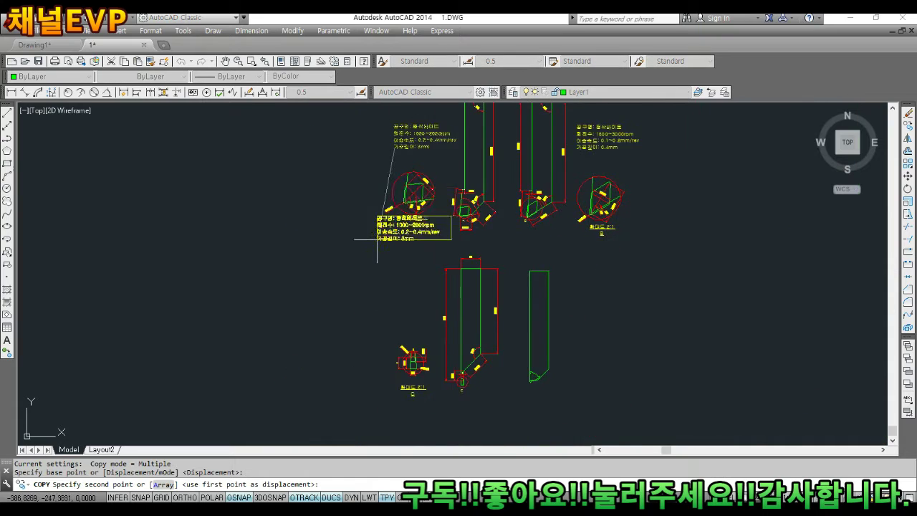
scroll(419, 172, up, 2)
click(379, 303)
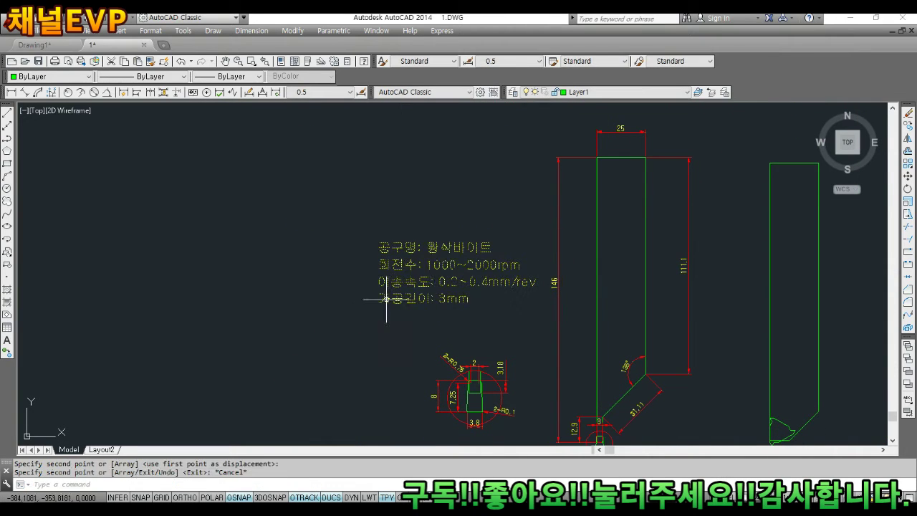
key(Escape)
double_click(434, 248)
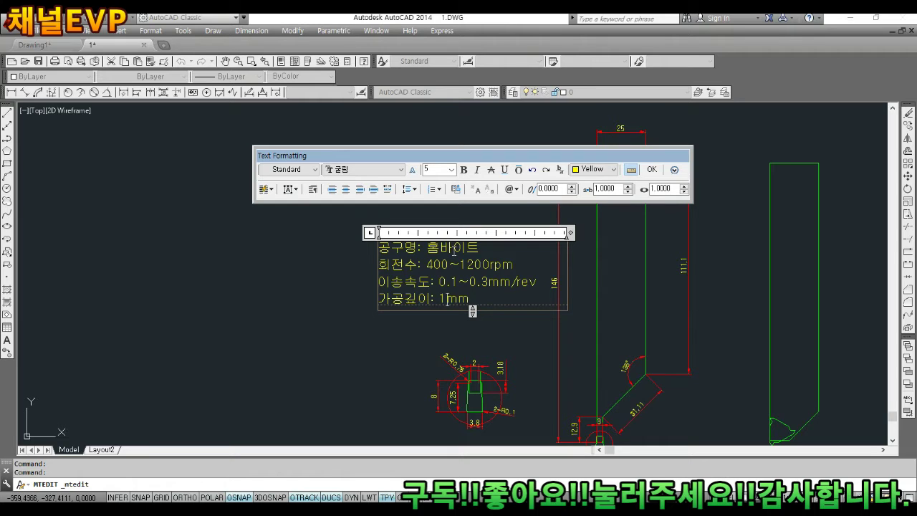
Confirm the edited spec note values and bring the tool drawings into view
click(371, 334)
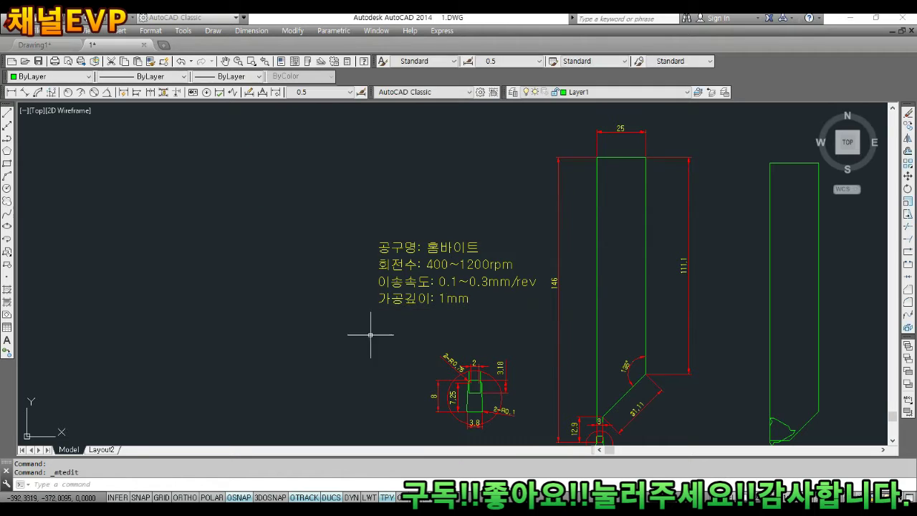
scroll(585, 246, down, 2)
scroll(545, 306, down, 1)
middle_drag(544, 306, 524, 375)
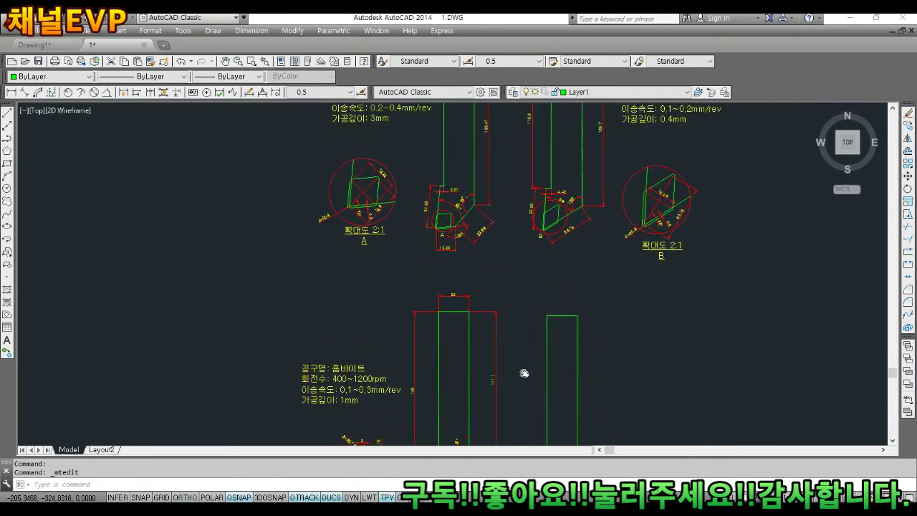
scroll(598, 349, up, 1)
middle_drag(619, 341, 585, 222)
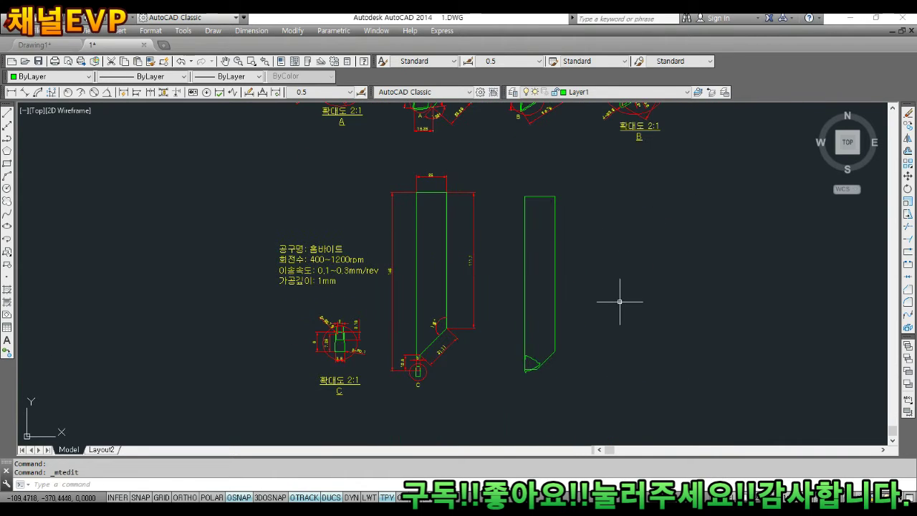
scroll(547, 276, down, 1)
scroll(480, 303, down, 1)
middle_drag(481, 303, 475, 250)
scroll(450, 292, up, 2)
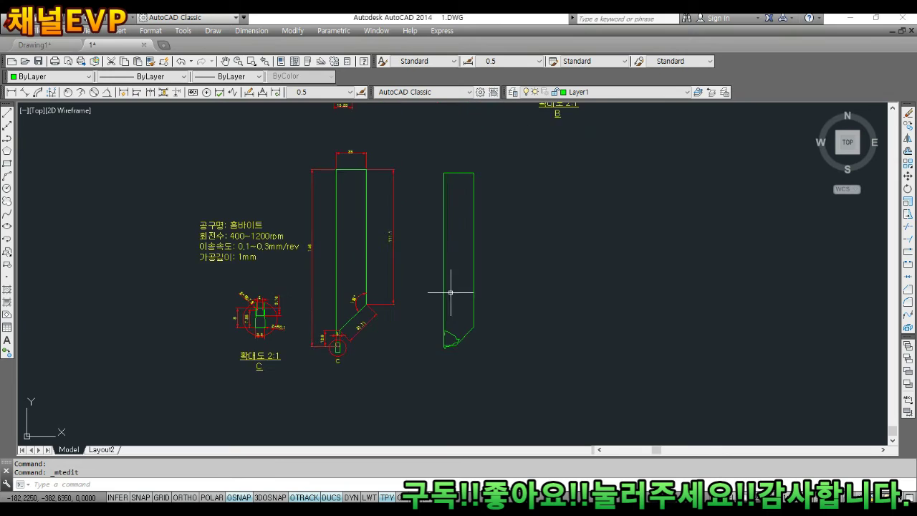
scroll(477, 283, up, 2)
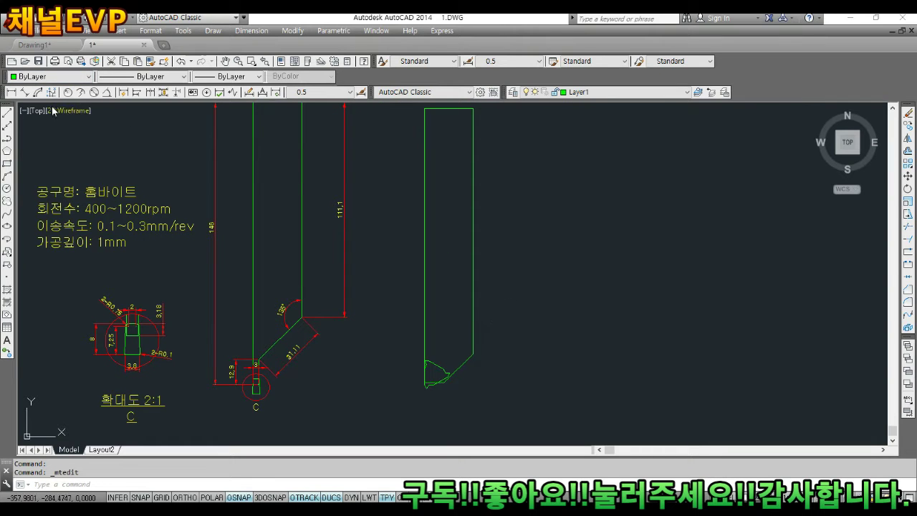
Add a 12.5 width dimension above the side view's rectangle
click(11, 91)
middle_drag(303, 144, 286, 181)
click(454, 146)
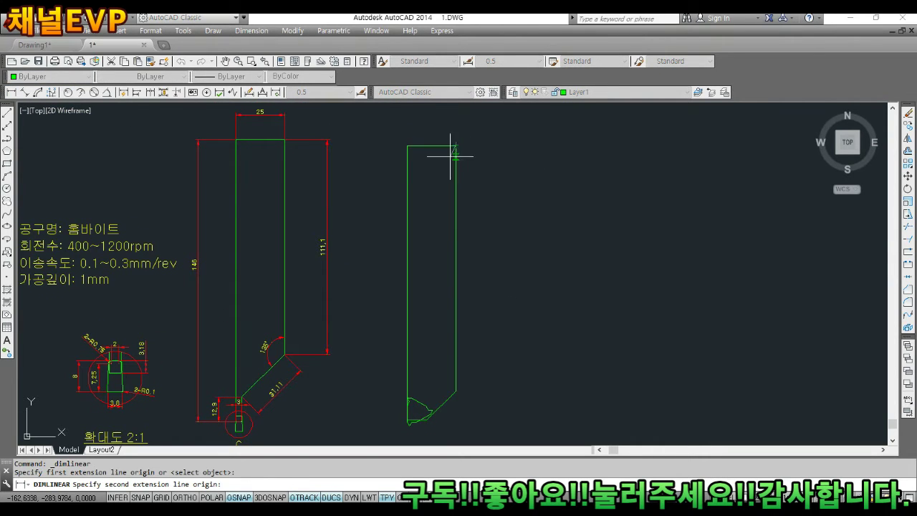
scroll(420, 139, up, 2)
scroll(461, 230, up, 2)
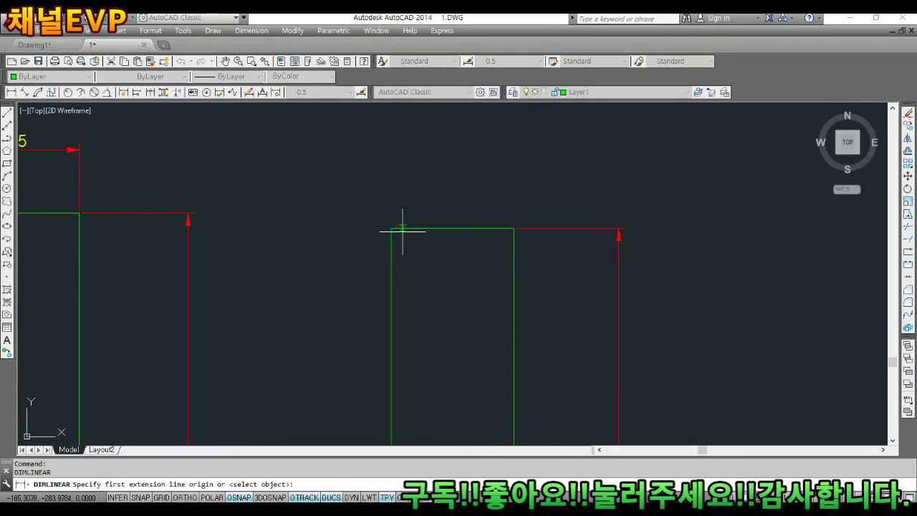
click(514, 227)
click(502, 152)
middle_drag(84, 167, 210, 194)
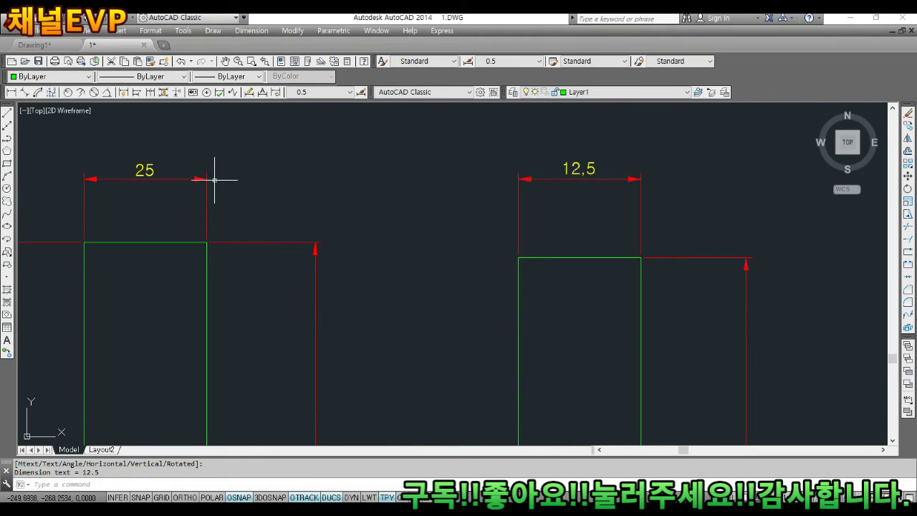
scroll(303, 233, down, 4)
Switch the right tool's width and height dimensions to style 1 and make style 1 current
click(511, 186)
click(423, 279)
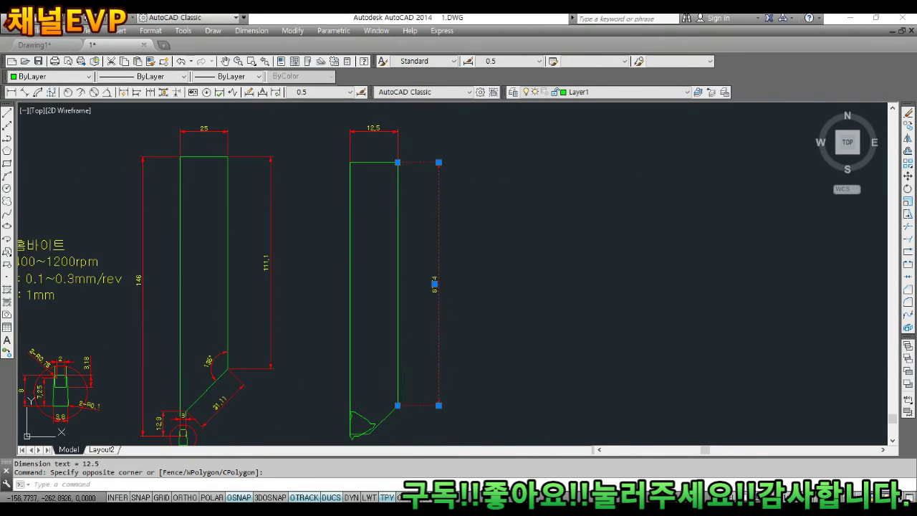
click(358, 147)
click(308, 112)
click(319, 92)
click(299, 114)
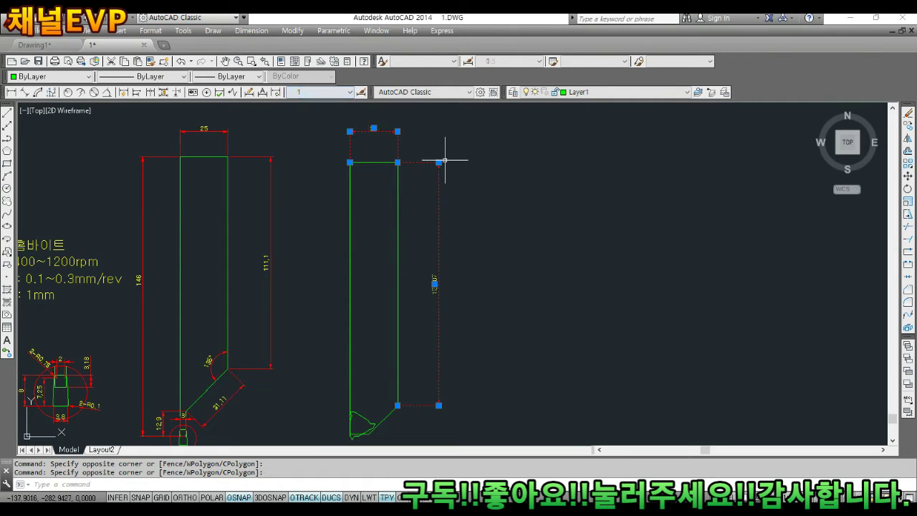
key(Escape)
click(297, 93)
click(299, 114)
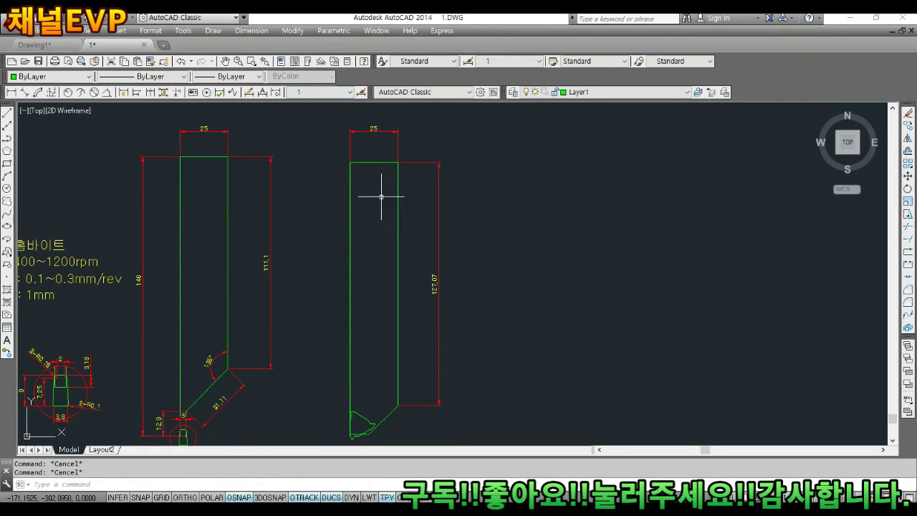
middle_drag(378, 190, 412, 134)
Add the 142.07 overall height dimension left of the right tool
click(12, 94)
key(Escape)
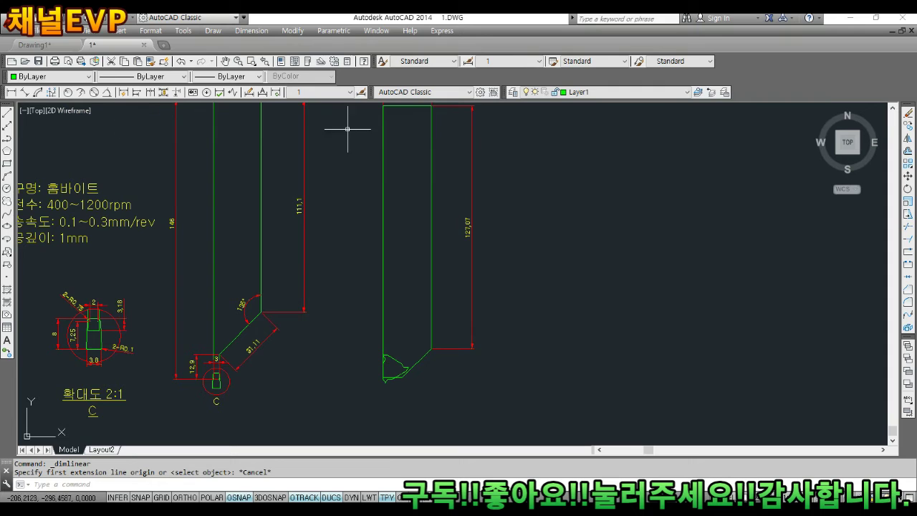
key(Return)
scroll(379, 165, up, 4)
click(390, 136)
scroll(391, 136, down, 3)
middle_drag(387, 301, 397, 136)
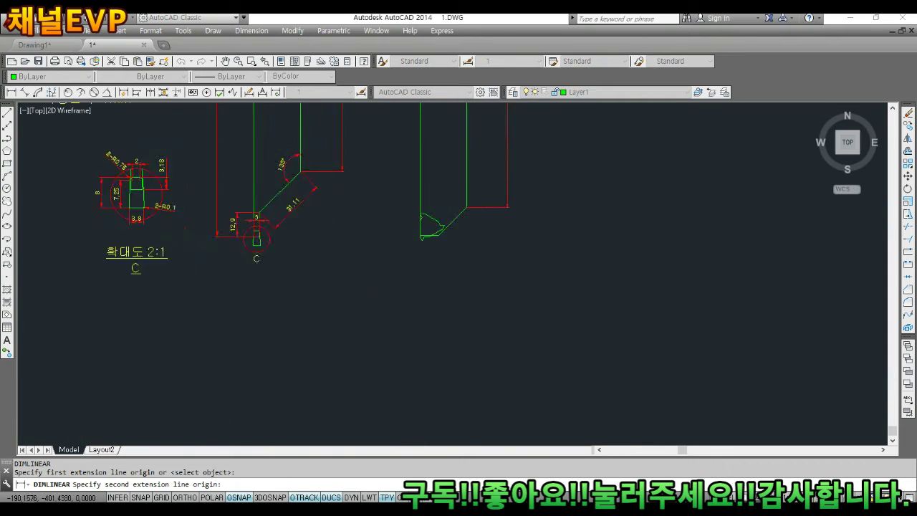
scroll(365, 308, up, 4)
click(363, 312)
click(301, 246)
scroll(301, 246, up, 2)
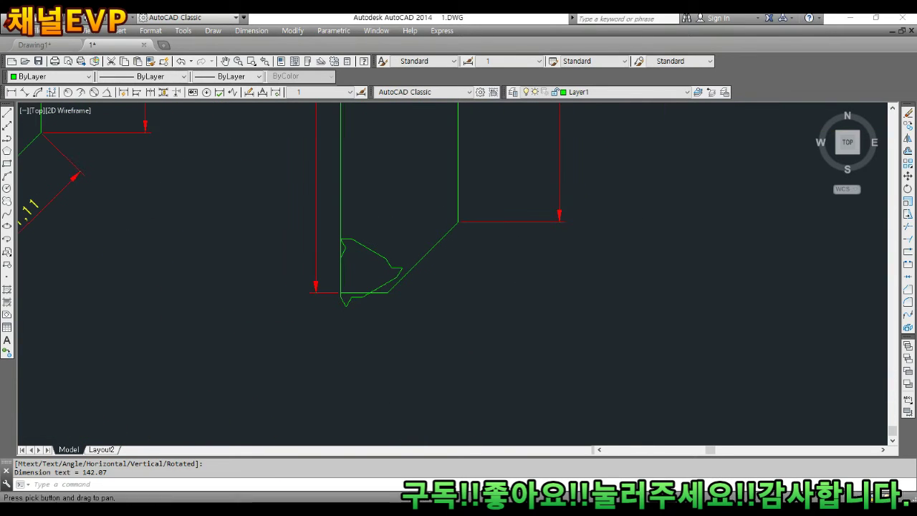
Add the 21.21 aligned dimension along the bevel edge
click(25, 93)
scroll(424, 297, down, 2)
click(462, 365)
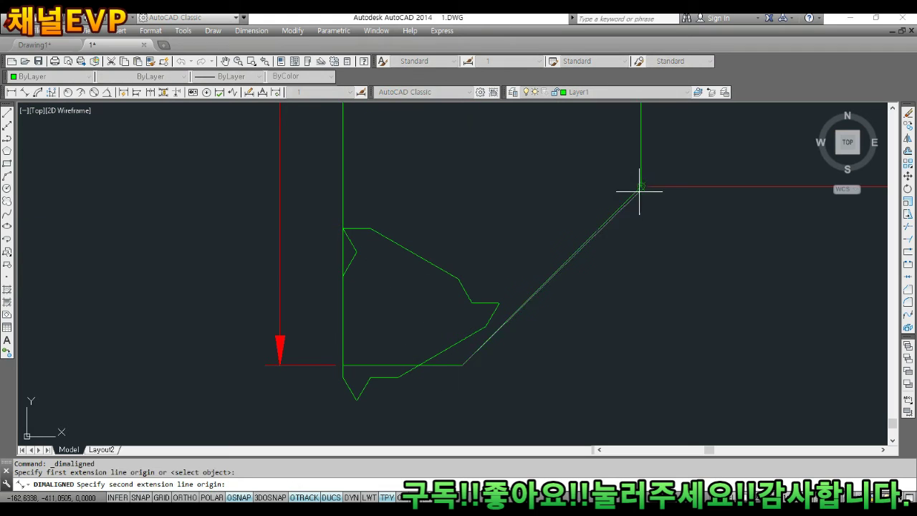
click(640, 188)
click(751, 370)
key(Escape)
key(Escape)
Add the 135° angular dimension between the bevel and the vertical side
click(106, 91)
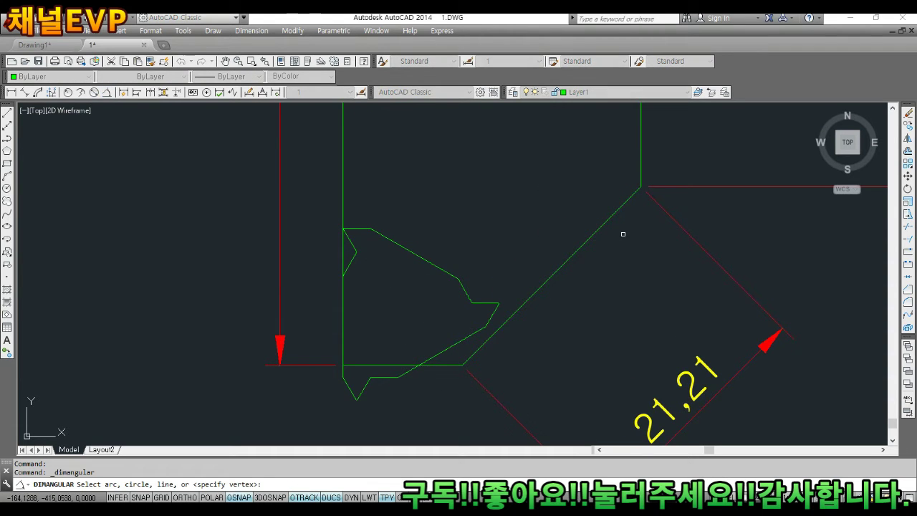
click(605, 223)
click(639, 144)
click(584, 140)
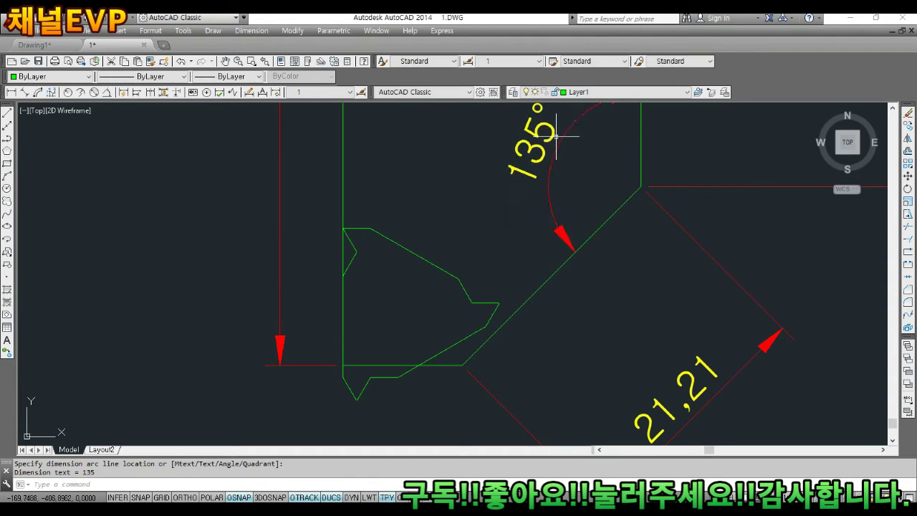
scroll(569, 189, down, 2)
key(Escape)
Add the 10 tip width dimension below the tip
click(11, 92)
scroll(333, 260, up, 4)
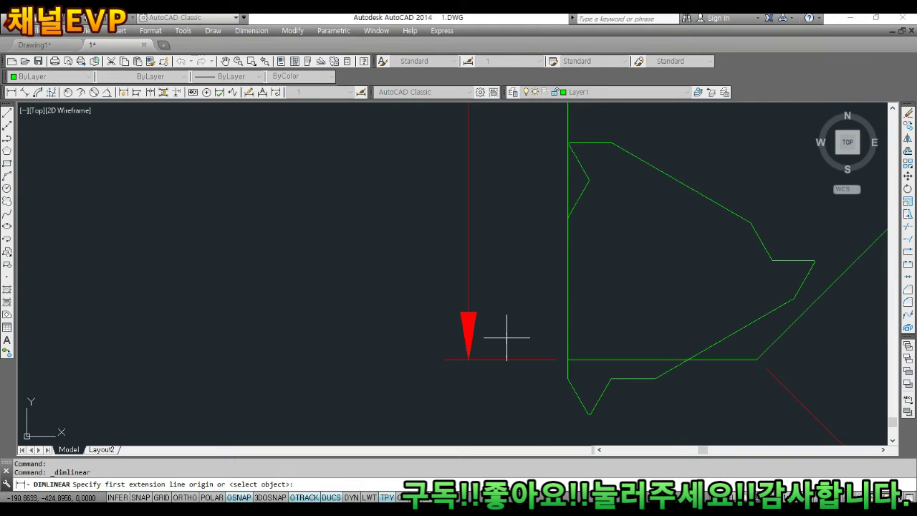
click(569, 359)
click(760, 359)
scroll(762, 356, down, 4)
click(692, 328)
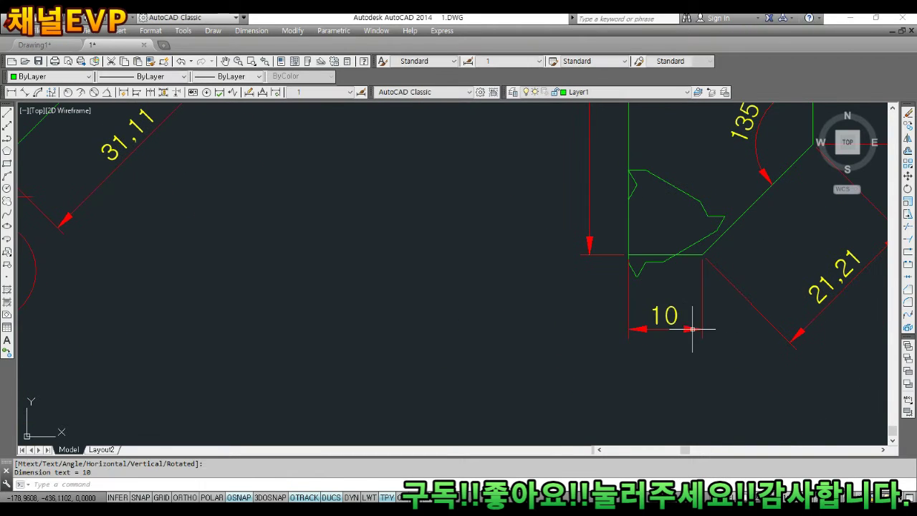
Select the 142.07 dimension to adjust it, then cancel the adjustment
scroll(692, 329, down, 2)
scroll(579, 318, down, 2)
scroll(477, 260, up, 3)
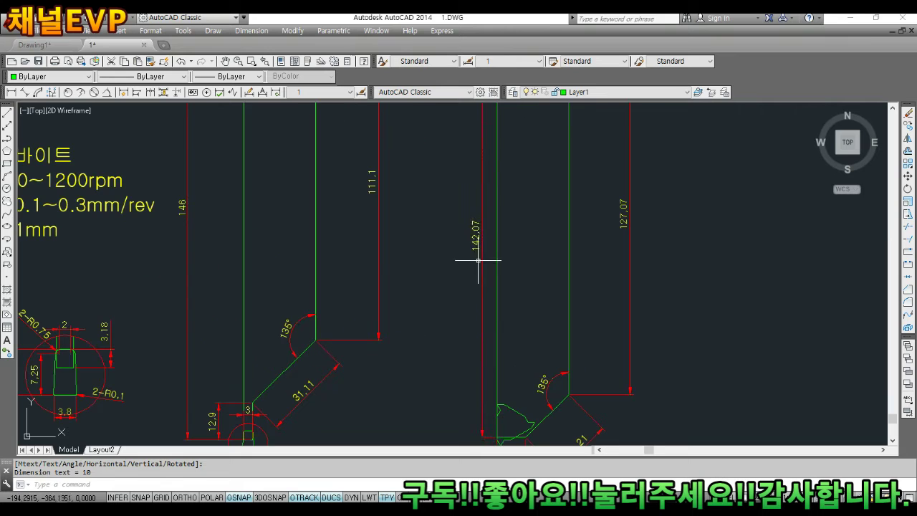
click(477, 233)
click(476, 233)
key(Escape)
scroll(448, 231, down, 2)
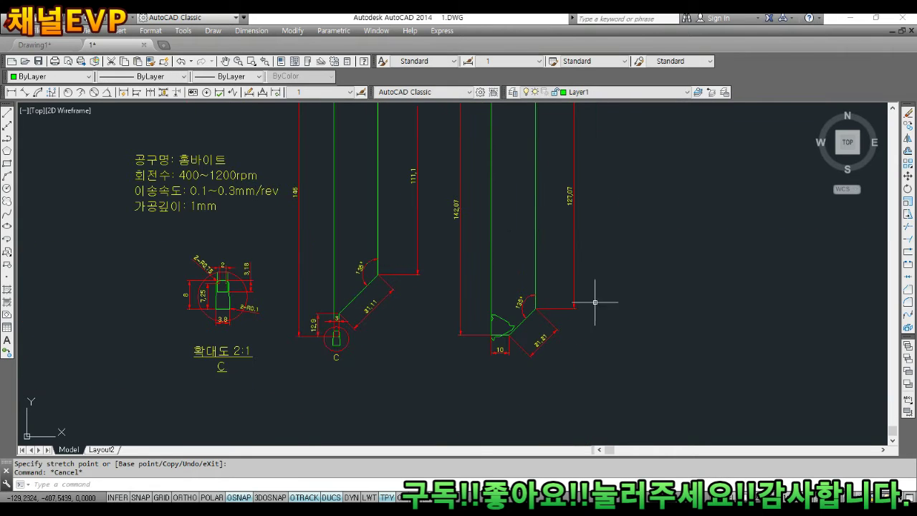
Start a linear dimension (dli) near the right tool tip, then cancel it
key(Escape)
scroll(352, 333, up, 2)
scroll(327, 323, up, 1)
scroll(517, 308, up, 2)
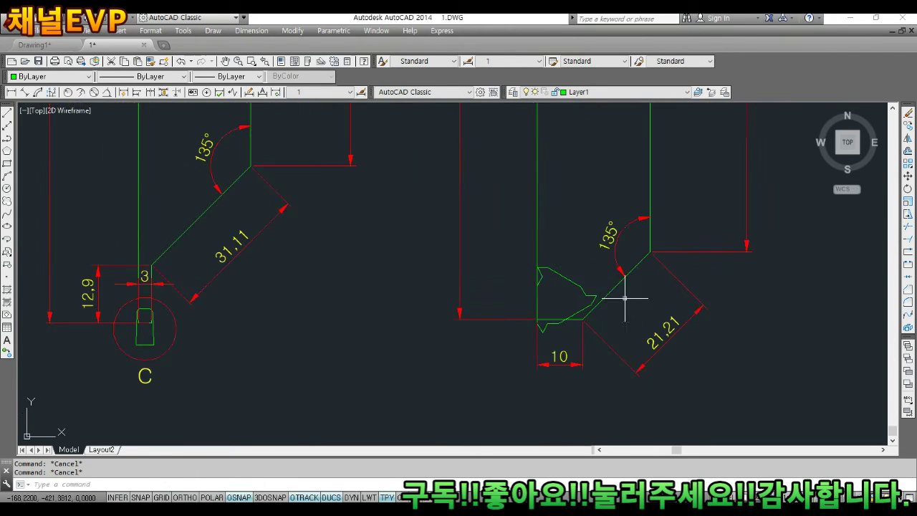
middle_drag(625, 298, 612, 285)
text(dli)
key(Return)
click(523, 254)
key(Escape)
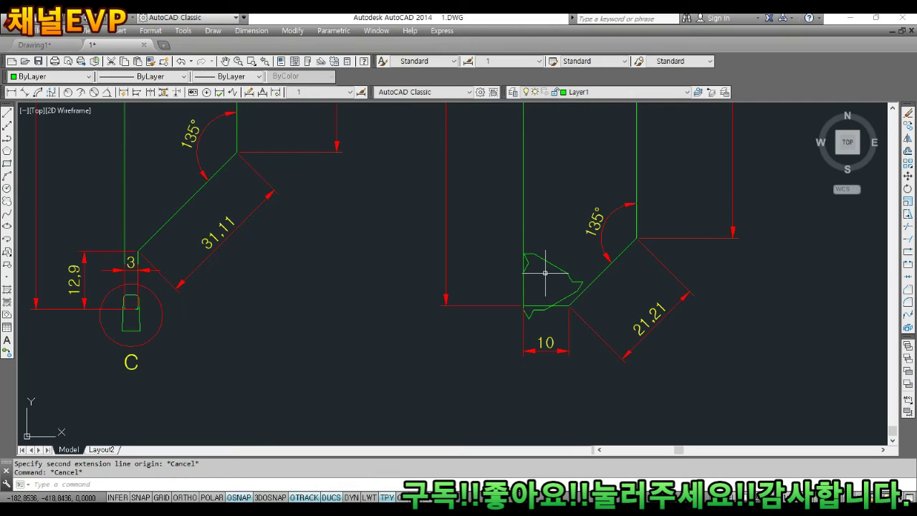
key(Return)
click(534, 275)
key(Escape)
key(Escape)
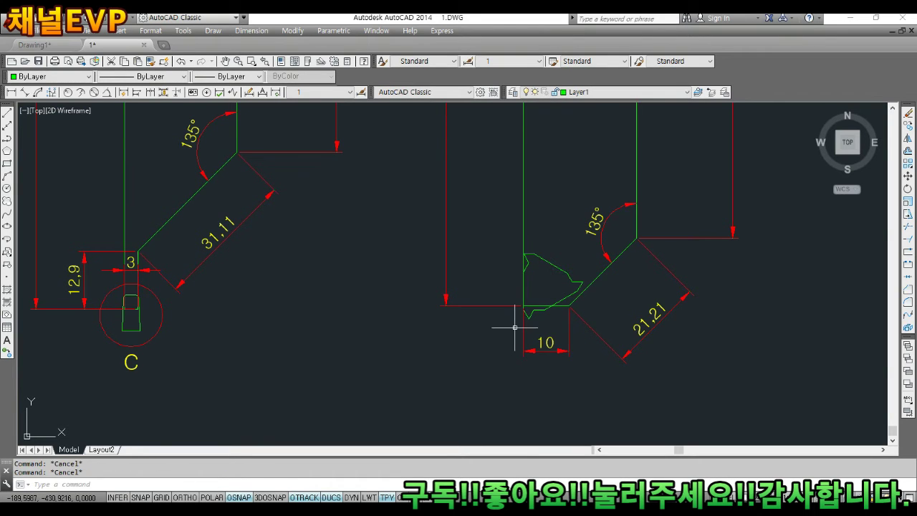
Draw a circle centred on the right tool's tip, enclosing it
text(c)
key(Return)
click(541, 281)
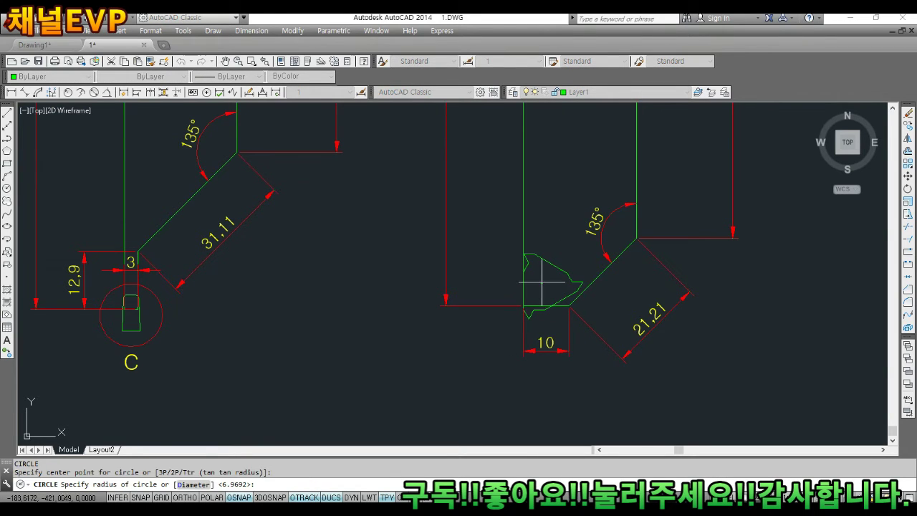
click(562, 239)
key(Escape)
click(551, 235)
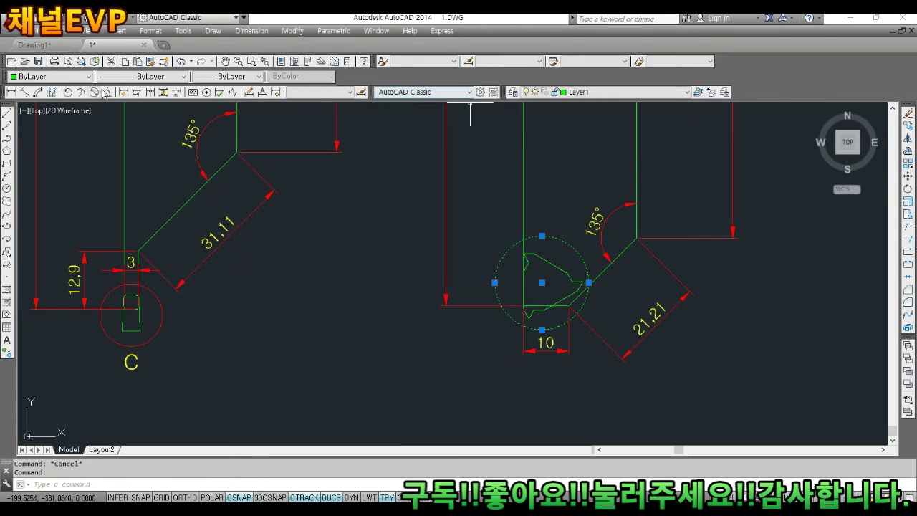
Dismiss the accidentally opened new-drawing template dialog
key(ctrl+n)
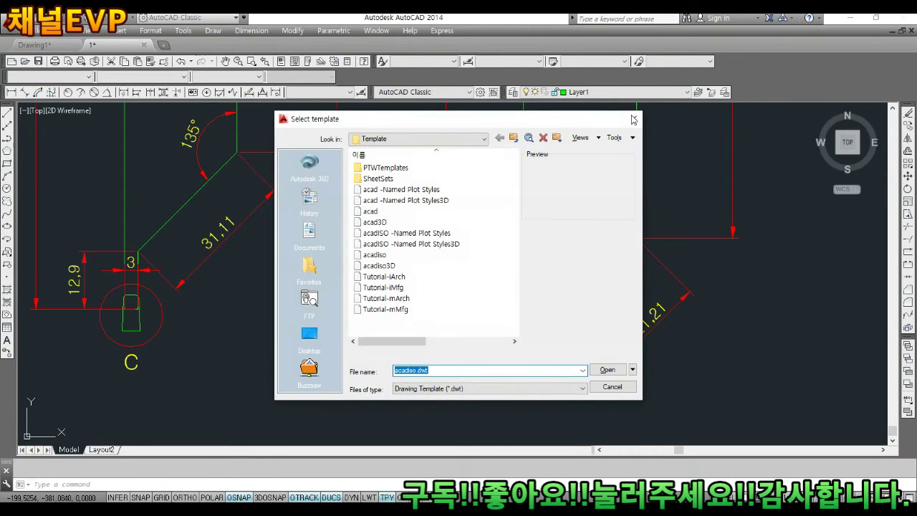
click(634, 121)
click(154, 129)
key(Escape)
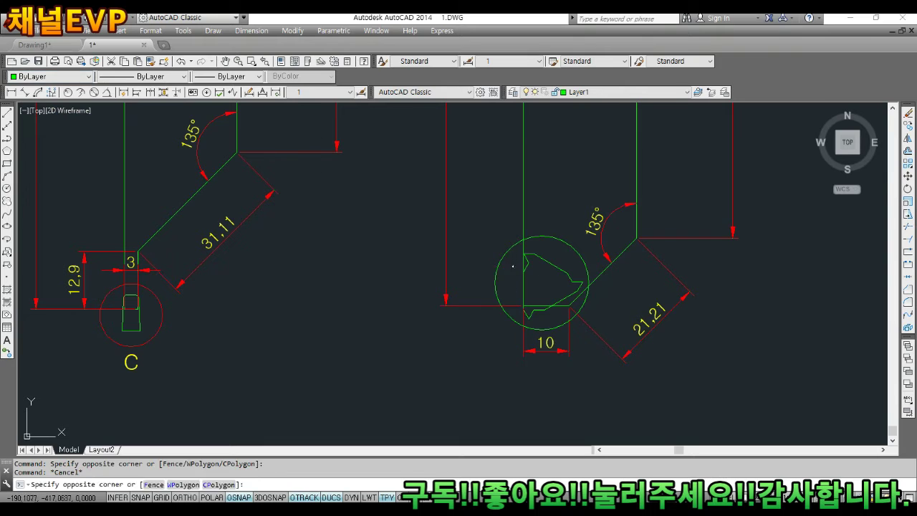
Set the tip circle's colour to Red, then bring detail C into view
click(508, 249)
click(50, 76)
click(73, 110)
key(Escape)
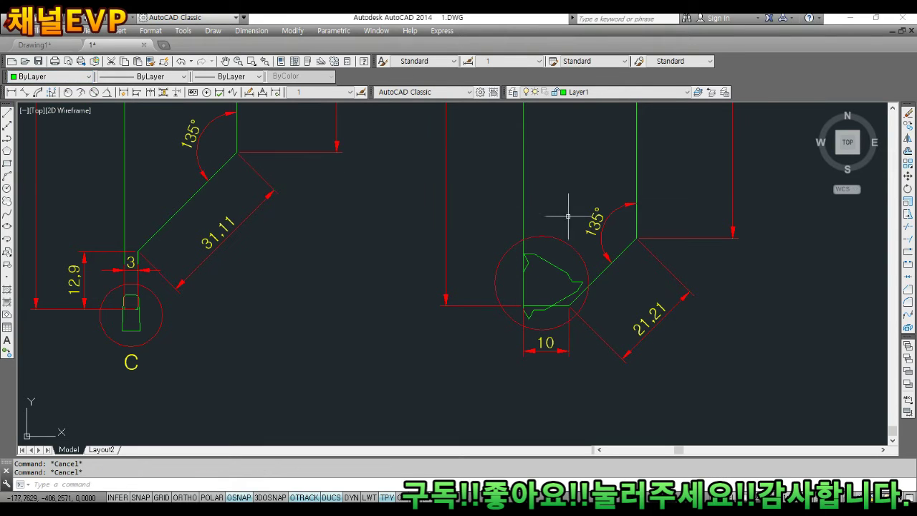
middle_drag(430, 358, 545, 293)
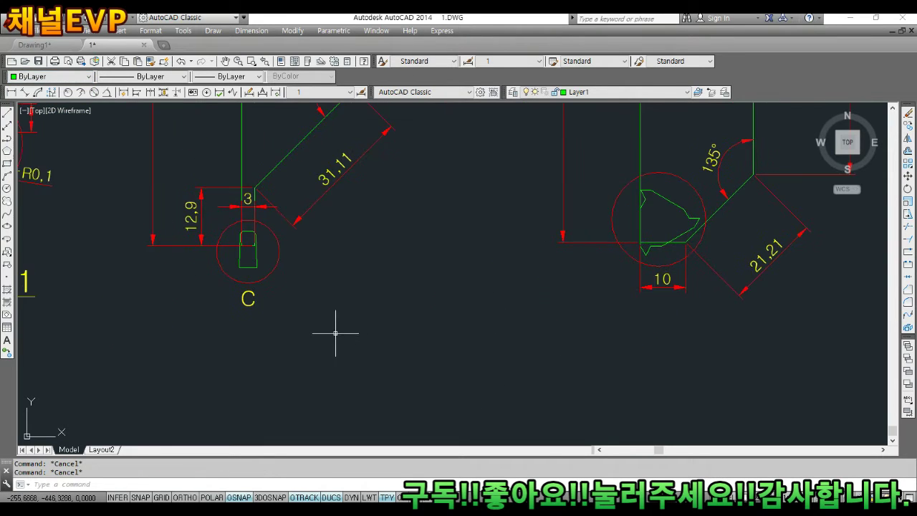
middle_drag(303, 311, 494, 318)
Copy the '확대도 2:1 C' title to a spot near the right tool
text(o)
key(Return)
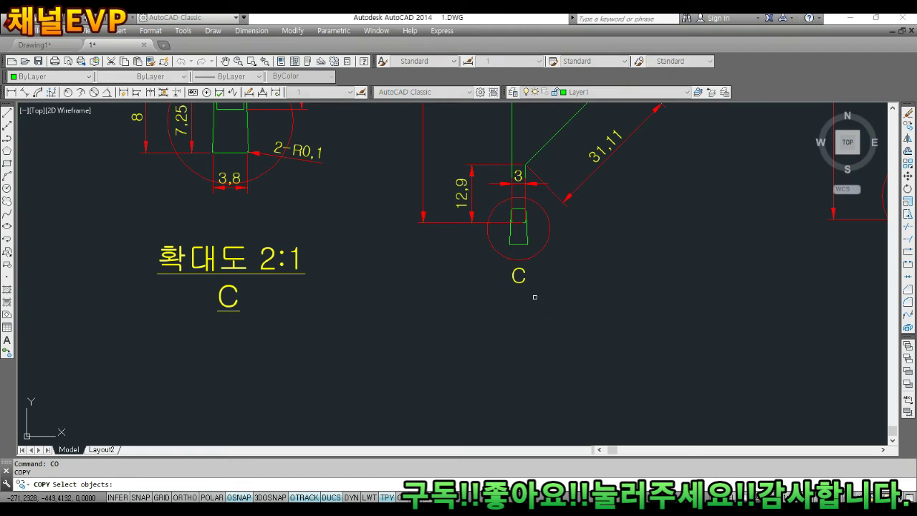
drag(480, 267, 544, 299)
key(Return)
click(303, 293)
middle_drag(683, 293, 199, 327)
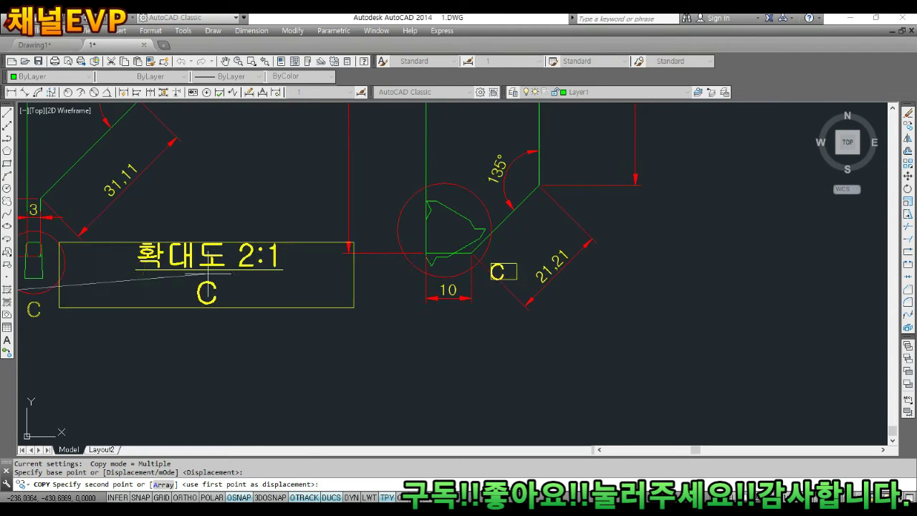
click(119, 284)
key(Escape)
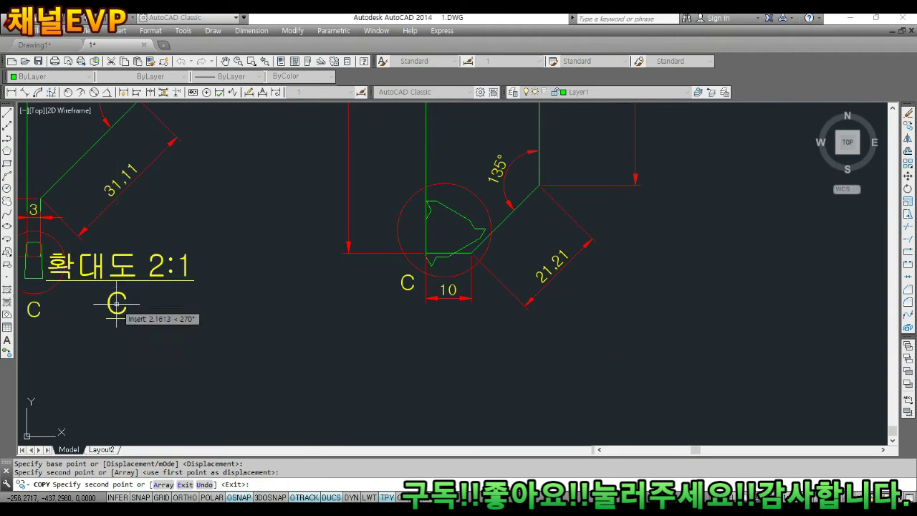
Move the copied title to the right of the right tool's tip detail
middle_drag(112, 307, 134, 314)
text(m)
key(Return)
click(189, 278)
middle_drag(661, 243, 404, 283)
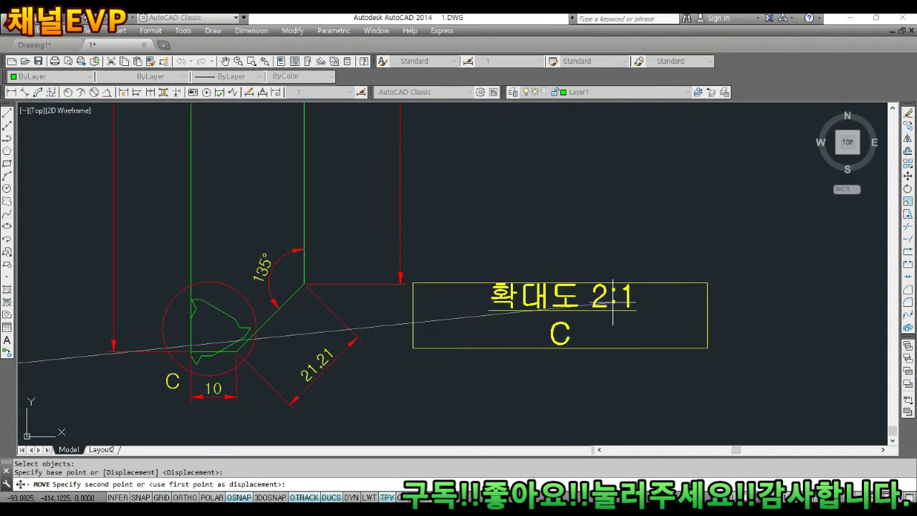
click(609, 316)
key(Escape)
Change the C label beside the right tool's red circle to D
middle_drag(164, 350, 198, 378)
click(206, 346)
double_click(206, 346)
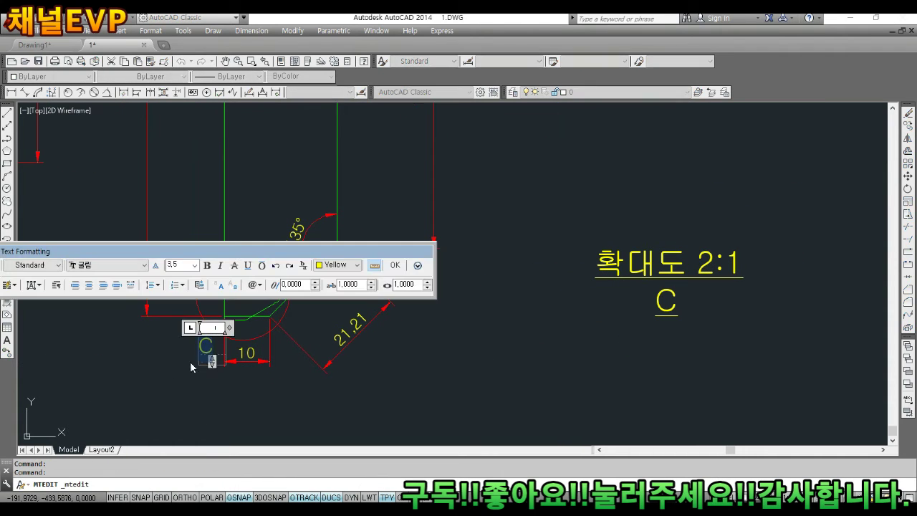
text(D)
click(640, 318)
click(668, 310)
Reletter the copied title to '확대도 2:1 D'
click(667, 310)
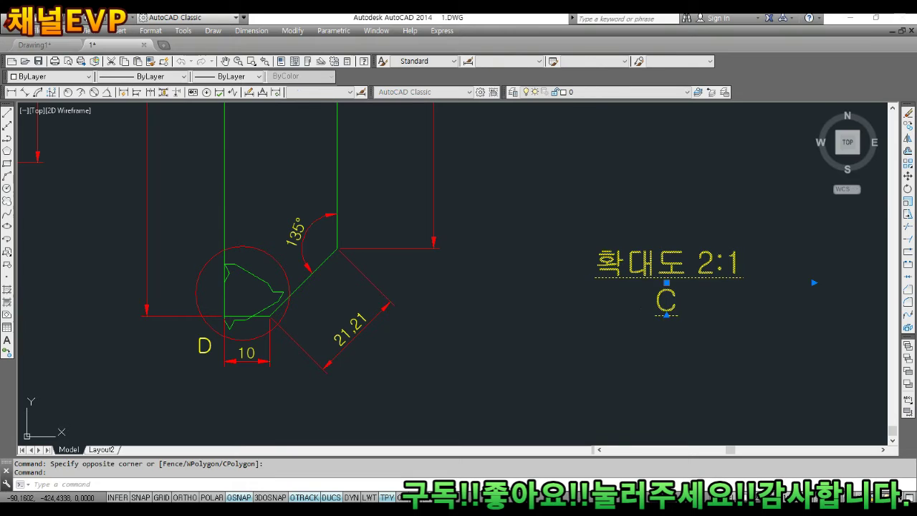
text(D)
click(716, 344)
middle_drag(717, 344, 731, 311)
key(Escape)
key(Escape)
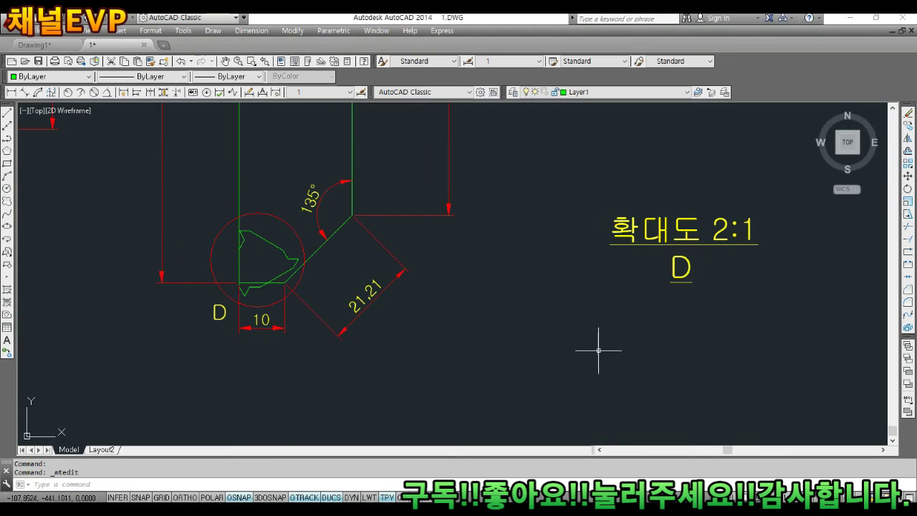
middle_drag(600, 351, 690, 335)
text(CO)
key(Return)
Copy the right tool's circled tip D with its dimensions to a new spot
click(402, 278)
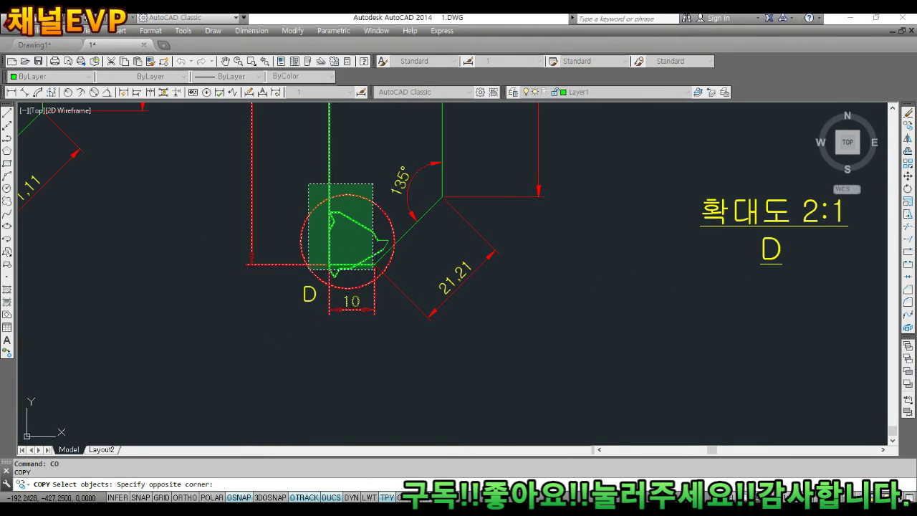
click(316, 218)
click(402, 279)
key(Return)
click(358, 240)
scroll(430, 315, down, 5)
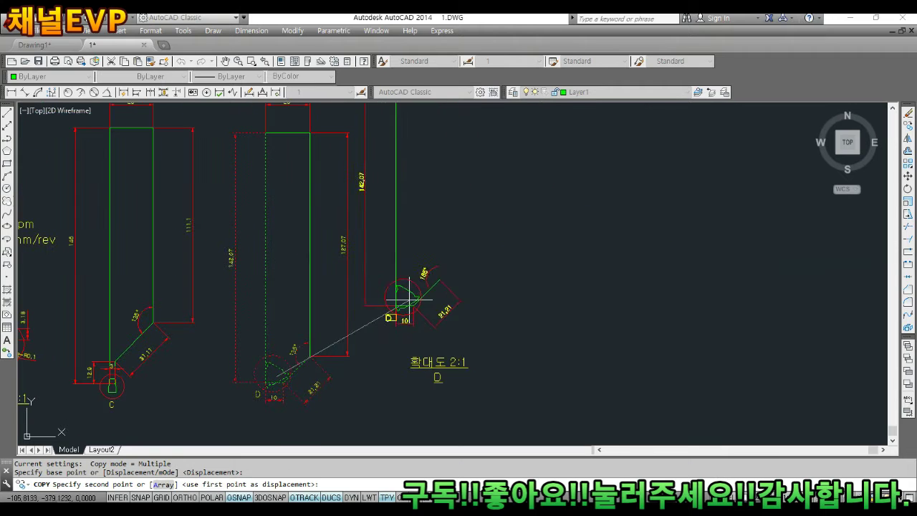
click(446, 303)
key(Escape)
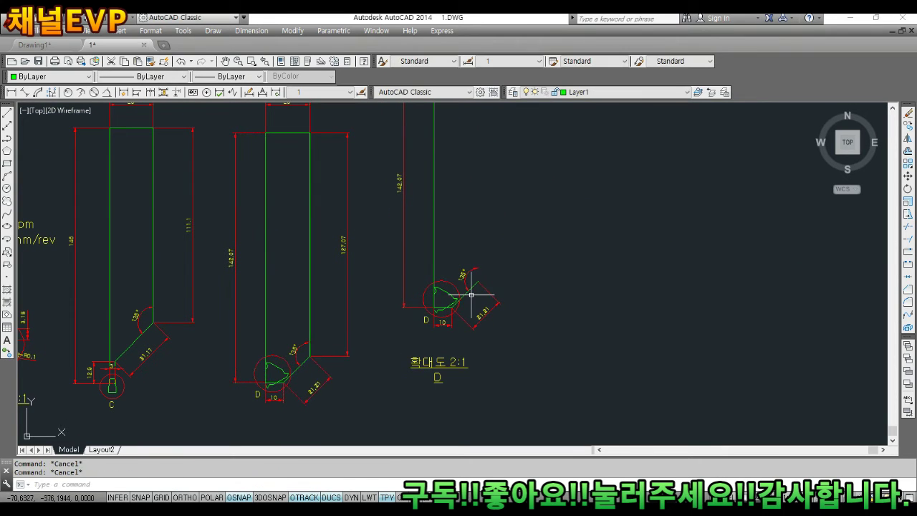
Trim the green line above the copy, using the copied circle as cutting edge
text(tr)
key(Return)
click(448, 283)
key(Return)
click(433, 214)
scroll(430, 301, down, 2)
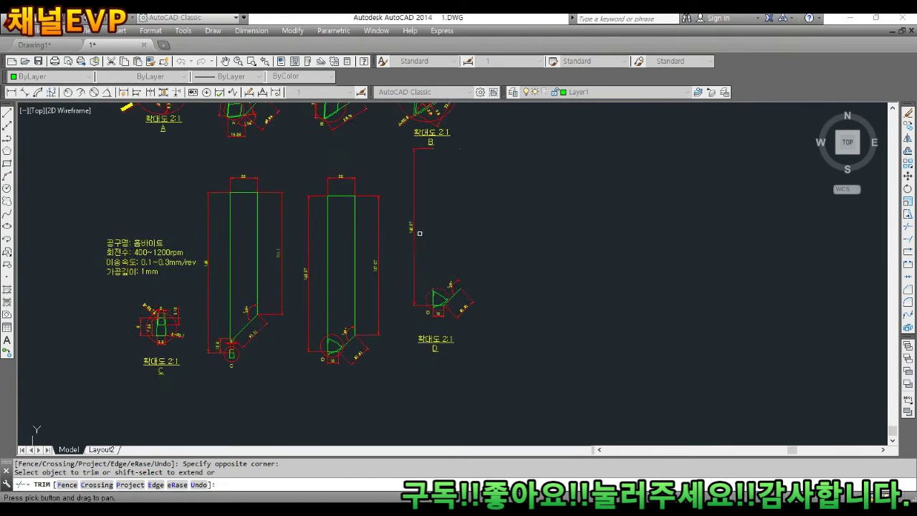
key(Escape)
Trim the remaining tool line outside the D circle
click(459, 163)
click(412, 199)
text(tr)
key(Return)
scroll(459, 315, up, 3)
scroll(473, 286, up, 3)
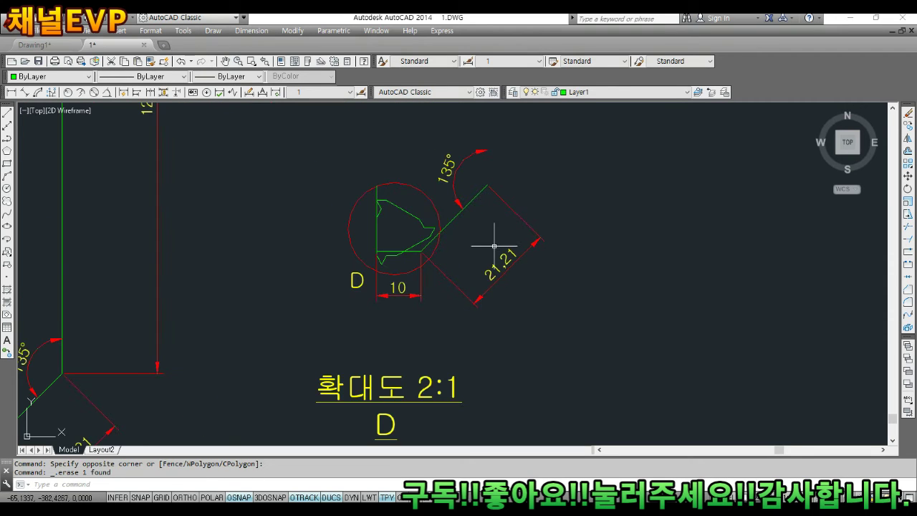
key(Return)
click(456, 215)
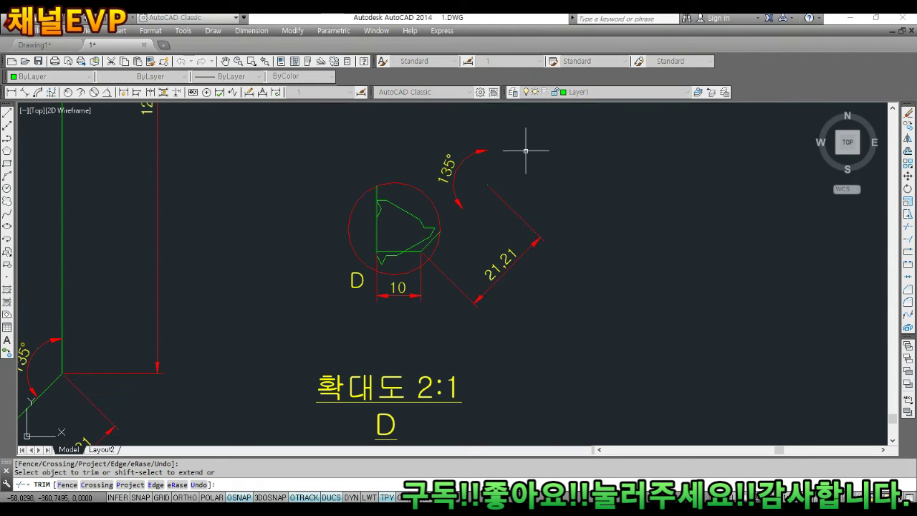
key(Escape)
Delete the 21.21, 135° and 10 dimensions and the copy's D label
drag(526, 151, 475, 266)
key(Delete)
scroll(480, 277, up, 4)
drag(537, 274, 407, 328)
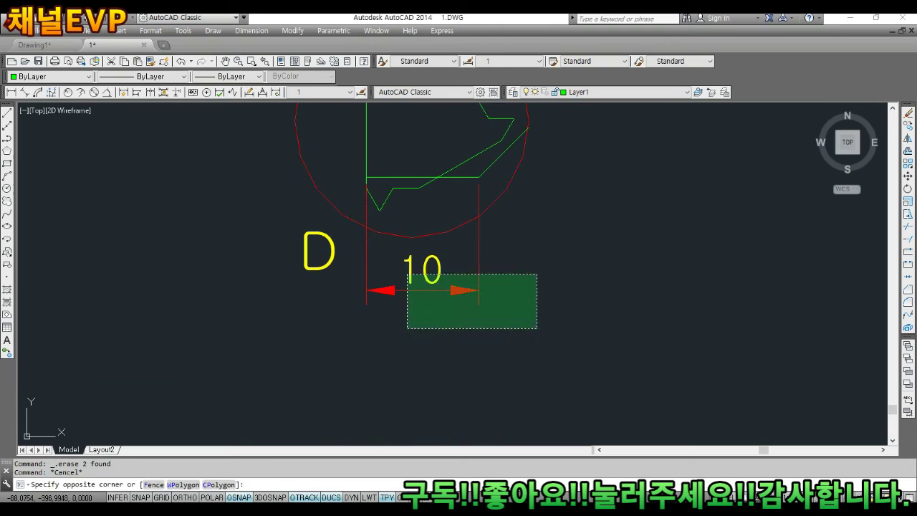
click(407, 328)
key(Delete)
scroll(430, 318, down, 4)
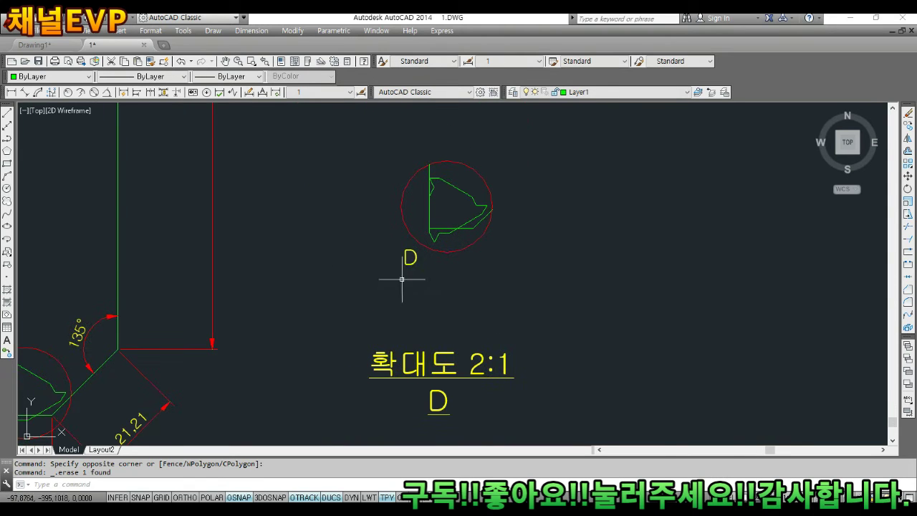
click(410, 258)
key(Delete)
Scale the trimmed detail D by 2 about its circle centre
text(c)
key(Return)
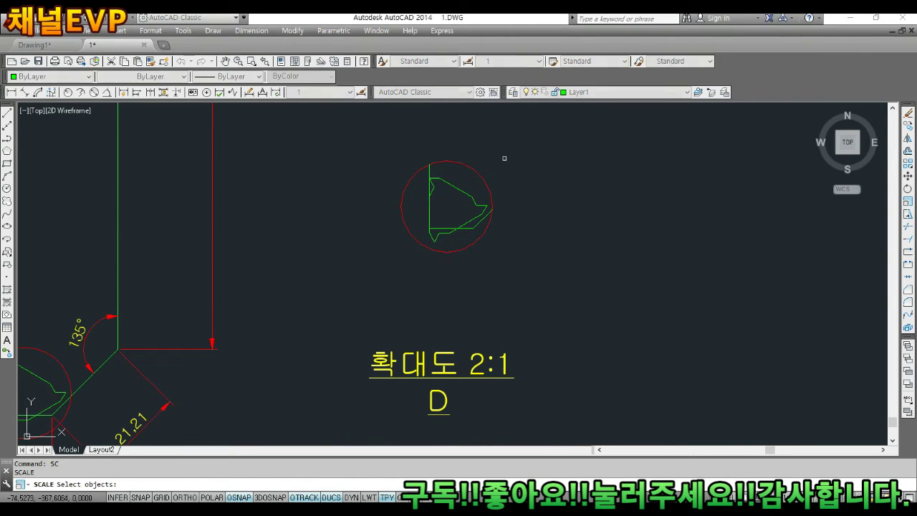
click(508, 149)
click(370, 278)
key(Return)
click(449, 208)
text(2)
key(Return)
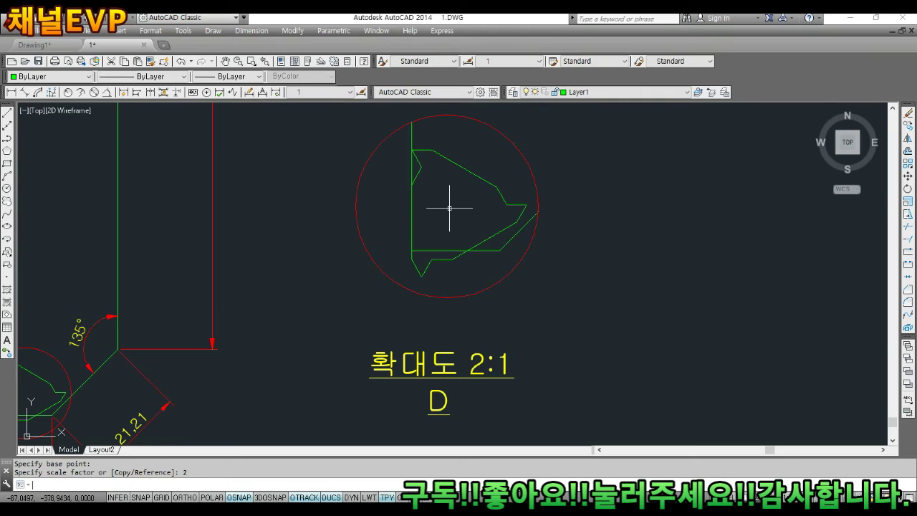
key(Escape)
Move the enlarged detail D so it sits above its '확대도 2:1 D' title
scroll(449, 208, down, 3)
scroll(473, 222, down, 2)
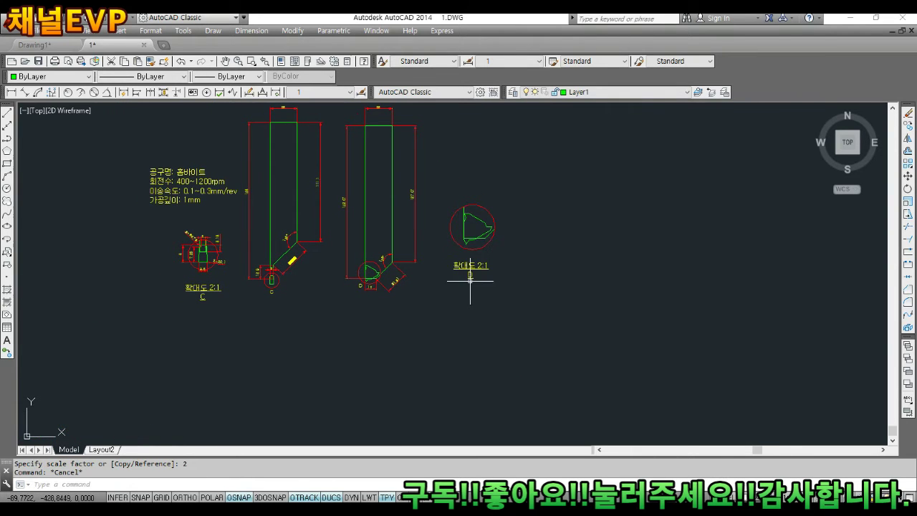
scroll(303, 277, up, 2)
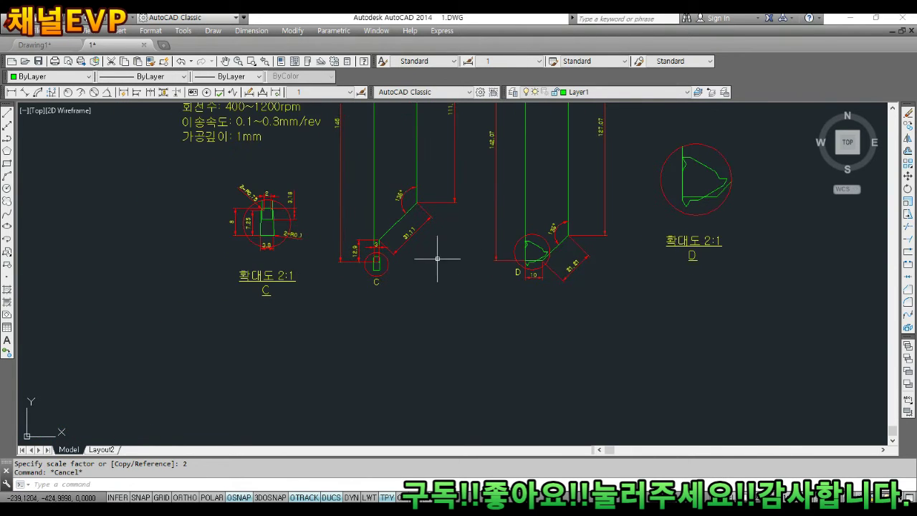
scroll(621, 251, up, 1)
text(m)
key(Return)
click(632, 180)
click(555, 251)
key(Return)
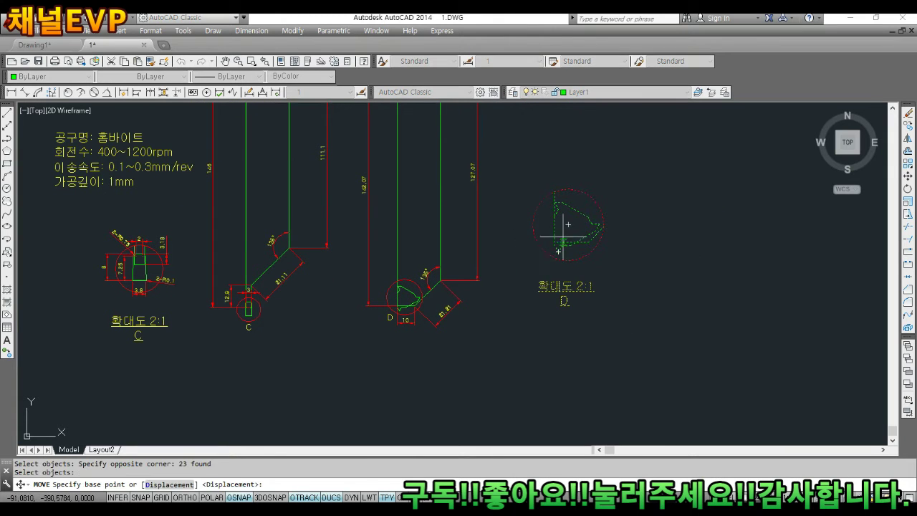
click(568, 224)
click(536, 241)
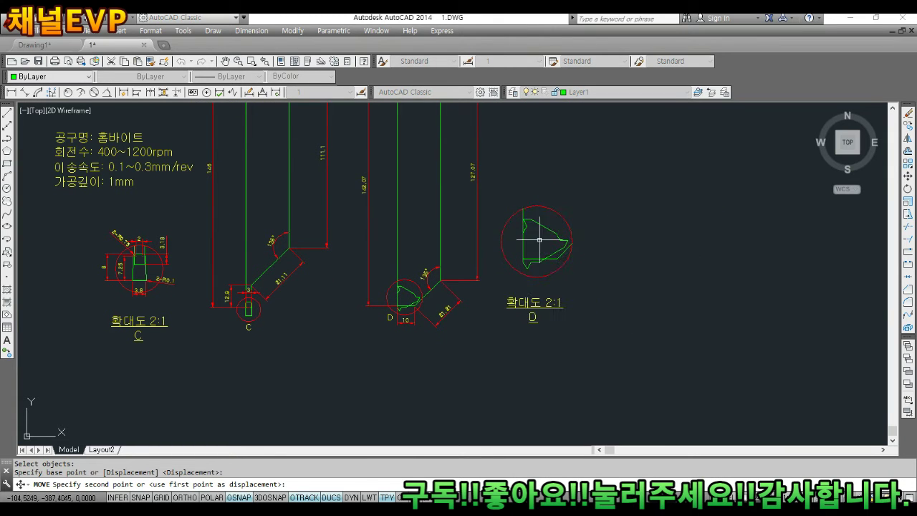
key(Escape)
key(Escape)
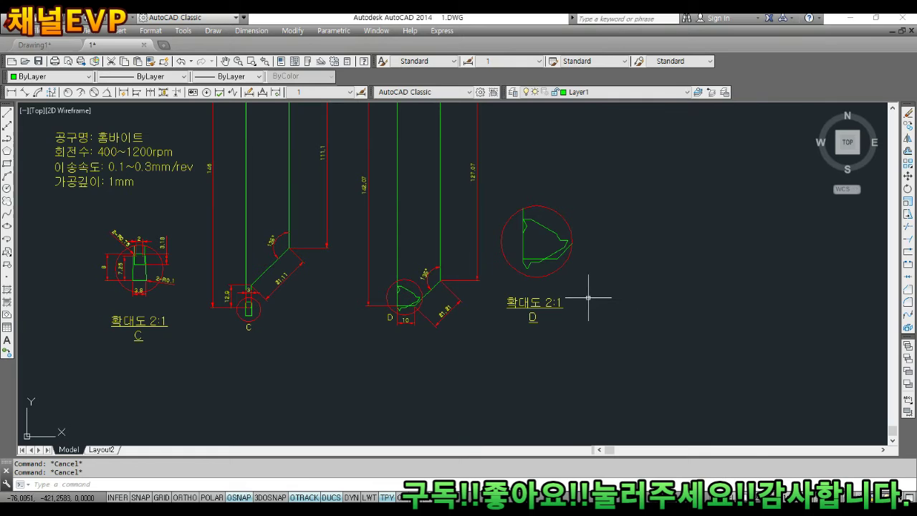
Start an angle dimension, then cancel it
scroll(588, 297, up, 3)
scroll(584, 260, up, 1)
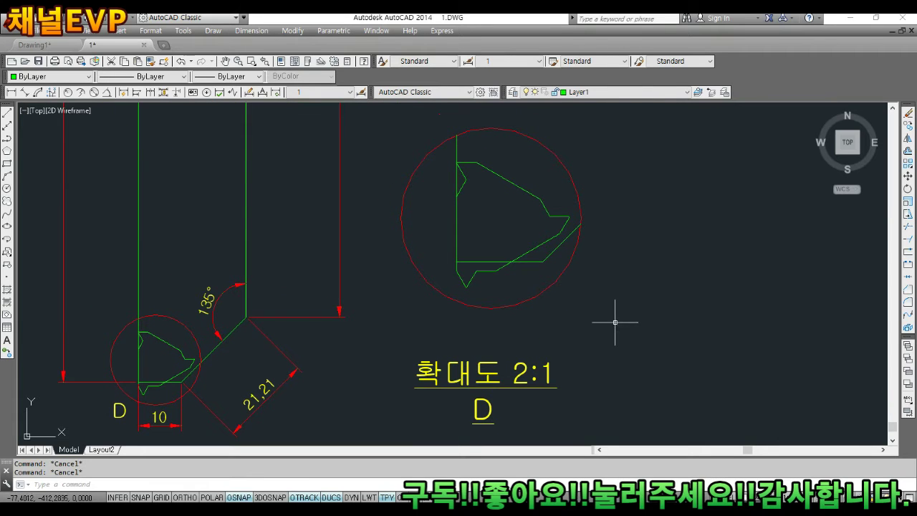
click(109, 94)
key(Escape)
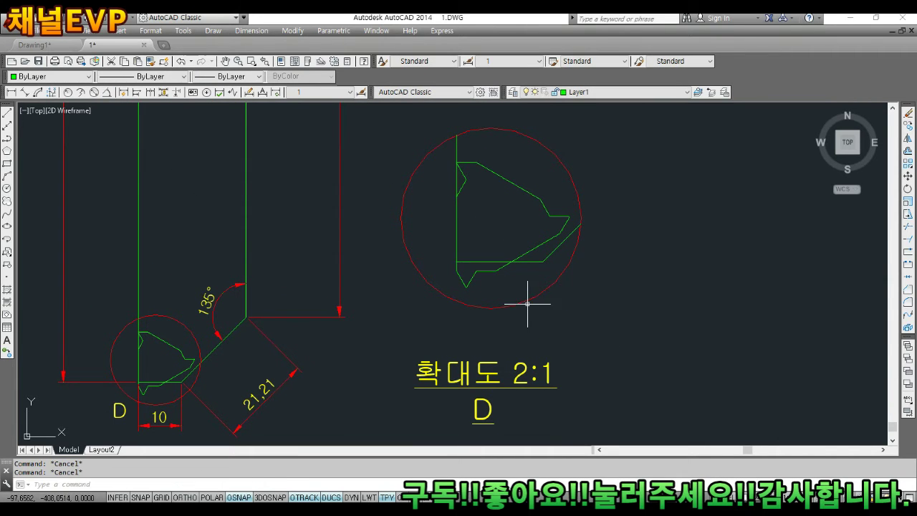
Set dimension scale to 0.5 and dimension the V notch of detail D at 60°
click(303, 95)
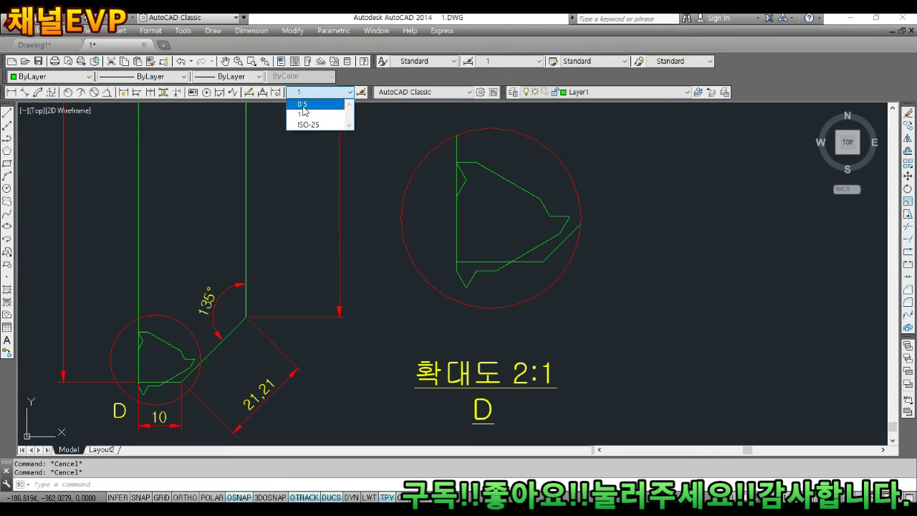
click(304, 115)
click(107, 92)
scroll(378, 256, up, 3)
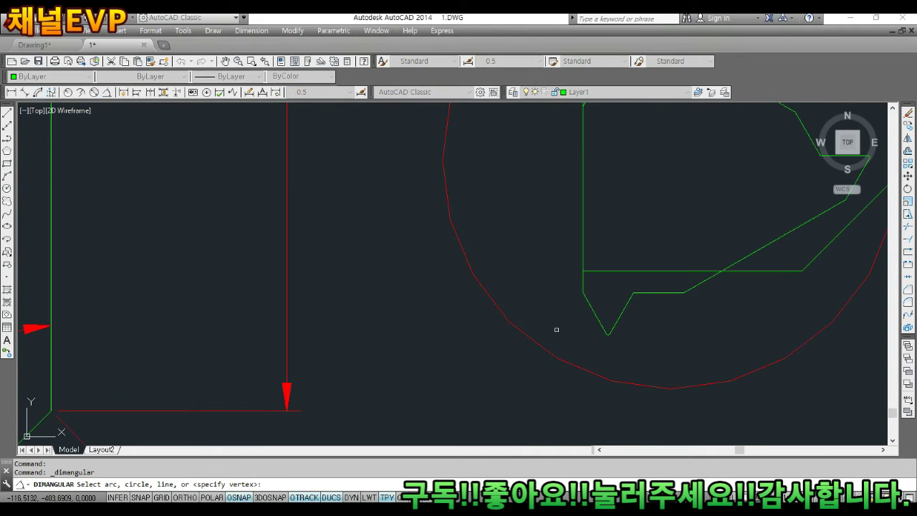
click(595, 312)
click(620, 313)
click(645, 221)
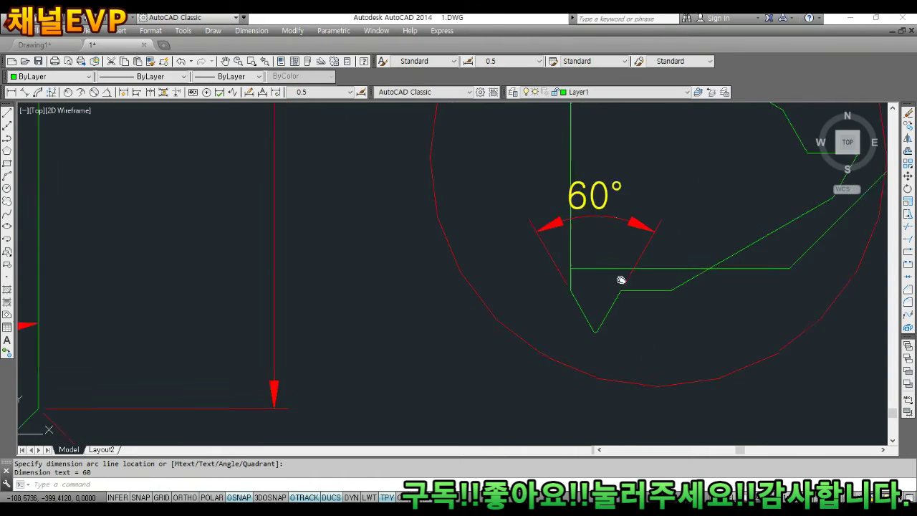
middle_drag(634, 282, 530, 259)
key(Escape)
key(Escape)
Cancel a started linear dimension and refresh the drawing display
click(11, 92)
scroll(499, 323, up, 3)
scroll(509, 304, up, 4)
key(Escape)
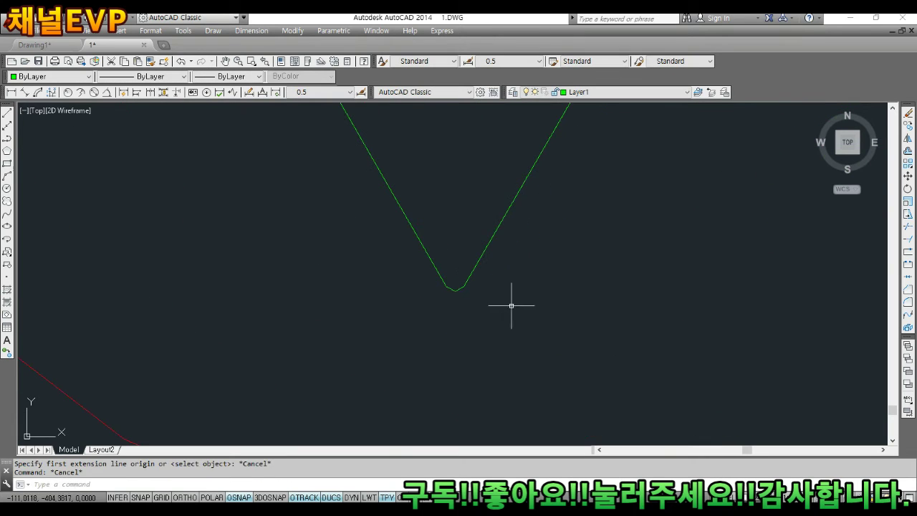
key(Escape)
key(Return)
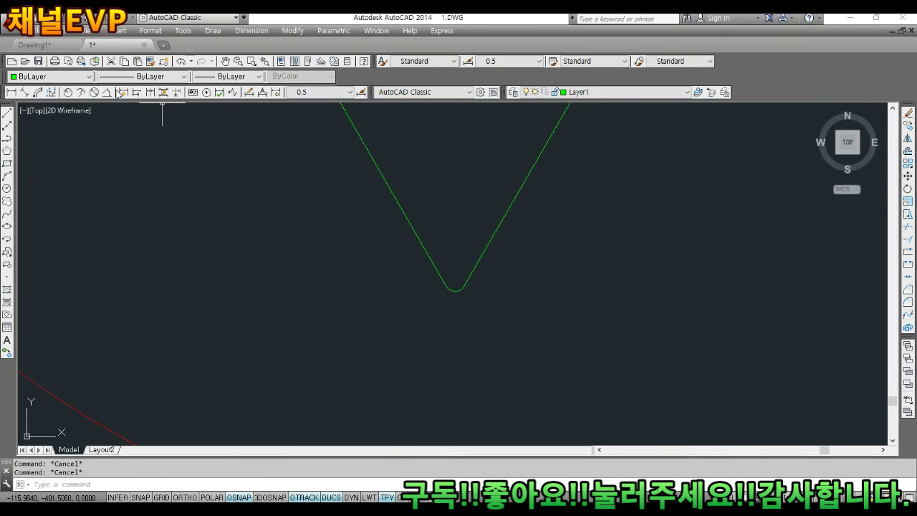
Add the R0,07 radius dimension to the rounded tip of the V
click(70, 96)
click(454, 289)
scroll(500, 258, down, 3)
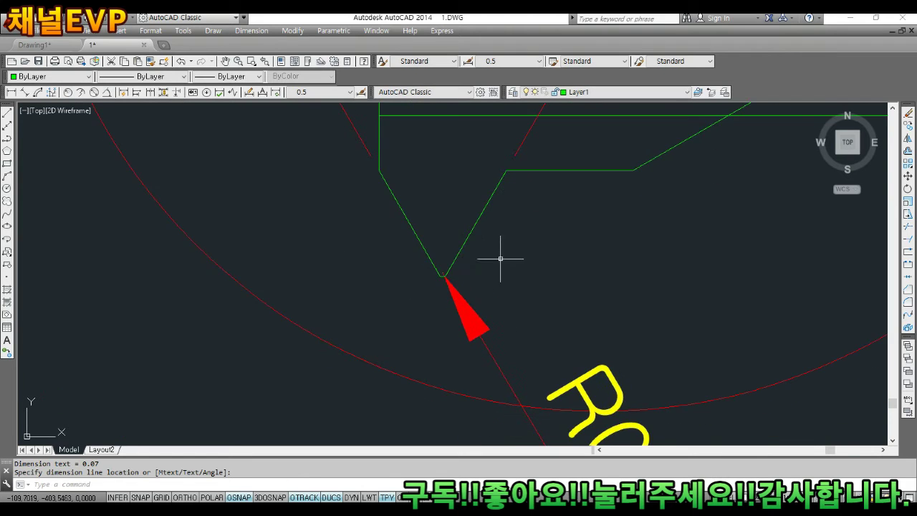
scroll(500, 258, down, 2)
scroll(468, 272, up, 2)
key(Escape)
key(Escape)
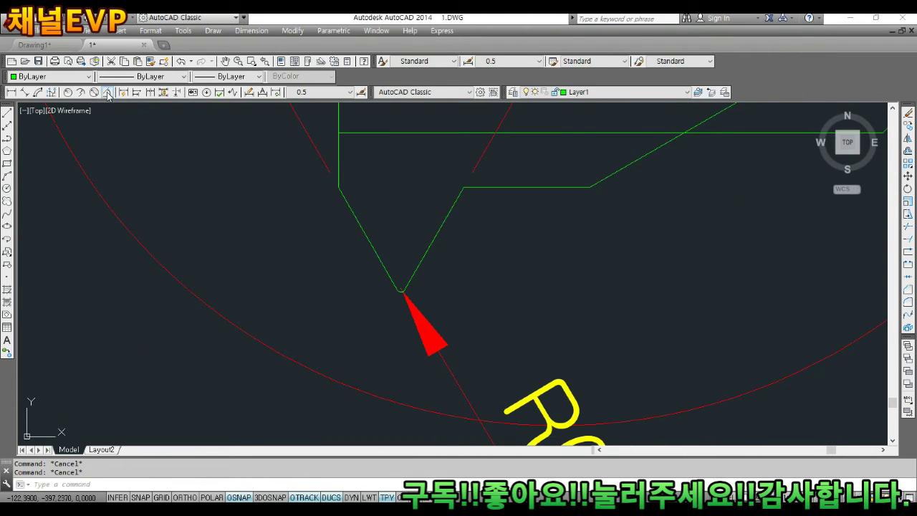
Add the 1,86 vertical dimension from the V tip to the upper ledge
click(107, 96)
key(Escape)
click(10, 91)
scroll(420, 296, up, 4)
click(375, 286)
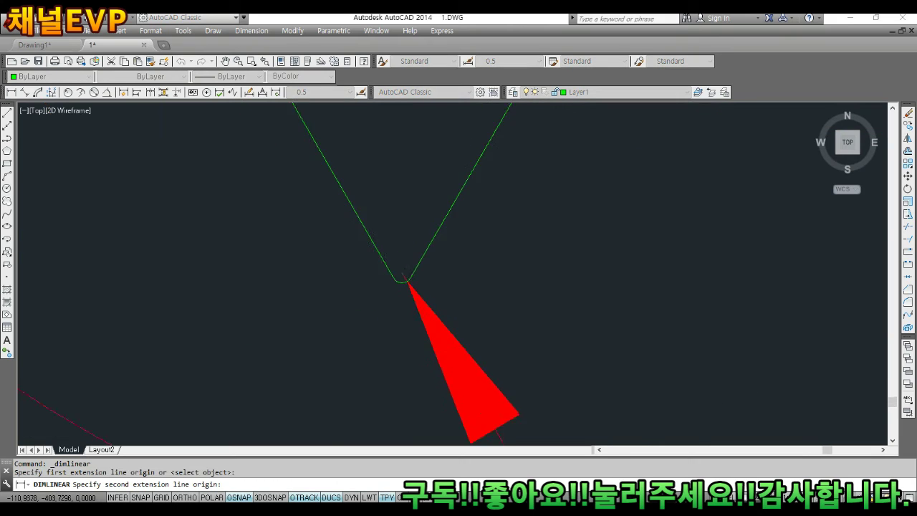
scroll(549, 184, down, 2)
click(515, 151)
scroll(594, 209, up, 2)
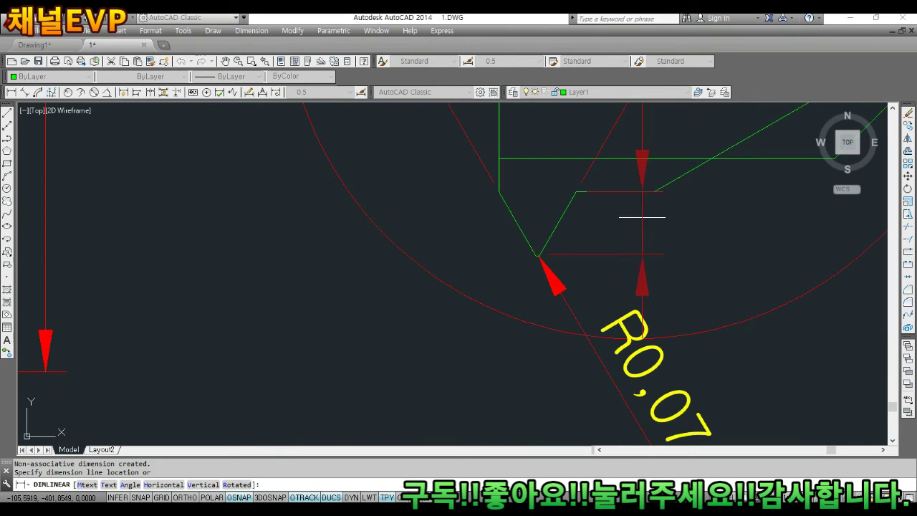
click(745, 215)
scroll(745, 215, down, 2)
key(Escape)
Add the 1,15 horizontal dimension from the V's left corner to its tip
scroll(578, 273, up, 2)
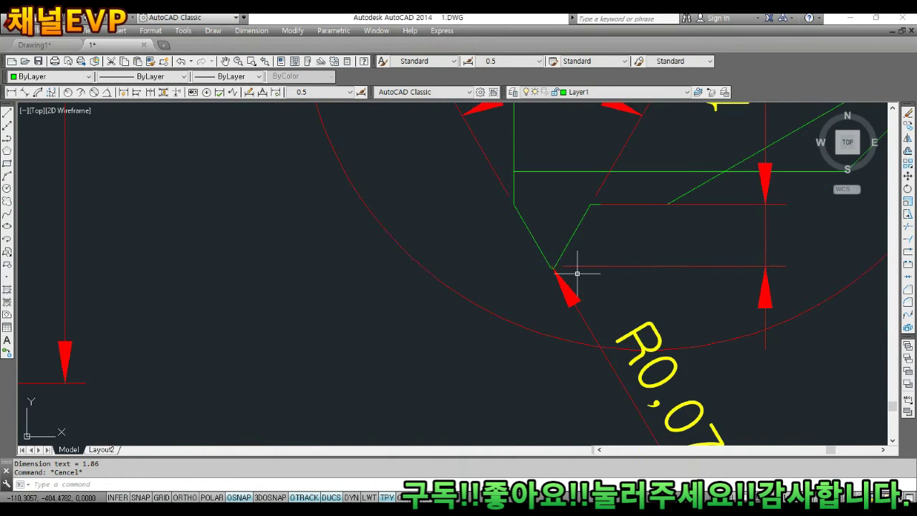
scroll(588, 274, up, 2)
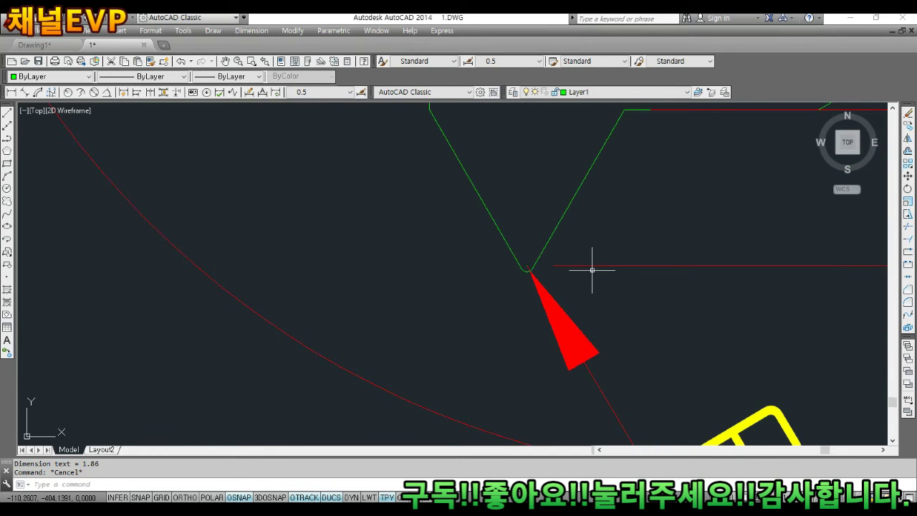
scroll(592, 270, down, 2)
click(11, 92)
scroll(483, 211, up, 2)
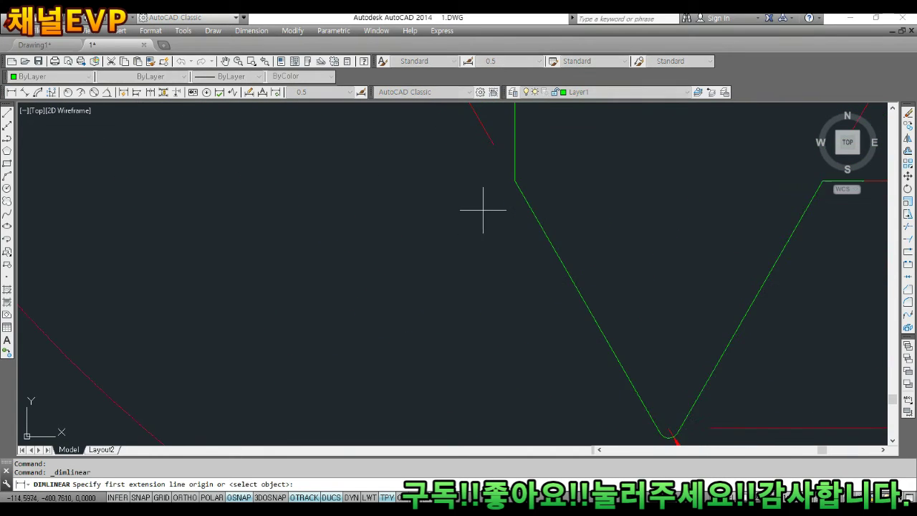
middle_drag(482, 211, 340, 112)
scroll(341, 114, down, 2)
scroll(375, 250, down, 2)
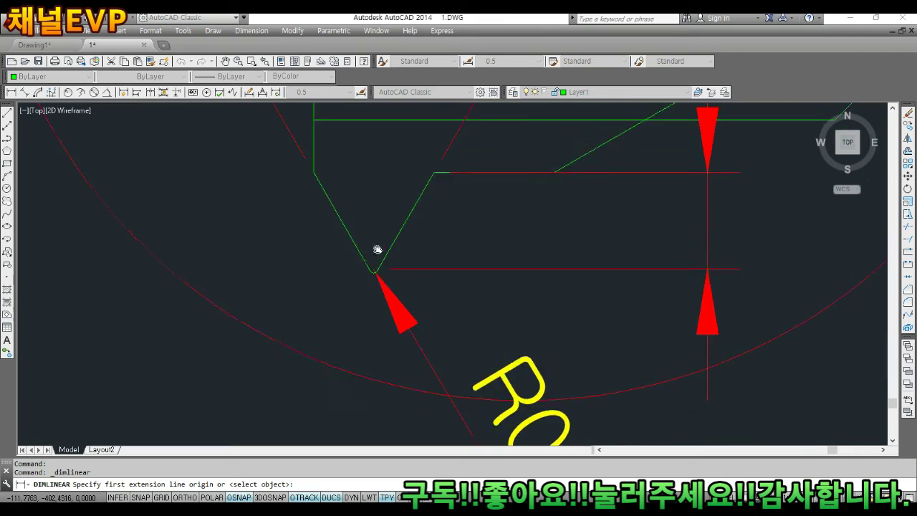
scroll(404, 243, up, 1)
scroll(334, 189, up, 3)
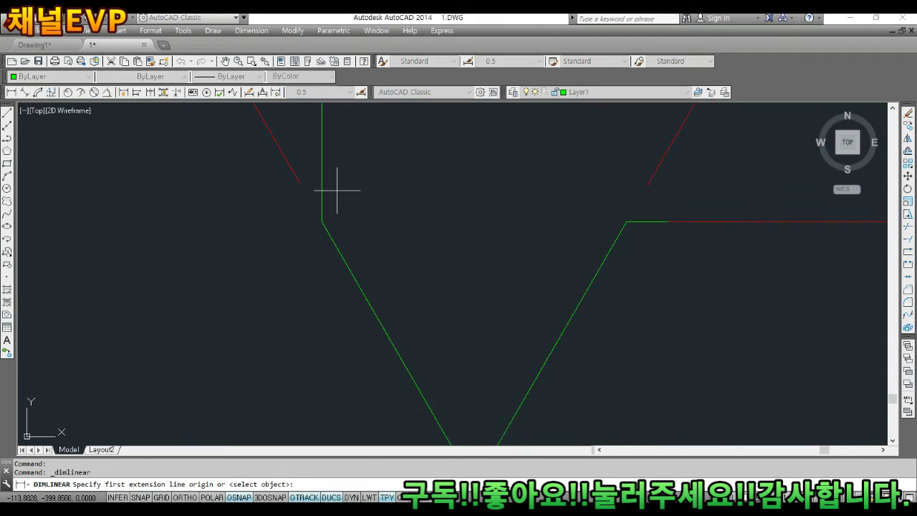
click(321, 218)
middle_drag(321, 219, 369, 102)
click(489, 308)
scroll(440, 348, up, 2)
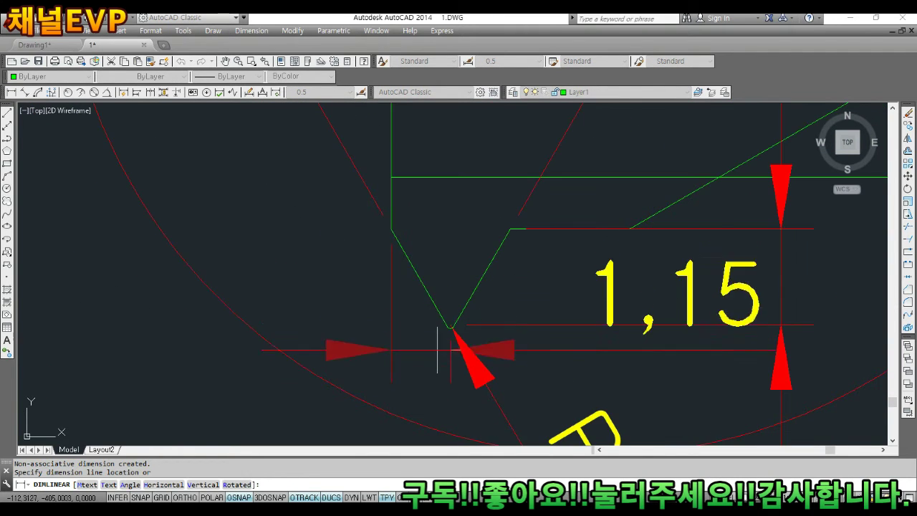
middle_drag(440, 348, 485, 211)
scroll(468, 350, up, 1)
click(469, 333)
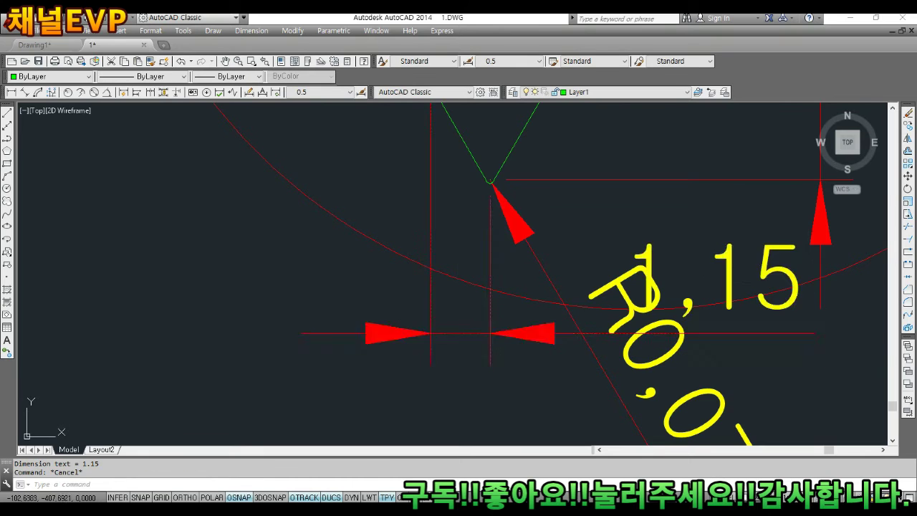
Move the 1,15 dimension text out to the left
click(716, 283)
click(716, 280)
click(270, 327)
scroll(328, 318, down, 2)
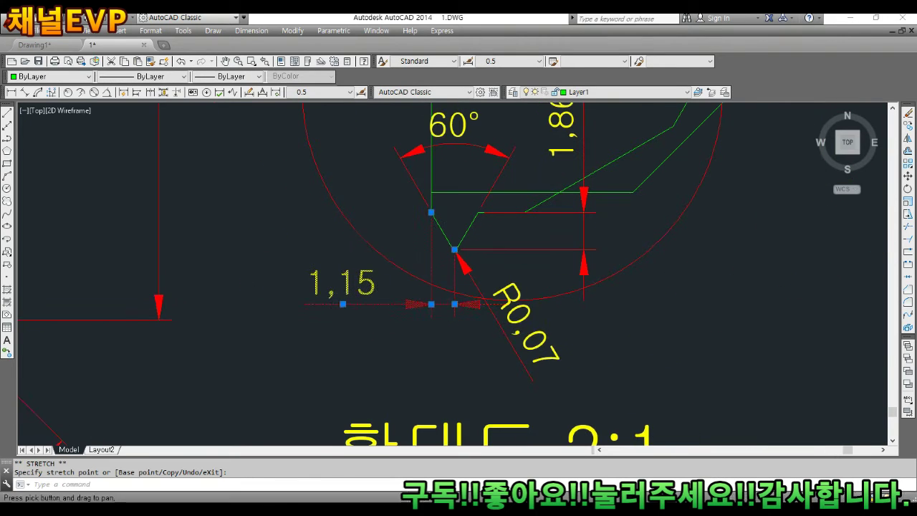
Slide the R0,07 label farther along its leader, clear of the tool tip
key(Escape)
click(513, 343)
key(Escape)
click(513, 343)
click(513, 343)
click(513, 326)
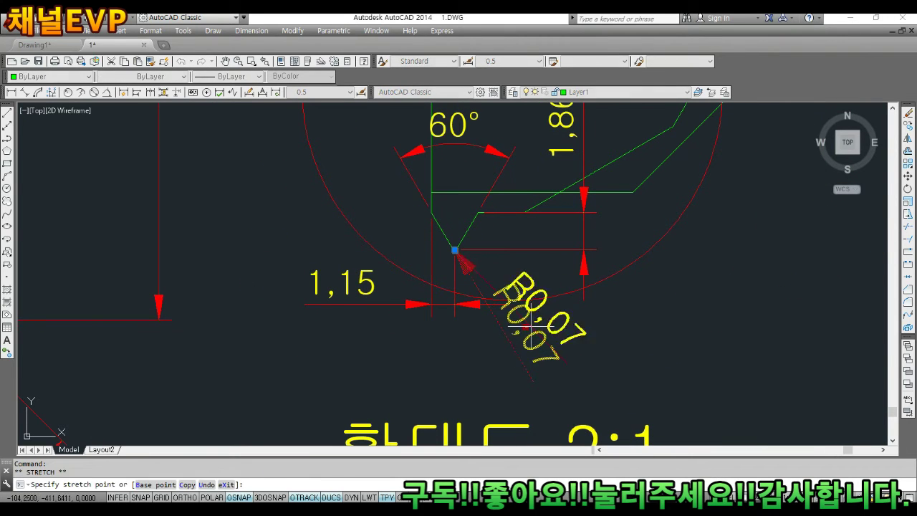
click(627, 336)
key(Escape)
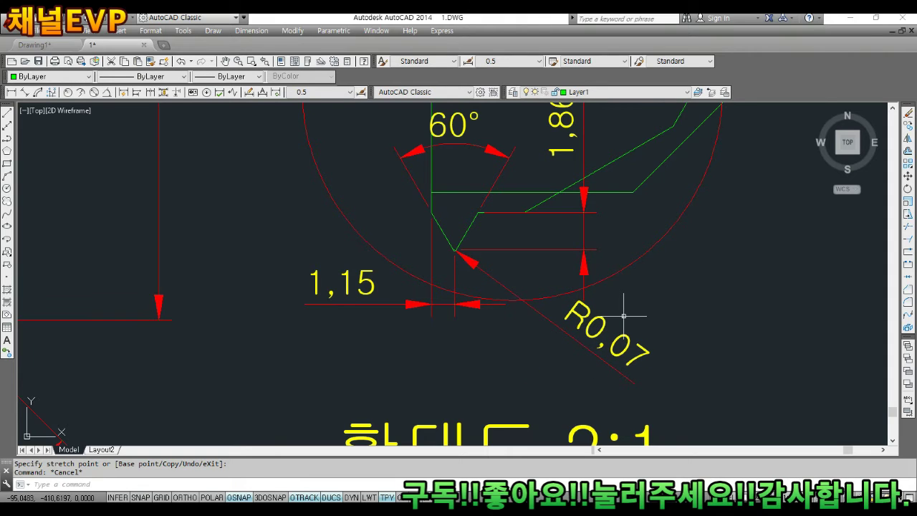
middle_drag(633, 291, 650, 341)
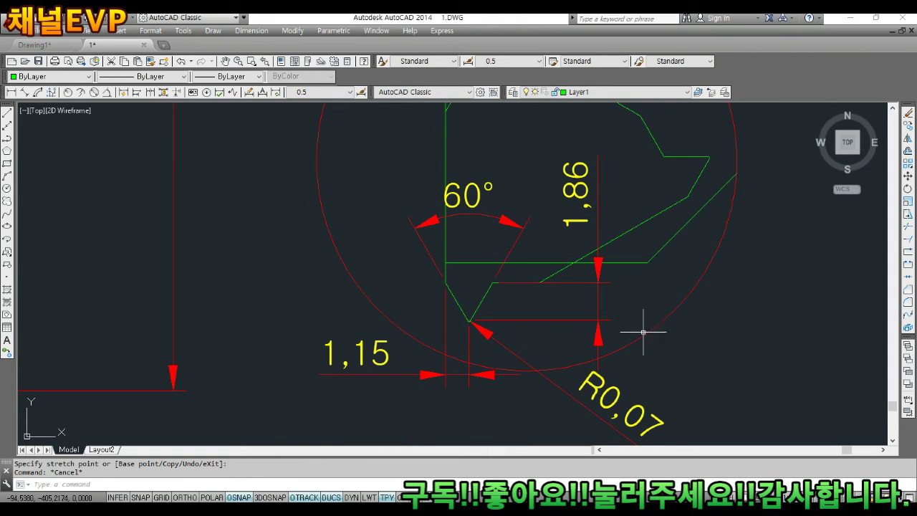
Add the 2,31 horizontal dimension above the detail's tip
click(10, 93)
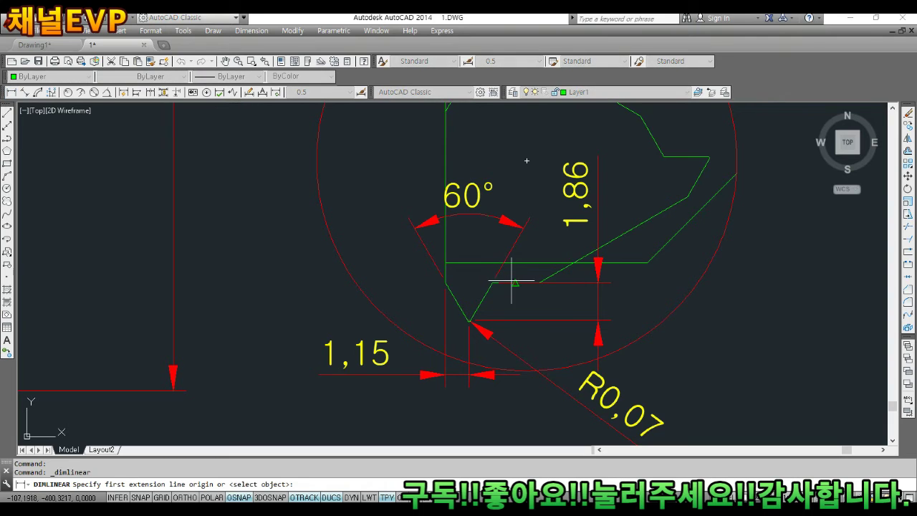
click(493, 283)
click(538, 282)
middle_drag(525, 125, 516, 192)
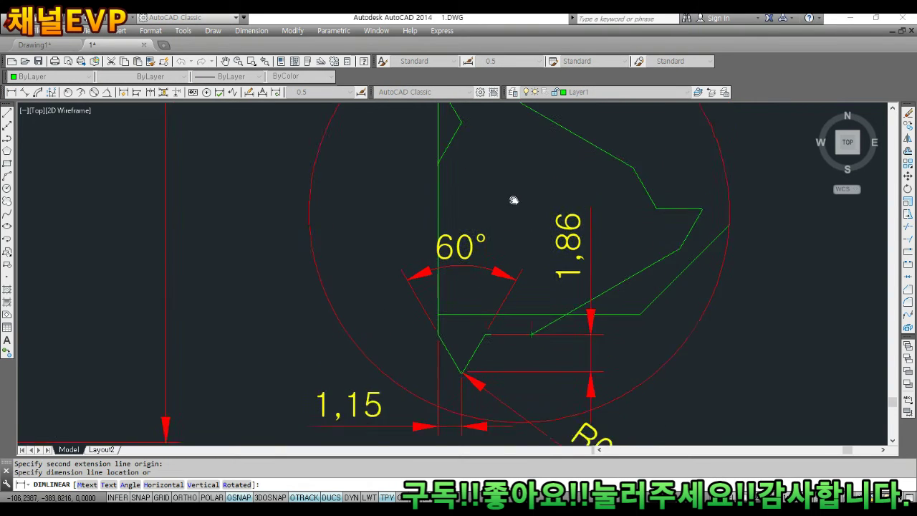
click(502, 194)
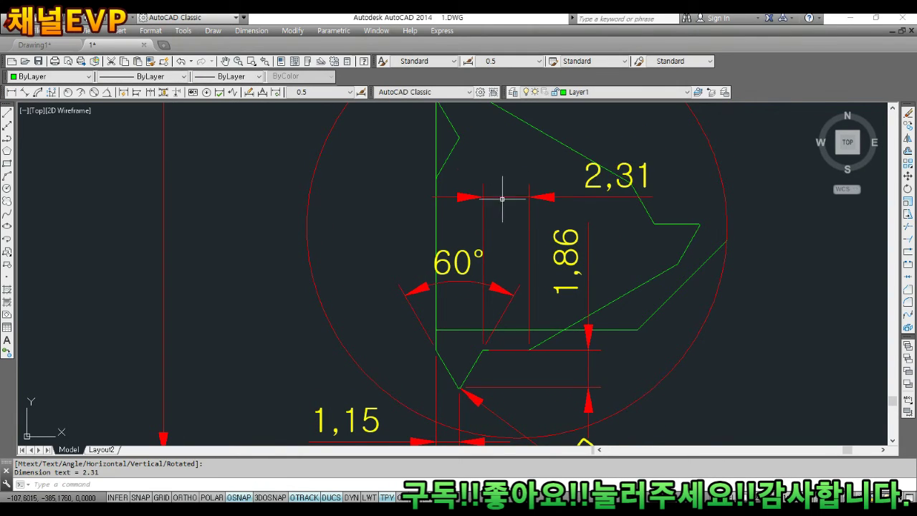
middle_drag(654, 311, 646, 270)
scroll(689, 280, down, 2)
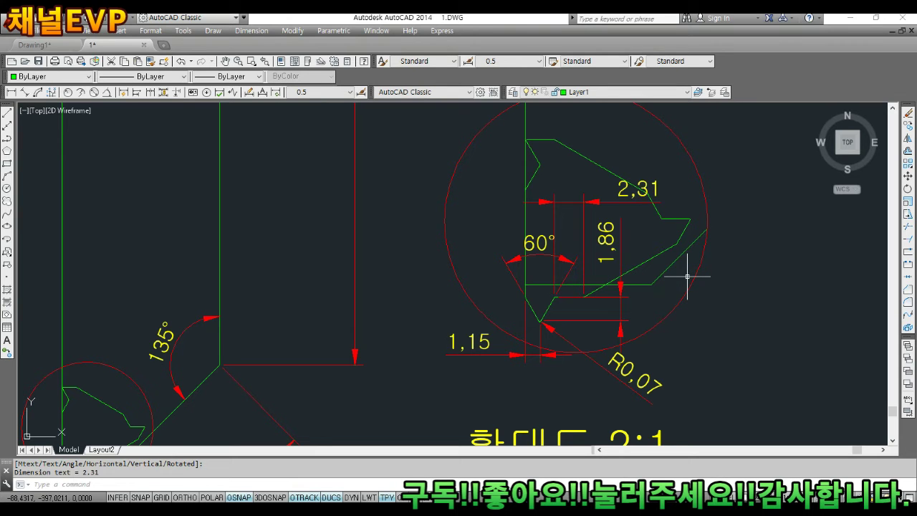
scroll(534, 251, up, 2)
middle_drag(567, 233, 541, 262)
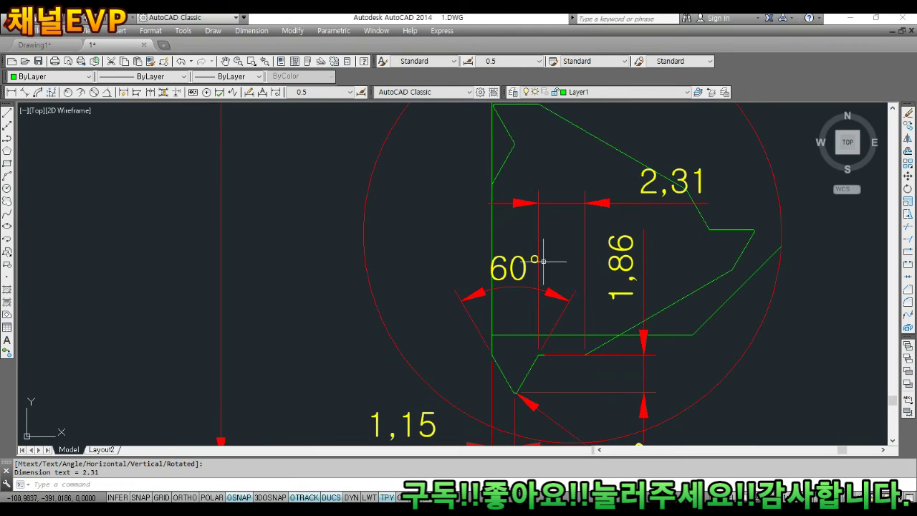
Add the 8,5 vertical dimension on the left of the detail
click(11, 92)
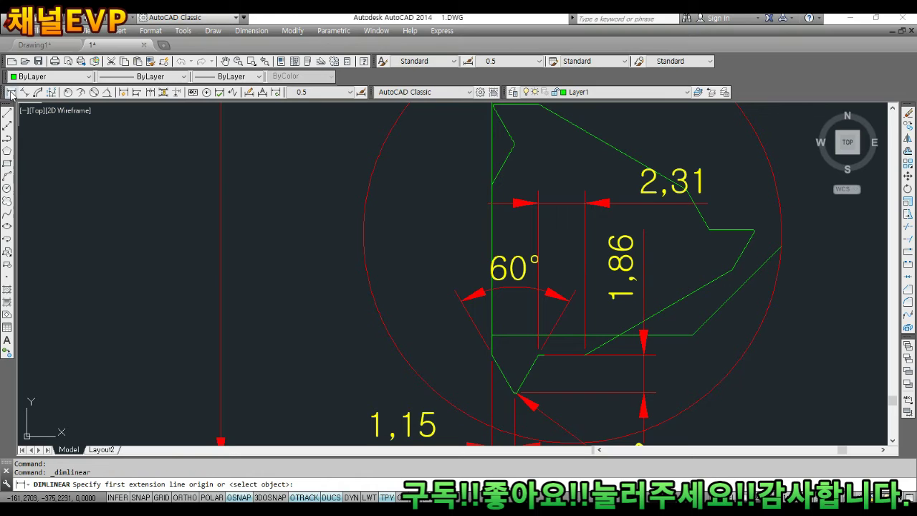
click(492, 184)
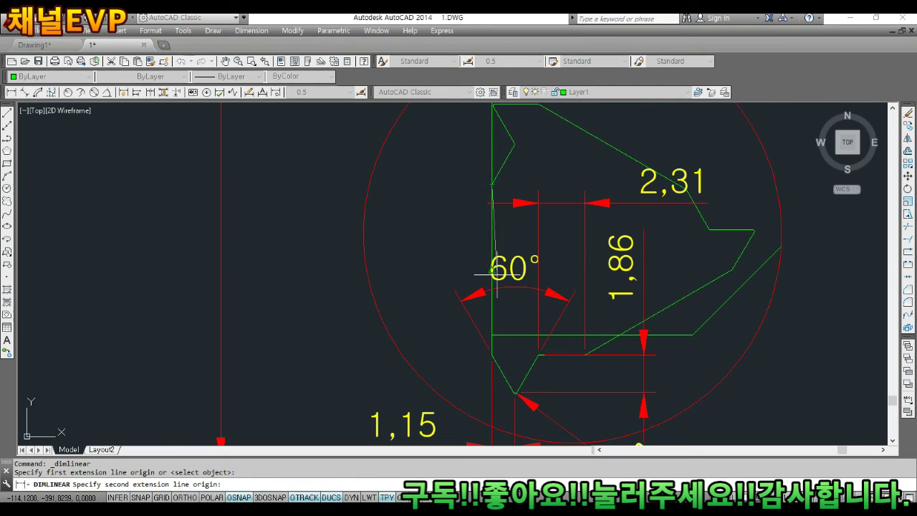
click(492, 354)
click(419, 308)
middle_drag(796, 298, 703, 235)
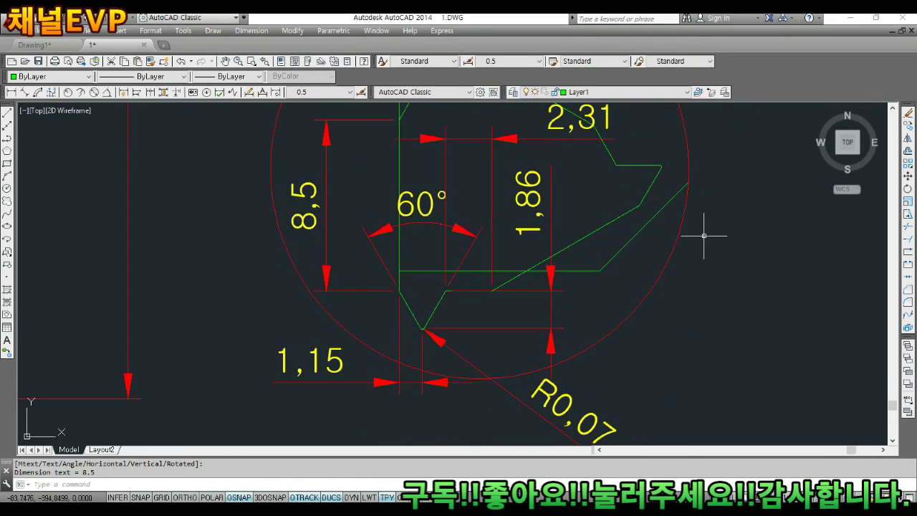
Add the 1 dimension between the green line ends on the right
click(11, 92)
click(599, 270)
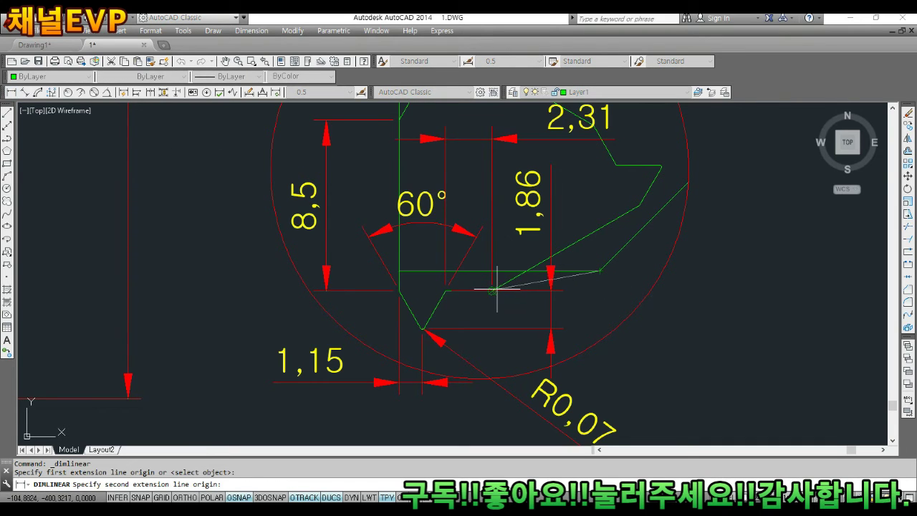
click(492, 290)
click(723, 283)
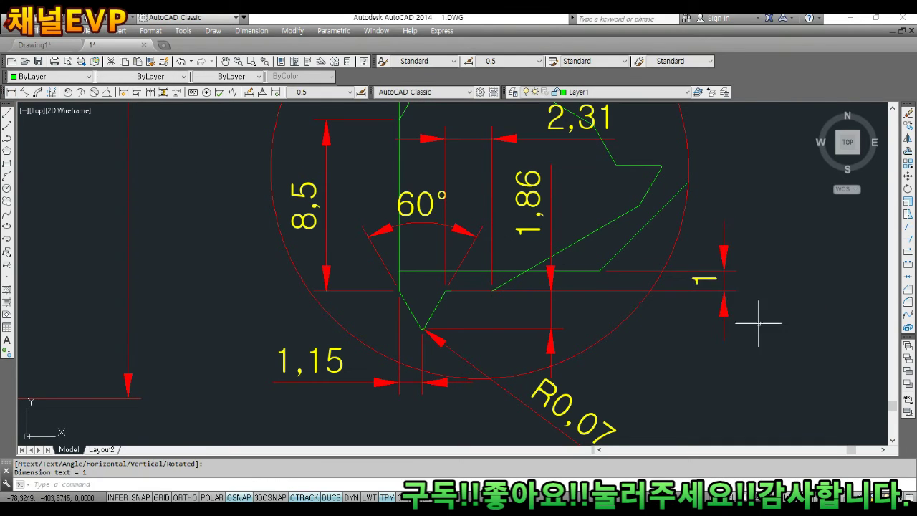
scroll(758, 335, down, 2)
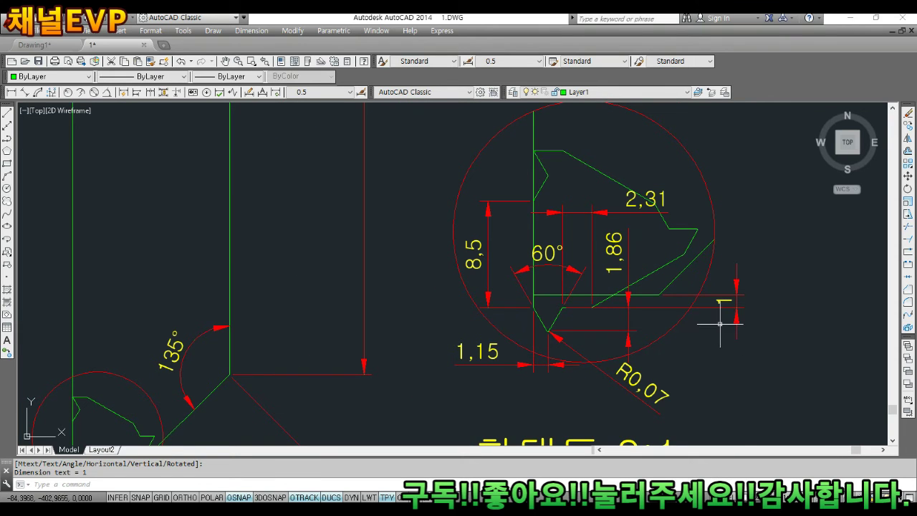
scroll(438, 207, down, 2)
key(Escape)
key(Escape)
text(CO)
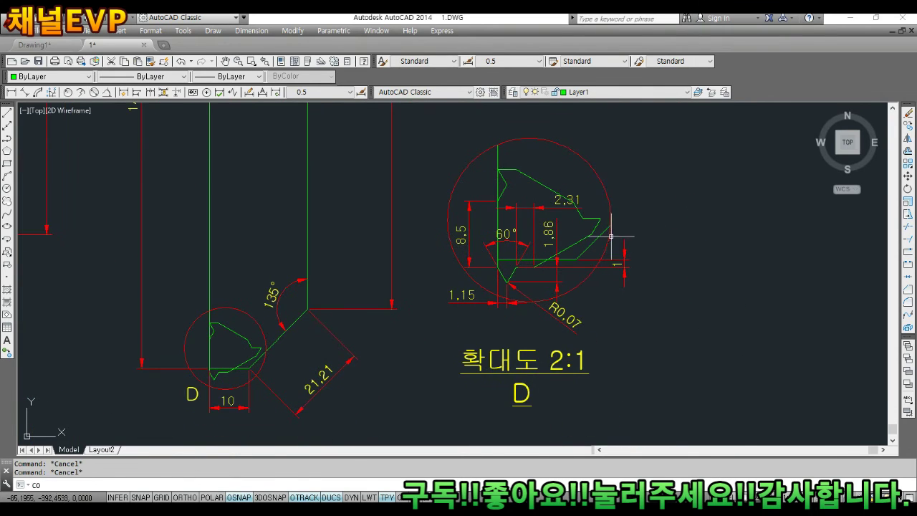
Copy the whole 2:1 detail and place the copy to its right
key(Return)
drag(623, 152, 448, 305)
key(Return)
click(515, 250)
middle_drag(515, 250, 349, 301)
click(605, 236)
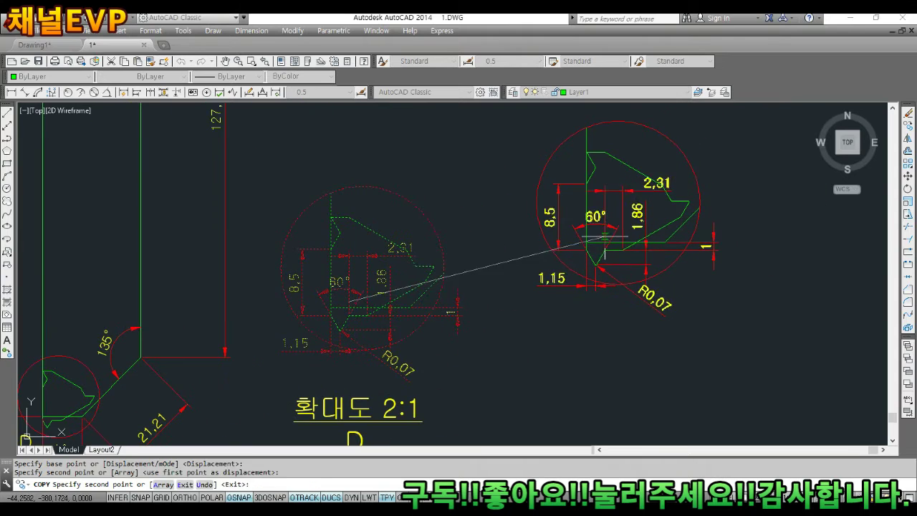
key(Escape)
Erase the copy's red circle and extra lines
middle_drag(605, 236, 588, 247)
drag(623, 136, 640, 156)
key(Delete)
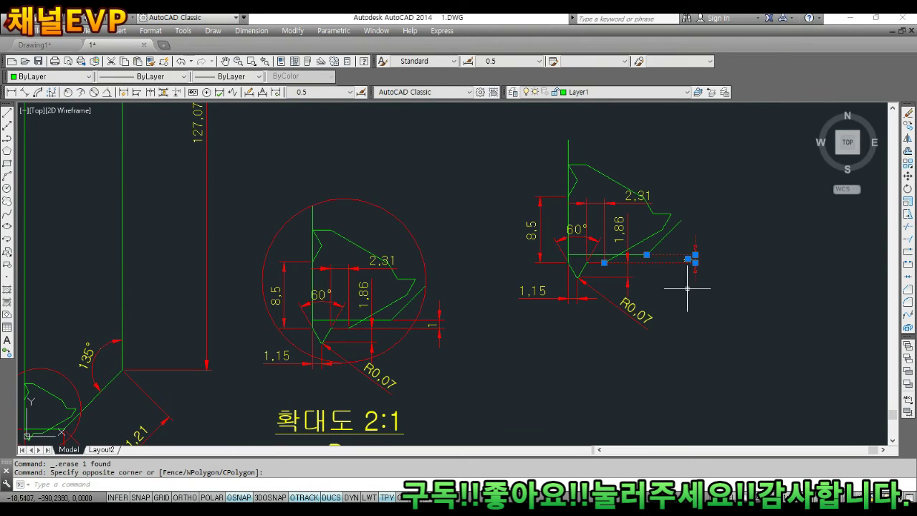
drag(674, 295, 610, 337)
scroll(685, 235, up, 2)
key(Delete)
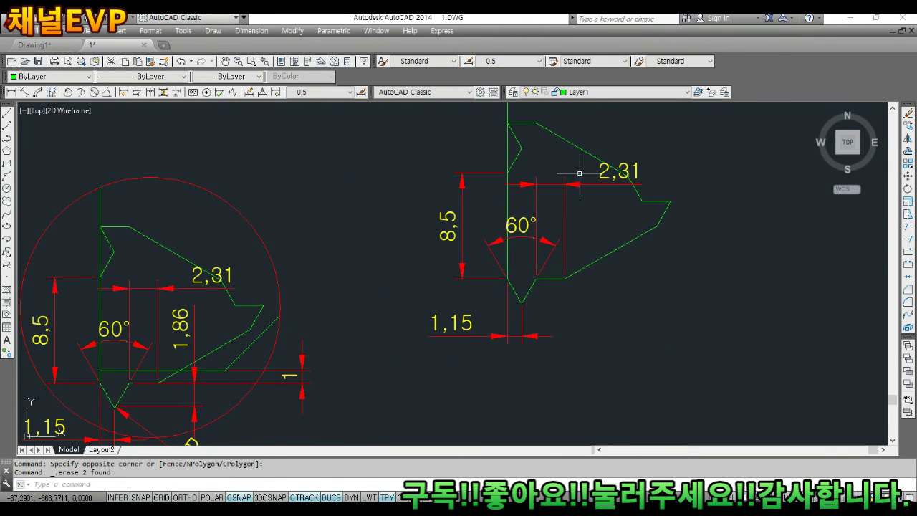
Delete the copy's 2,31, 60°, 8,5 and 1,15 dimensions and long vertical line
drag(595, 152, 528, 267)
key(Delete)
drag(510, 148, 384, 338)
key(Delete)
middle_drag(380, 363, 355, 444)
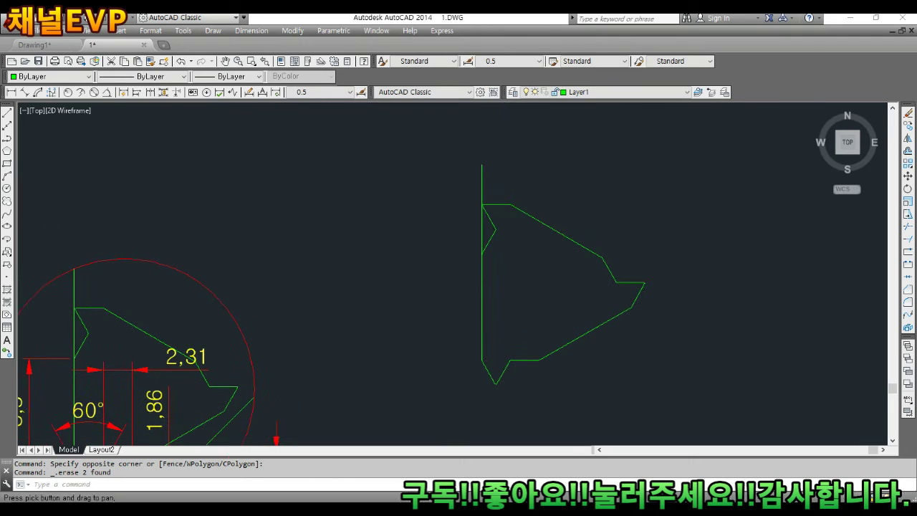
drag(501, 168, 427, 180)
key(Delete)
key(Escape)
key(Escape)
text(c)
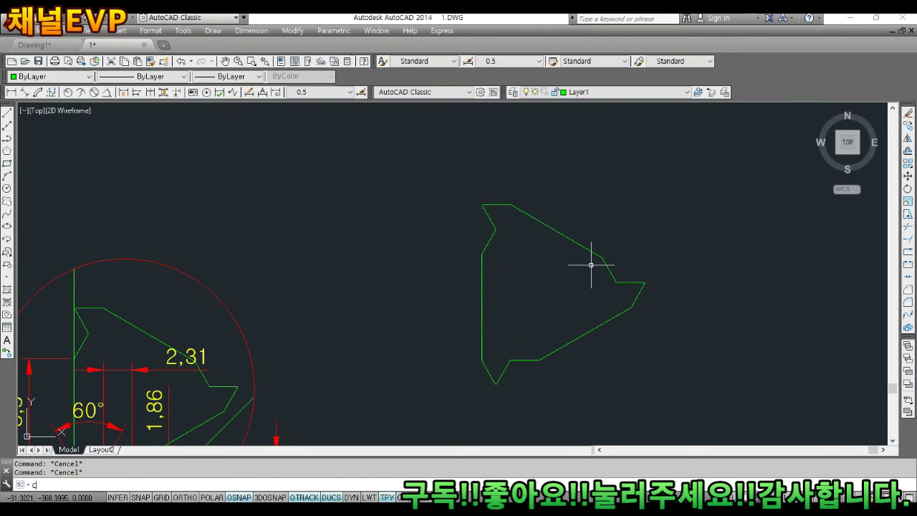
Start the CIRCLE command (C) for the insert's inscribed circle
key(Return)
key(Escape)
click(571, 258)
key(Escape)
key(Escape)
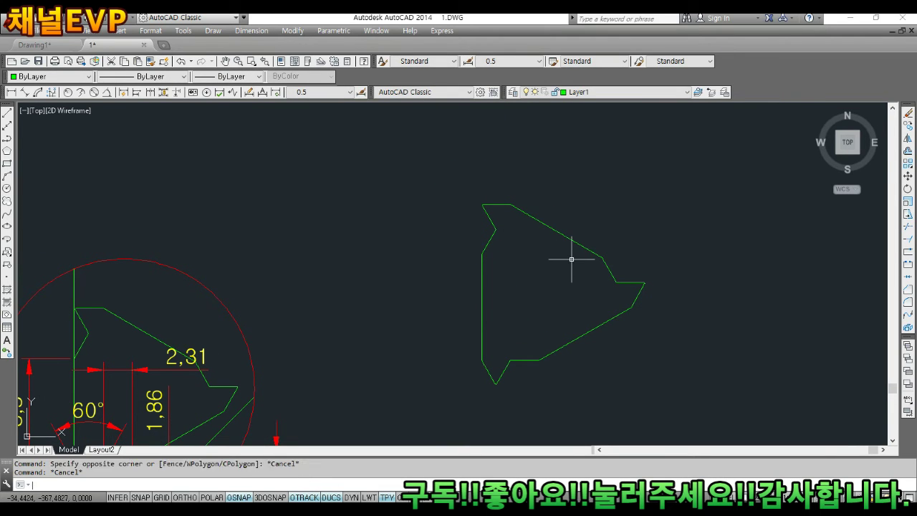
key(Escape)
text(c)
key(Return)
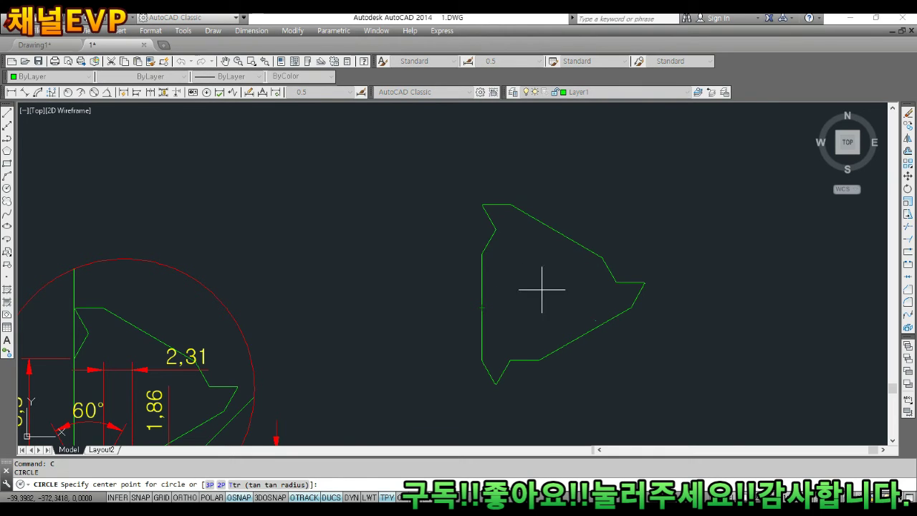
middle_drag(542, 289, 575, 205)
key(Escape)
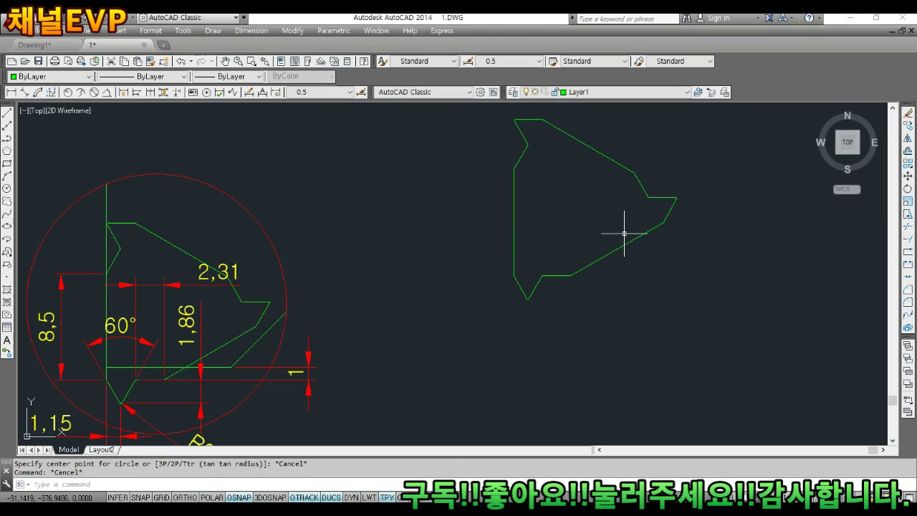
text(c)
key(Return)
key(Return)
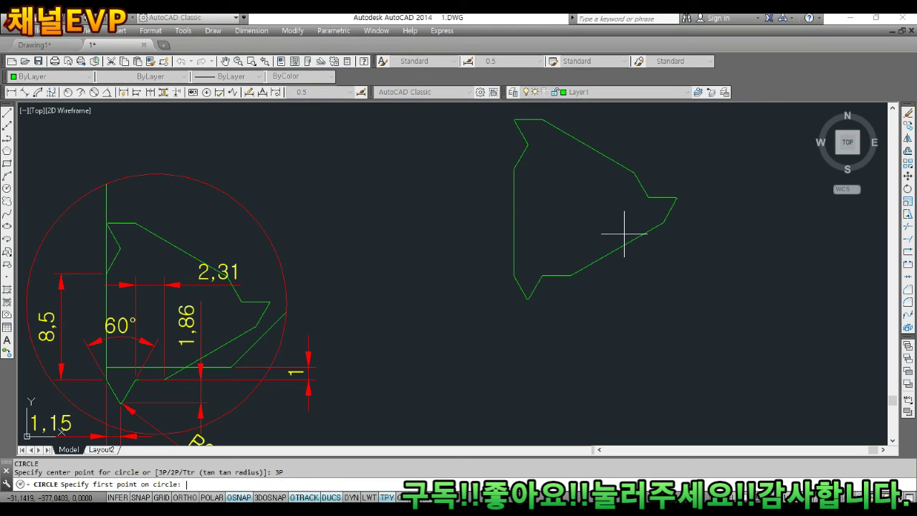
Draw a circle tangent to all three sides of the triangular insert
shift+right_click(610, 200)
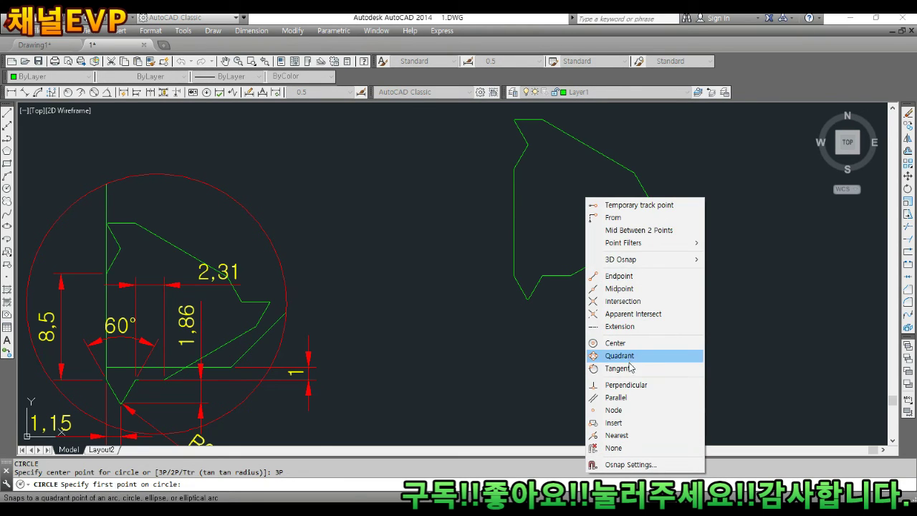
click(616, 365)
click(607, 171)
shift+right_click(565, 211)
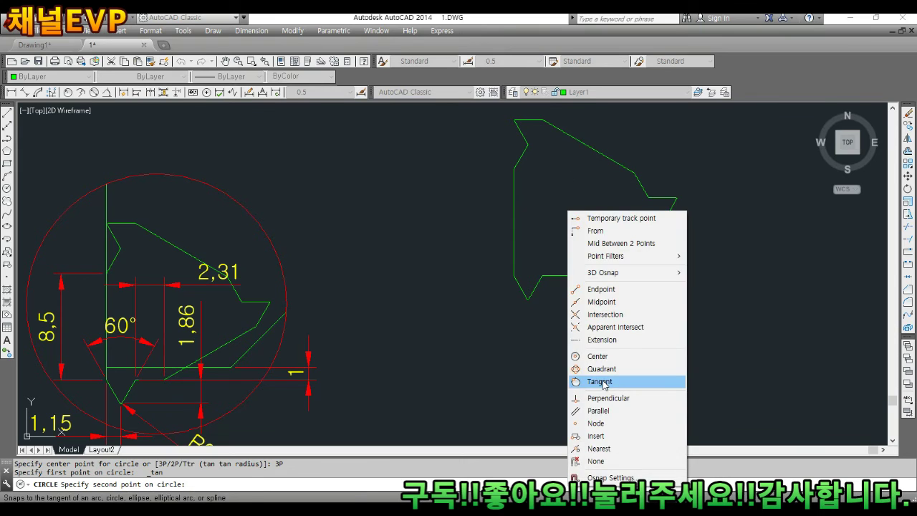
click(591, 381)
click(516, 210)
shift+right_click(571, 227)
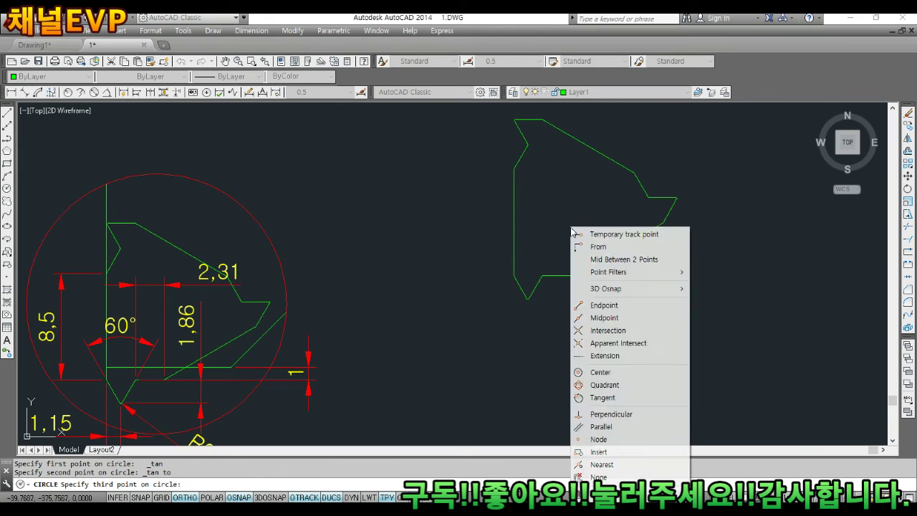
click(594, 396)
click(603, 254)
key(Escape)
key(Escape)
scroll(599, 242, down, 1)
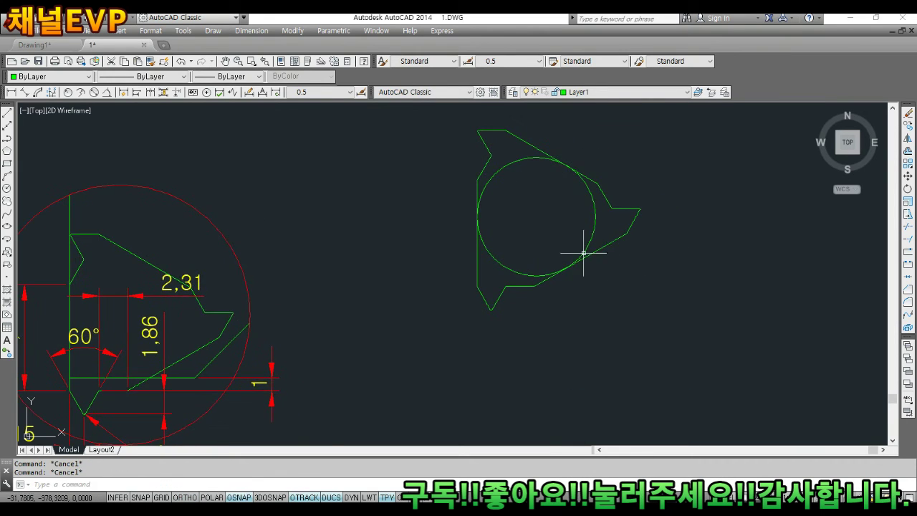
scroll(549, 263, down, 2)
scroll(553, 254, up, 2)
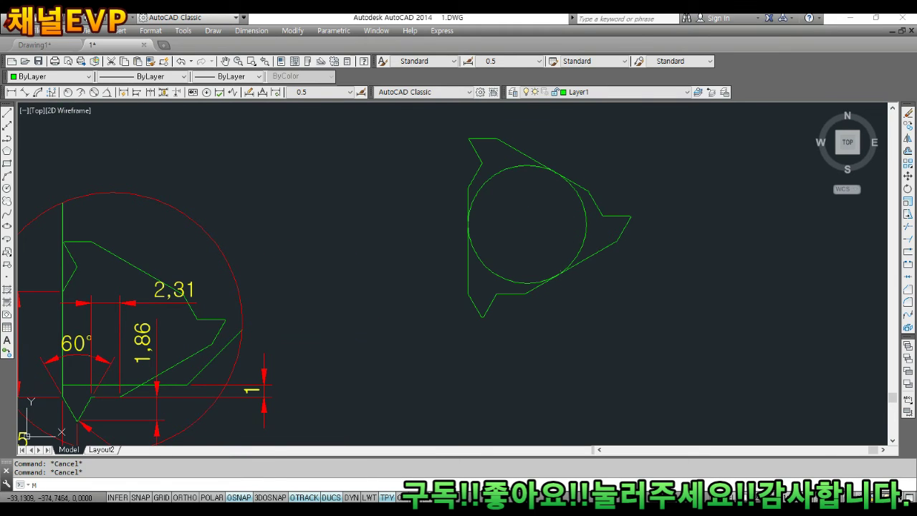
Dimension the inscribed circle's diameter as Ø9,53
click(97, 95)
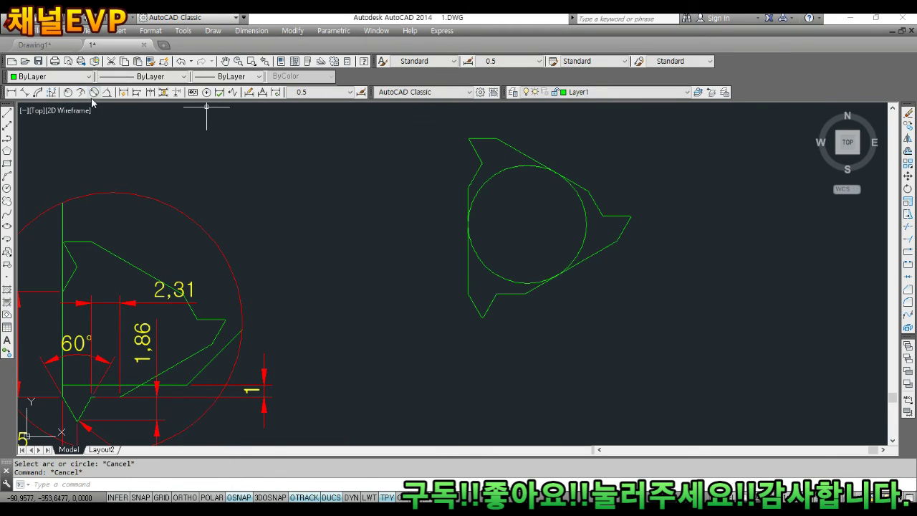
click(475, 194)
click(504, 172)
click(504, 172)
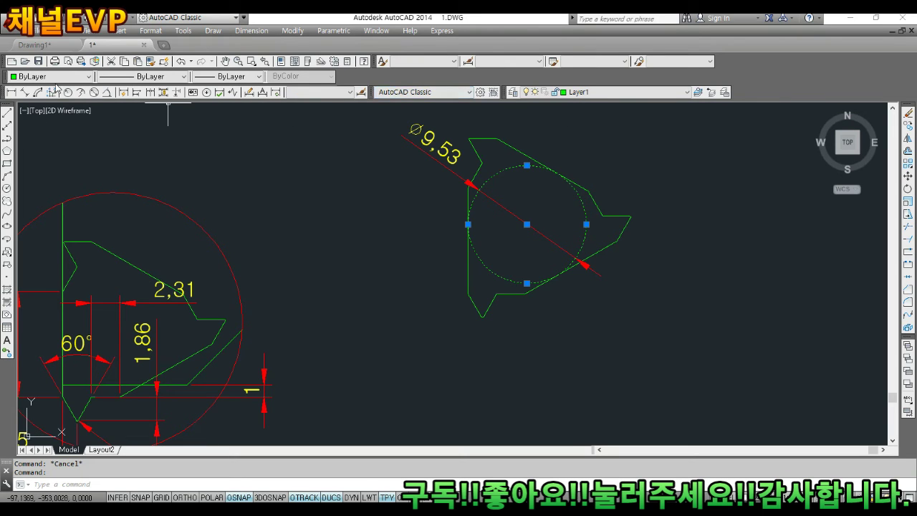
click(594, 91)
key(Escape)
key(Escape)
Start moving the insert view from the circle centre, then cancel the move
scroll(631, 186, down, 4)
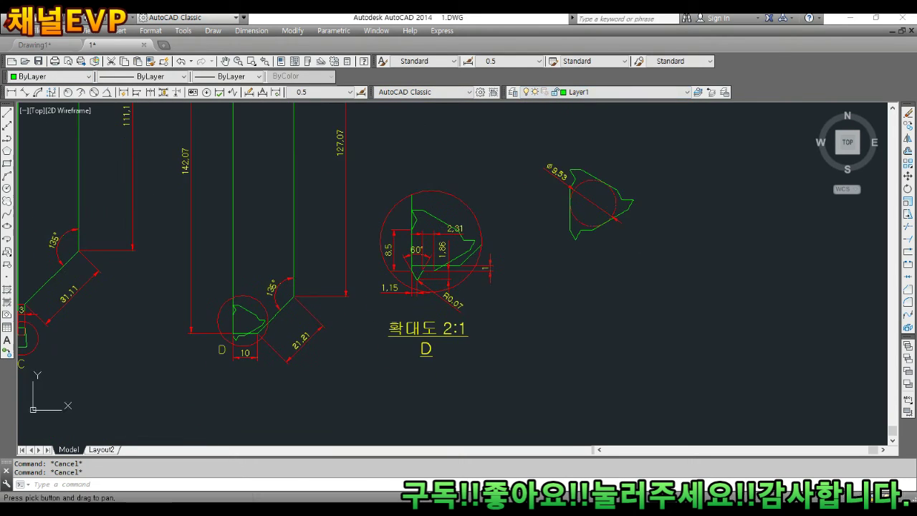
middle_drag(631, 186, 621, 202)
key(Return)
click(640, 308)
click(526, 166)
key(Return)
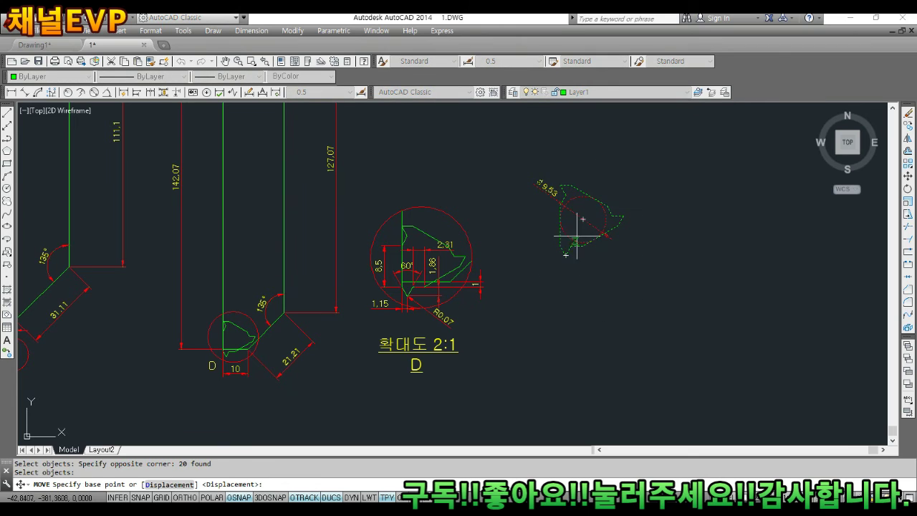
click(583, 219)
key(Escape)
key(Escape)
Window-select the insert outline's notch lines and erase them
scroll(573, 287, up, 2)
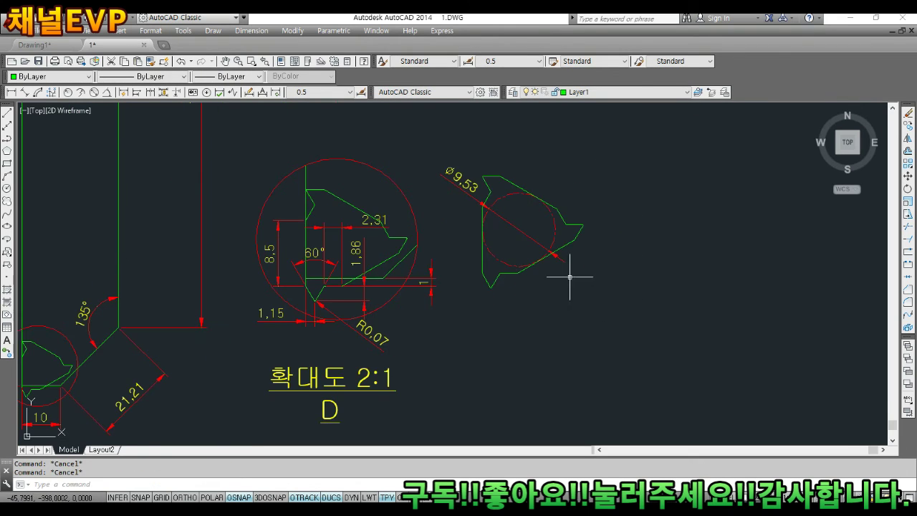
scroll(560, 271, up, 2)
middle_drag(561, 265, 558, 281)
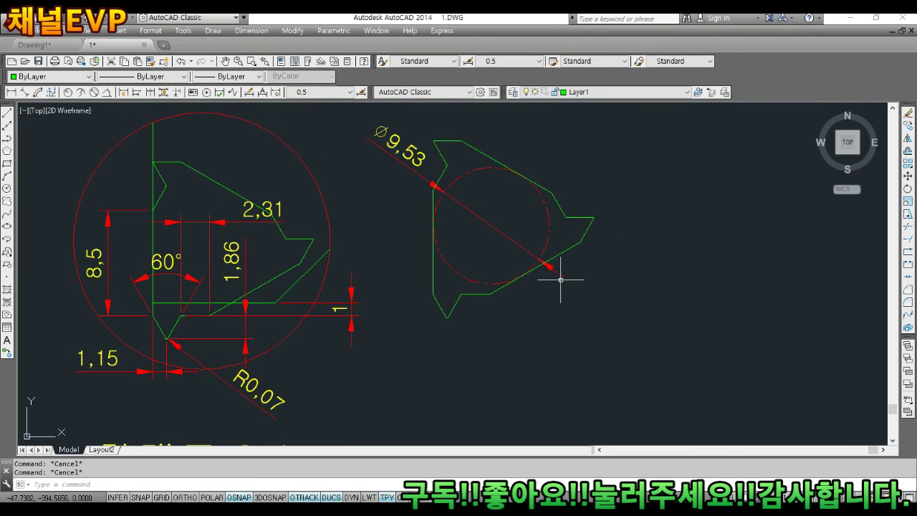
key(Return)
click(594, 202)
click(564, 245)
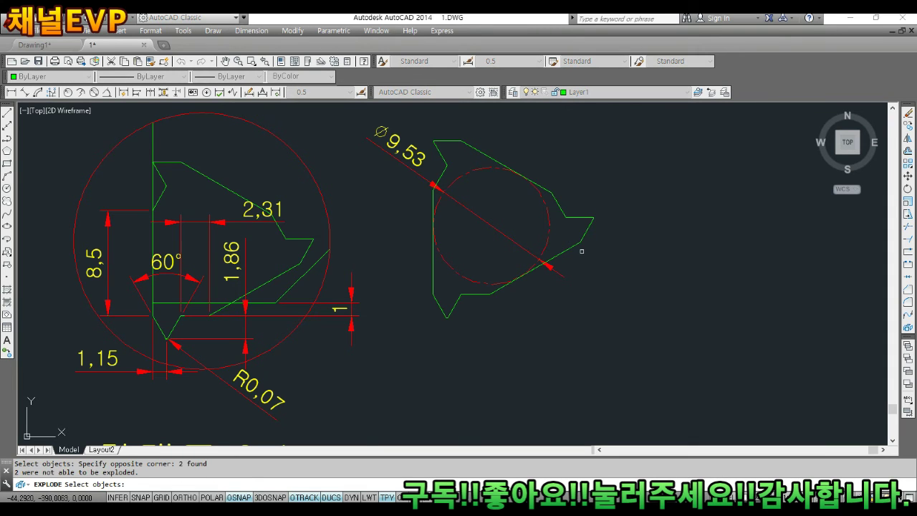
click(602, 205)
click(580, 260)
key(Delete)
Erase the right edge lines and upper zigzag lines, leaving one lower-left lobe
click(569, 215)
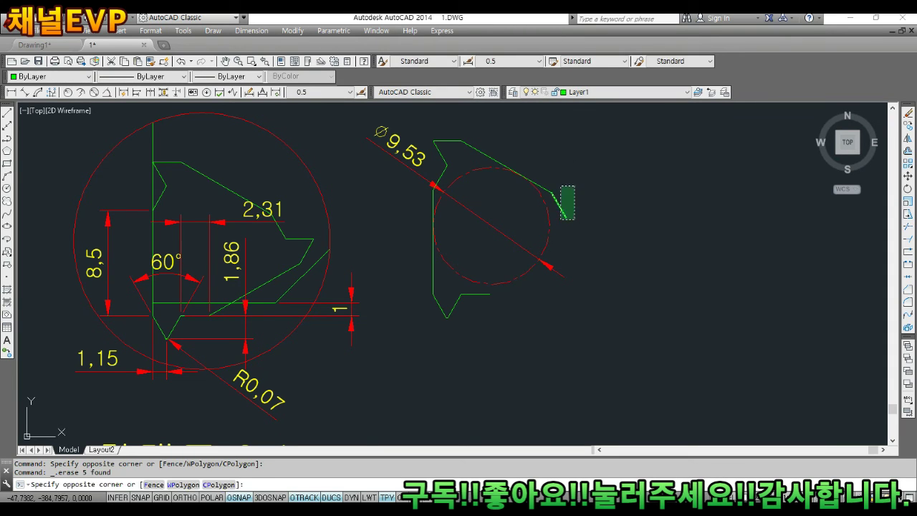
click(549, 193)
key(Delete)
click(549, 193)
key(Delete)
click(444, 163)
key(Delete)
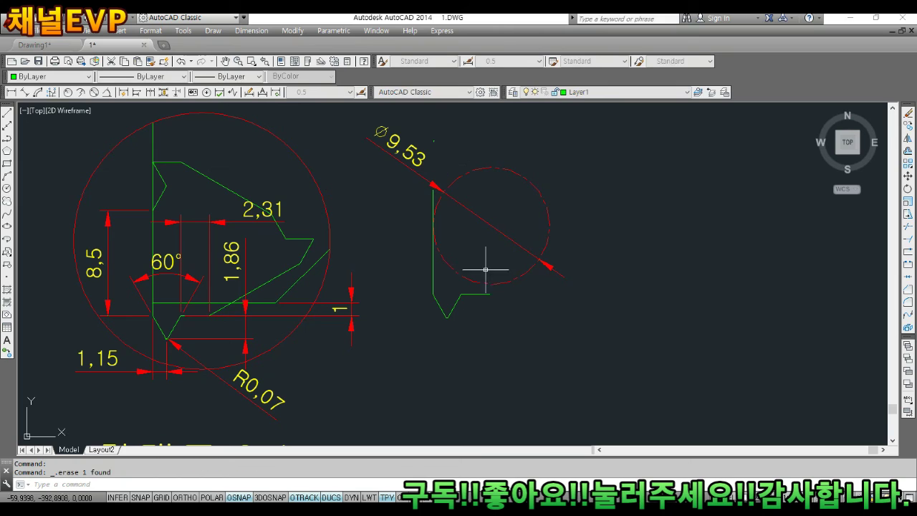
Clear the pending commands and start ARRAY (AR) on the remaining lobe
key(Escape)
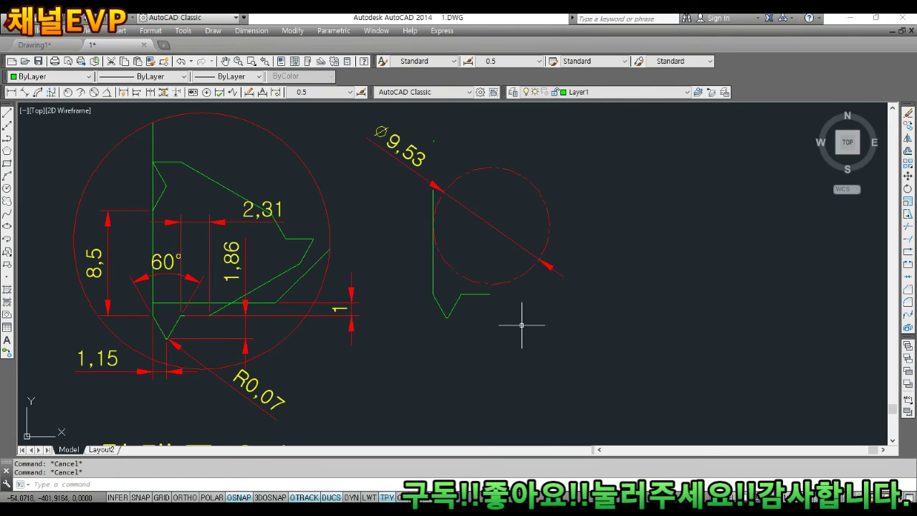
key(Escape)
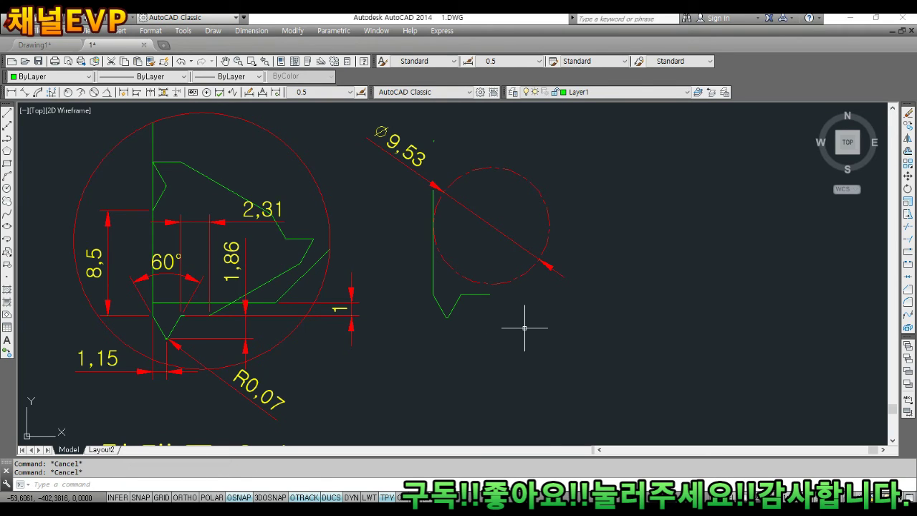
key(Escape)
text(ar)
key(Return)
Polar-array the lobe around the Ø9.53 circle centre with 3 items
click(432, 329)
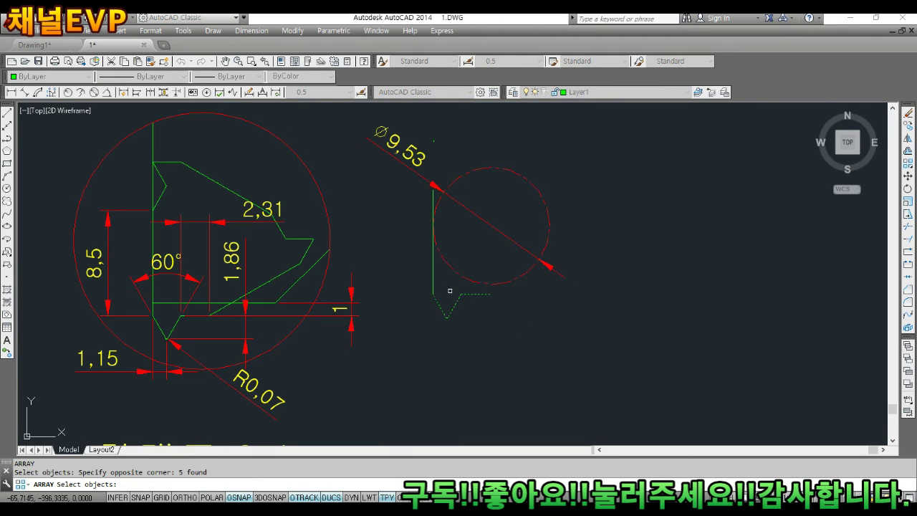
key(Return)
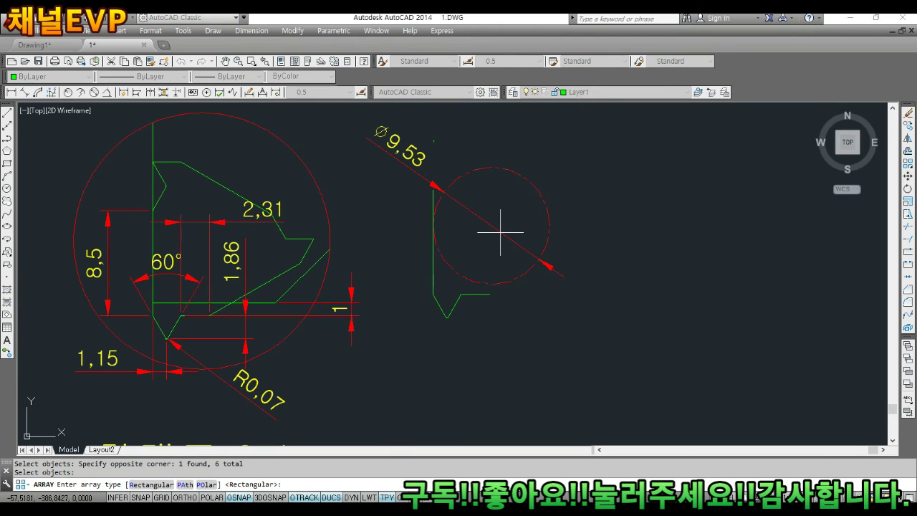
text(o)
key(Return)
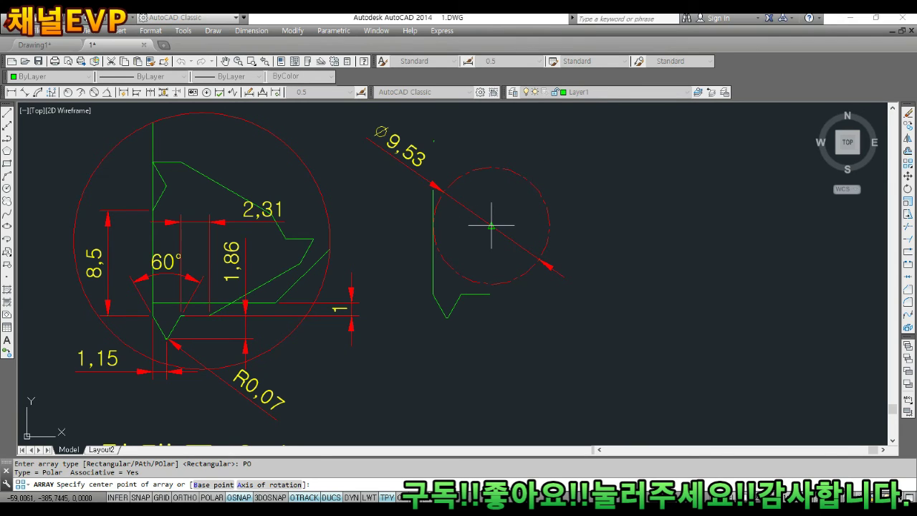
click(491, 225)
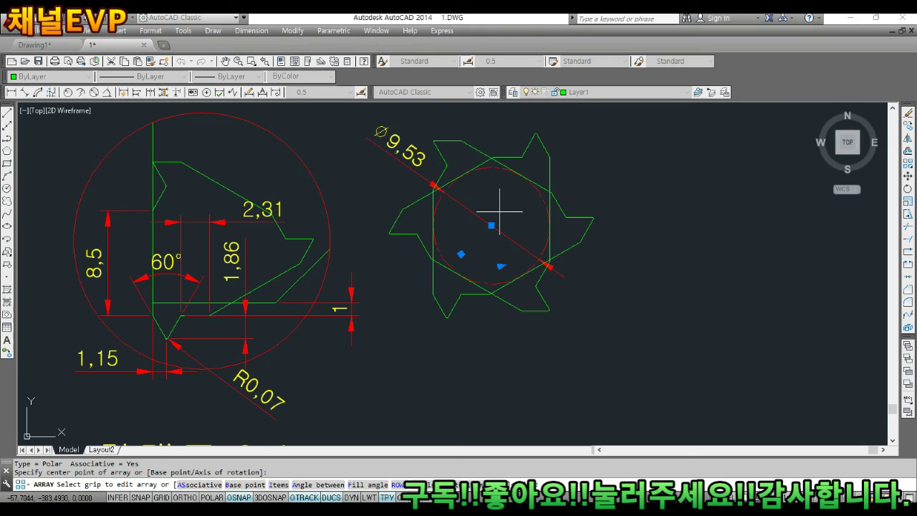
text(i)
key(Return)
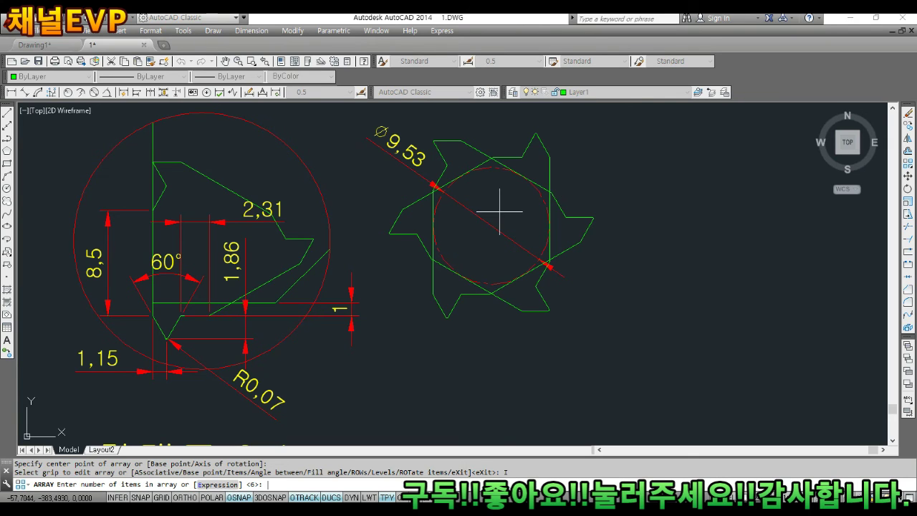
text(3)
key(Return)
key(Escape)
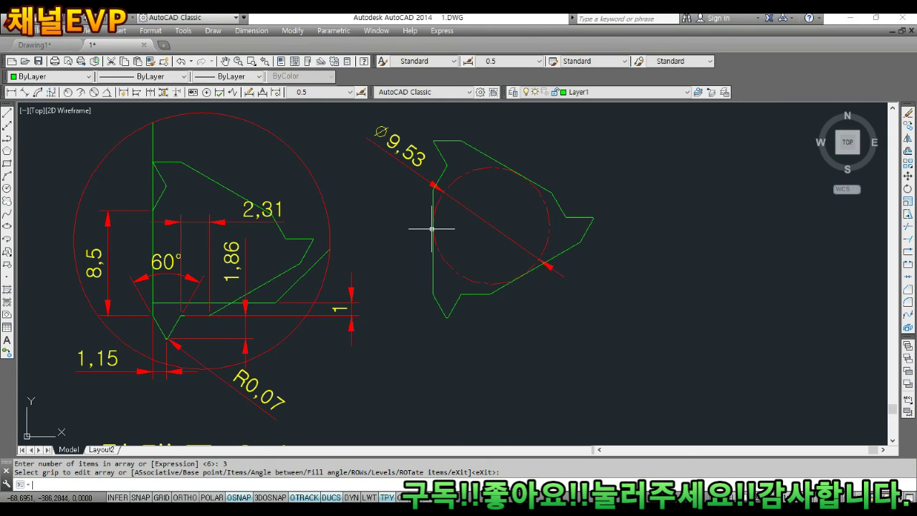
key(Escape)
Review the three-lobe insert, then start moving the insert view and cancel it
middle_drag(541, 287, 551, 250)
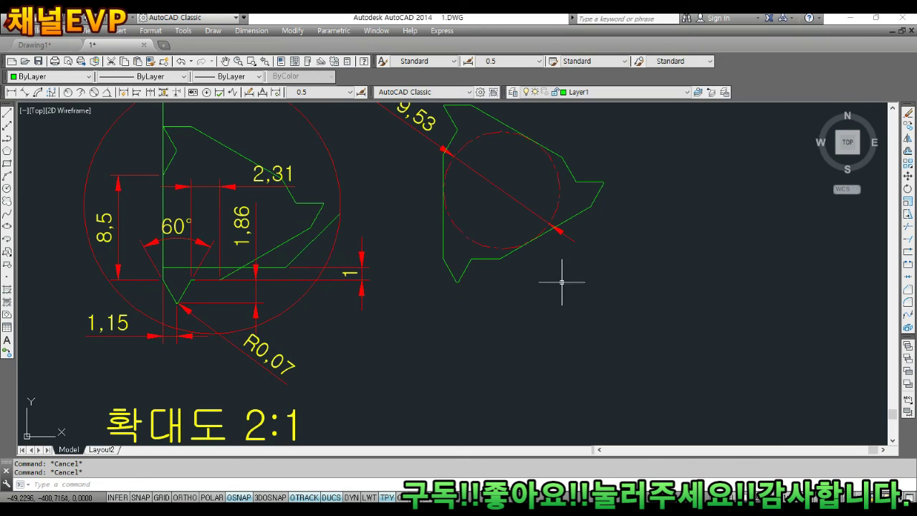
scroll(561, 282, down, 2)
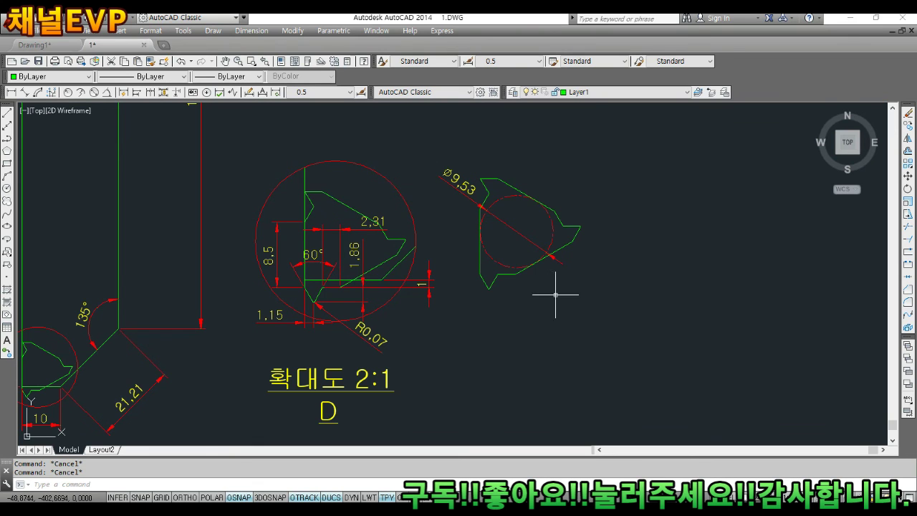
scroll(555, 294, down, 3)
scroll(497, 308, up, 1)
scroll(501, 298, up, 1)
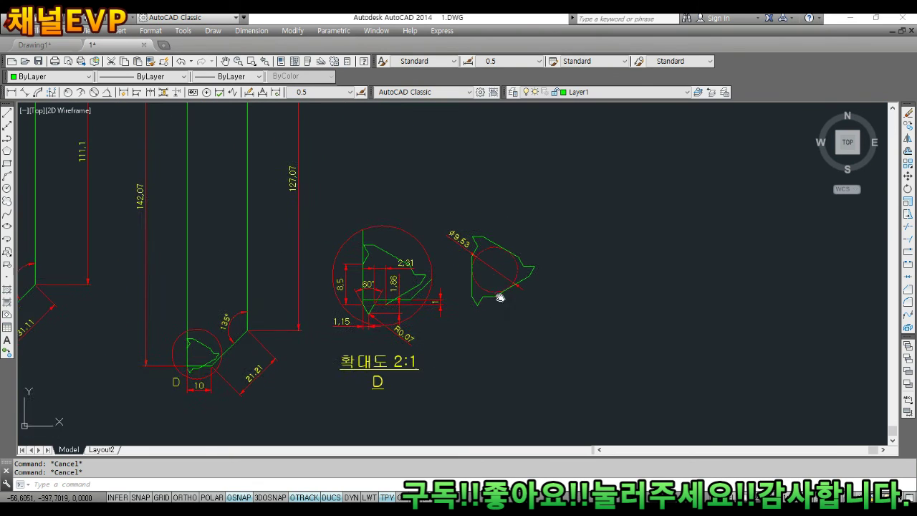
text(m)
key(Return)
drag(571, 199, 446, 329)
key(Return)
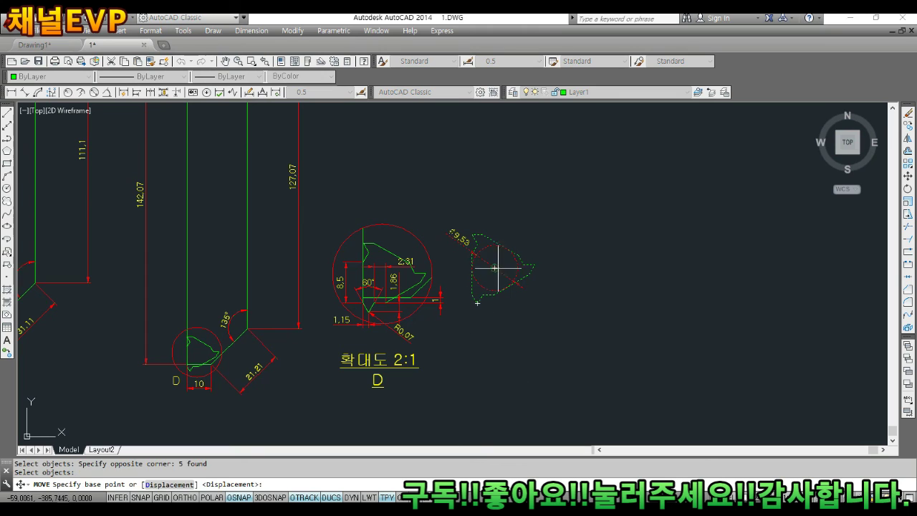
click(495, 268)
scroll(495, 268, up, 2)
scroll(491, 266, up, 2)
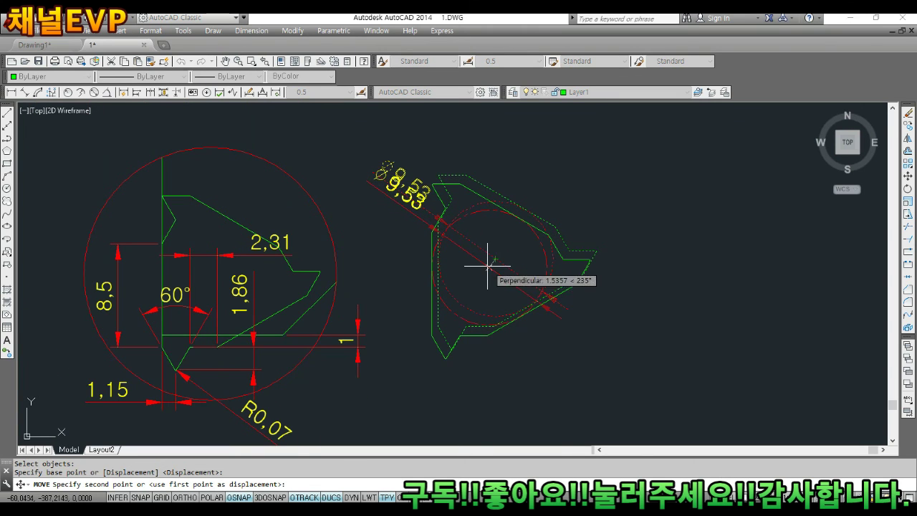
key(Escape)
key(Escape)
scroll(588, 260, down, 3)
Copy the yellow spec notes block beside the second tool
middle_drag(468, 344, 546, 235)
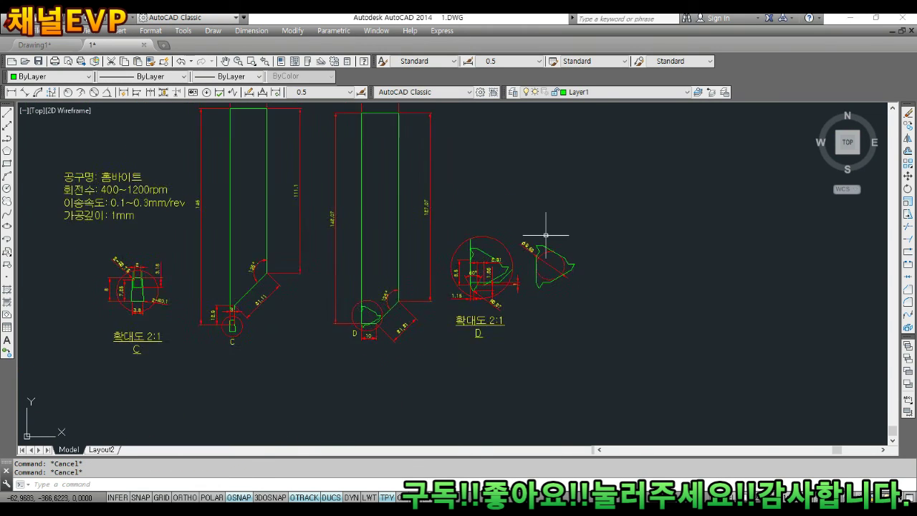
middle_drag(231, 214, 316, 228)
key(Return)
click(212, 175)
click(159, 220)
key(Return)
click(150, 229)
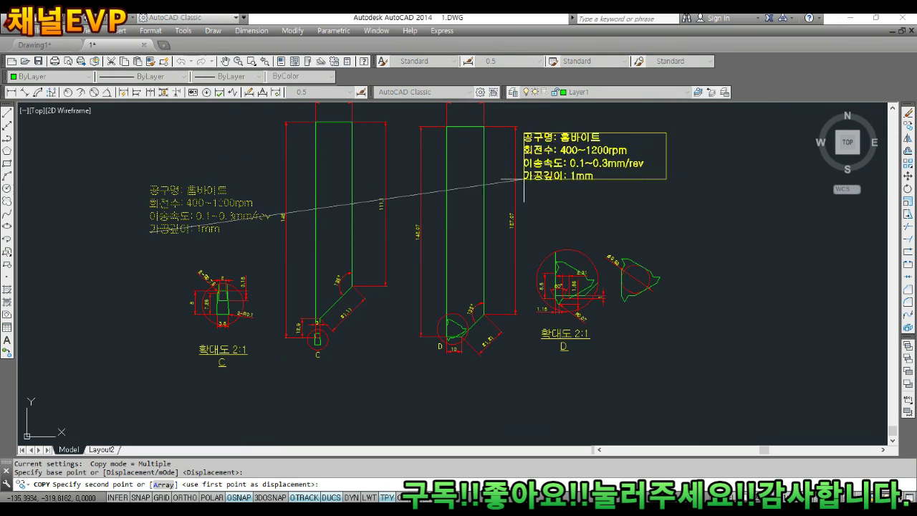
click(548, 223)
key(Return)
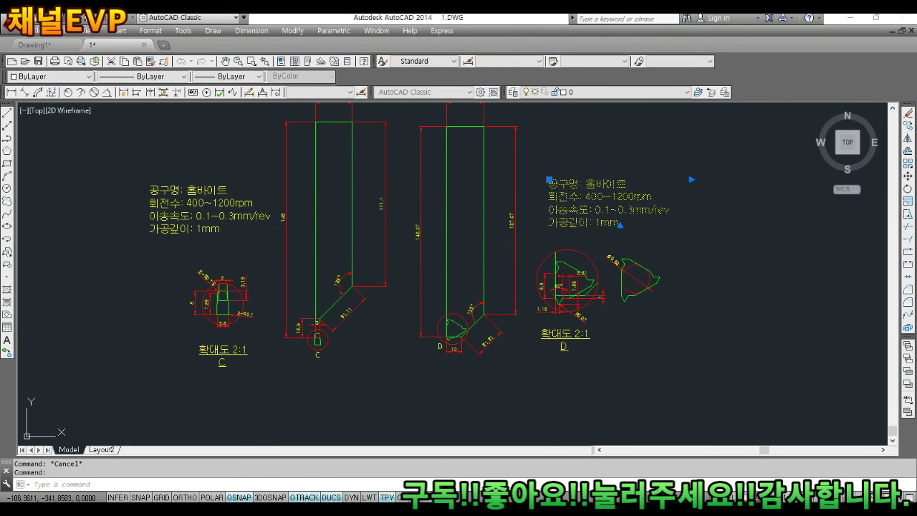
Edit the copied notes to 나사바이트, 1~5mm/rev feed and 0.1~0.5mm depth
double_click(598, 185)
text(나사)
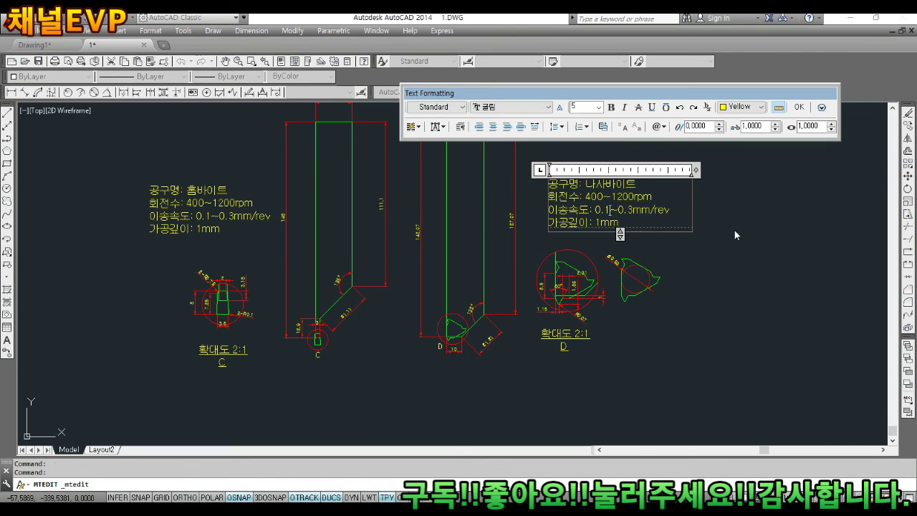
key(Left)
key(Left)
key(BackSpace)
key(BackSpace)
key(BackSpace)
text(1)
key(Right)
key(Delete)
key(Delete)
key(Delete)
text(5)
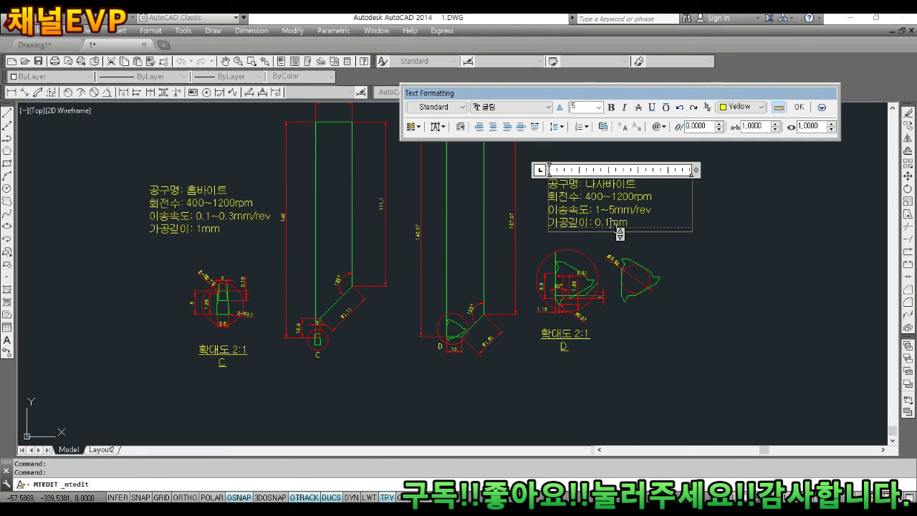
click(673, 315)
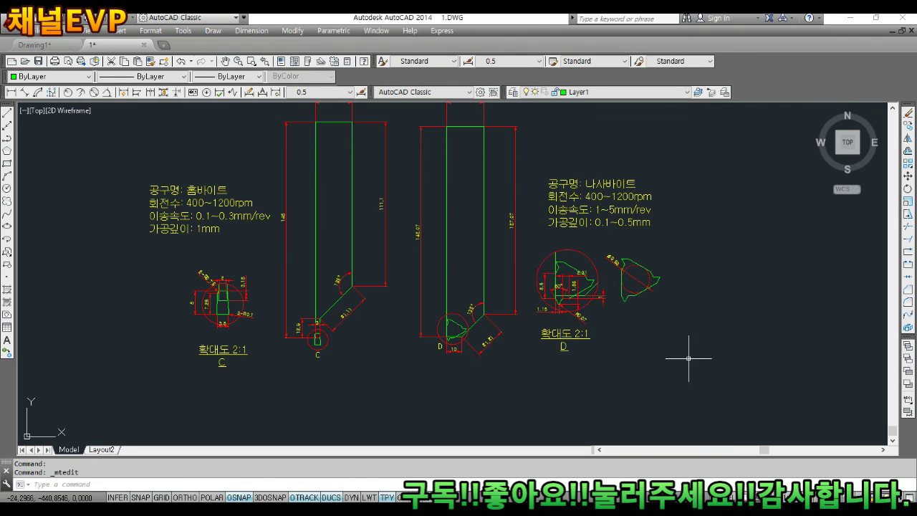
Save 1.DWG and zoom around to review both tool sheets
scroll(700, 347, down, 5)
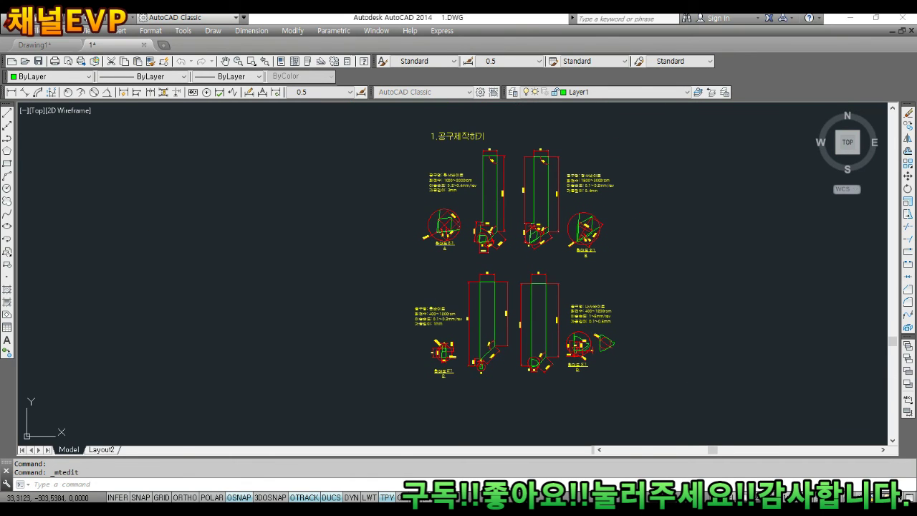
key(ctrl+s)
scroll(566, 263, up, 3)
scroll(568, 246, up, 2)
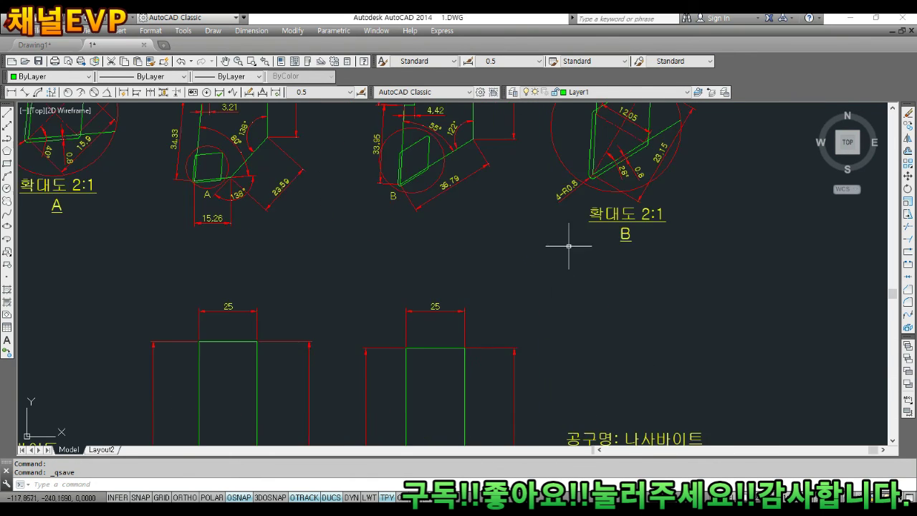
scroll(548, 272, down, 2)
scroll(555, 365, down, 2)
scroll(554, 344, down, 1)
scroll(588, 367, down, 1)
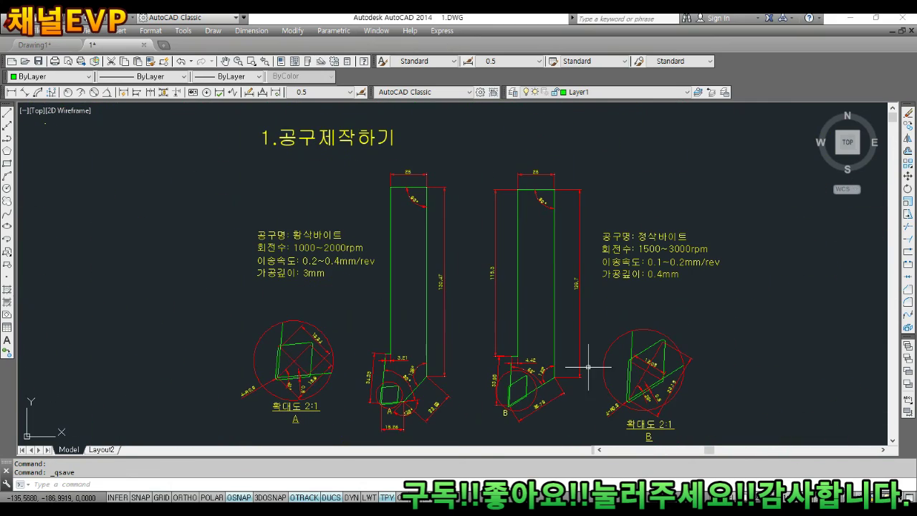
mouse_move(823, 406)
middle_down()
mouse_move(810, 214)
mouse_move(791, 322)
middle_up()
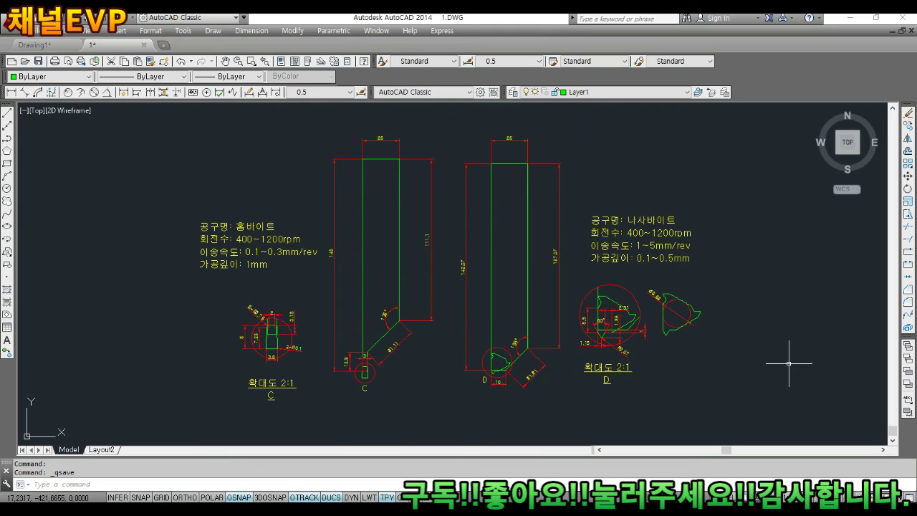